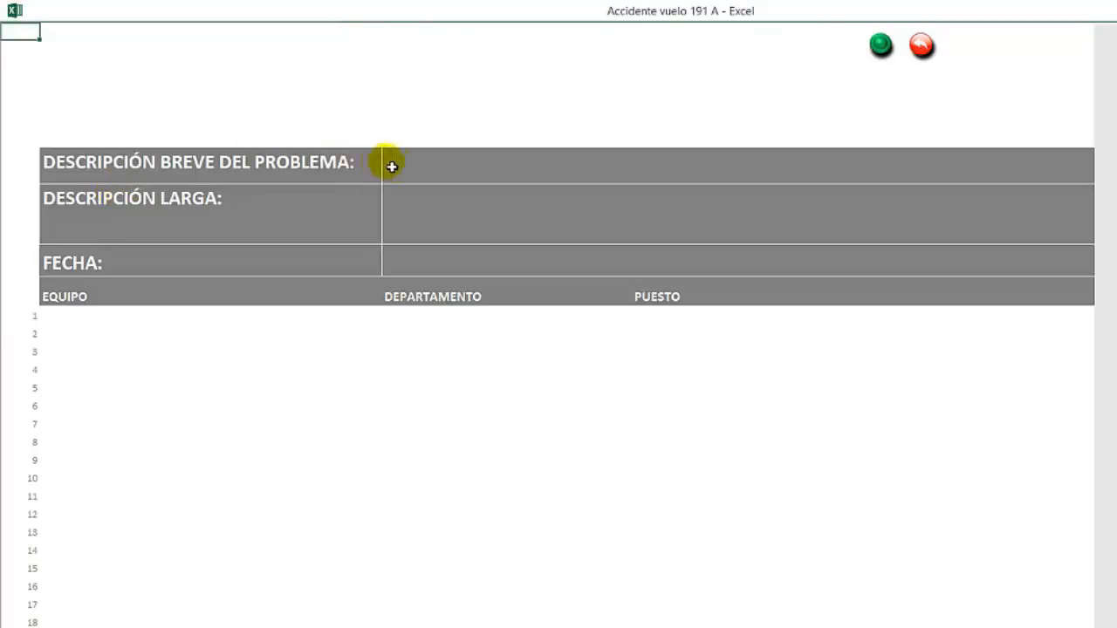
Step: Enter "Vuelo 191 Chicago 1979" as the brief problem description
click(422, 175)
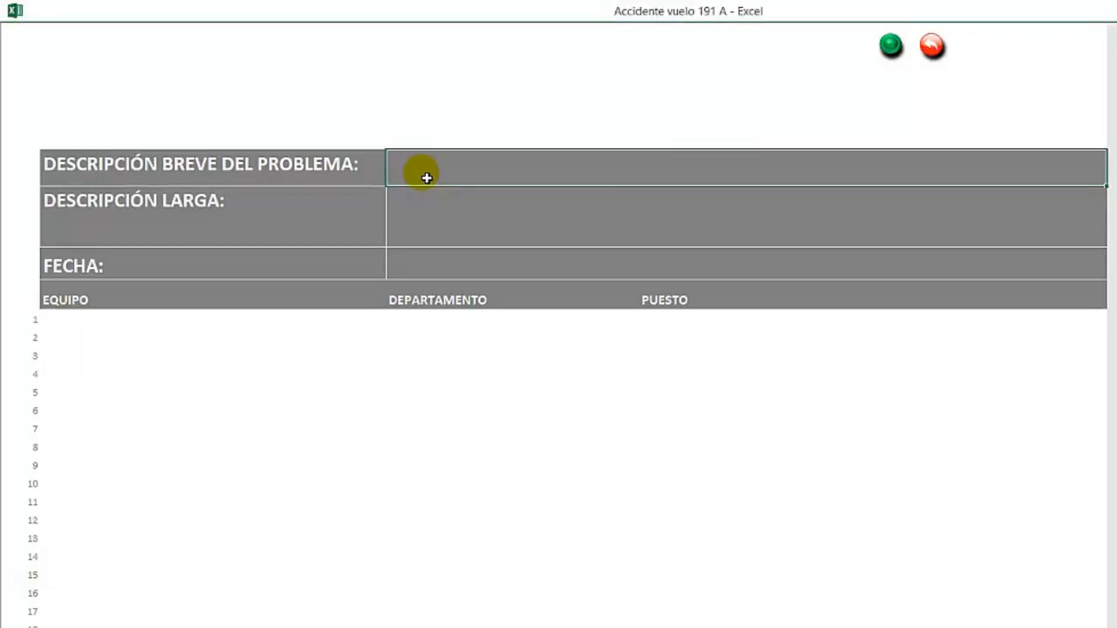
text(vUELO 18)
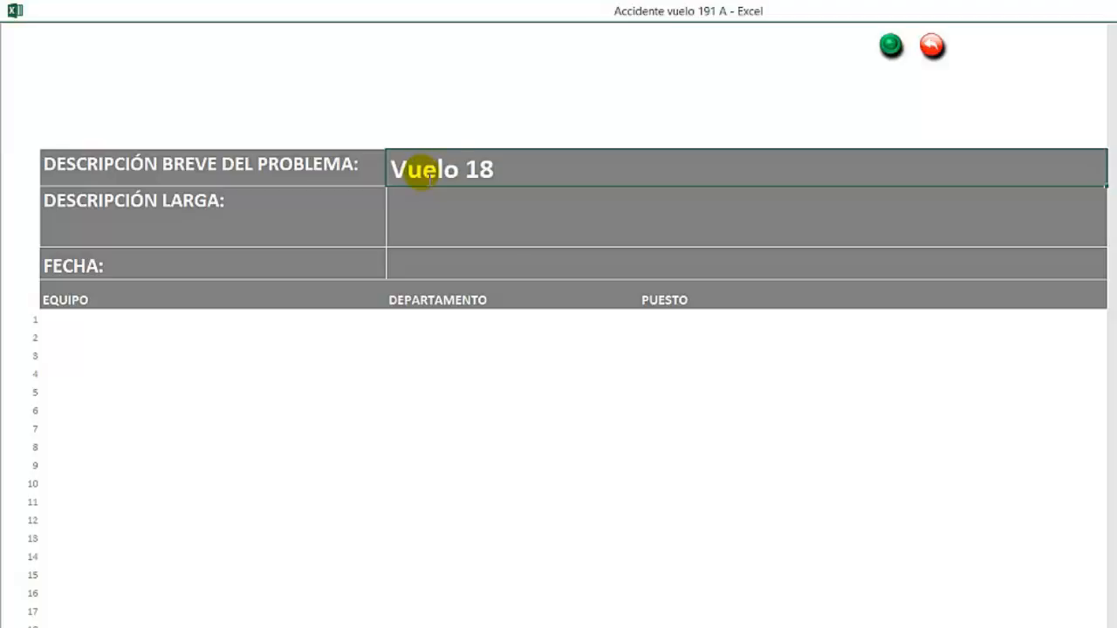
key(BackSpace)
text(91 Chicag)
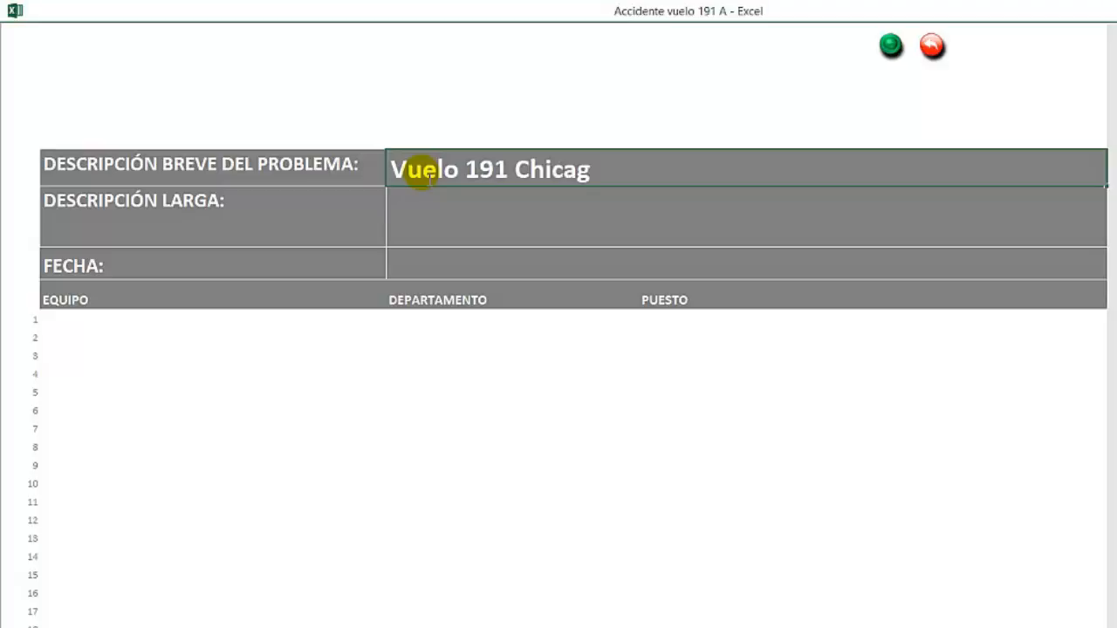
text(o 1979)
key(Return)
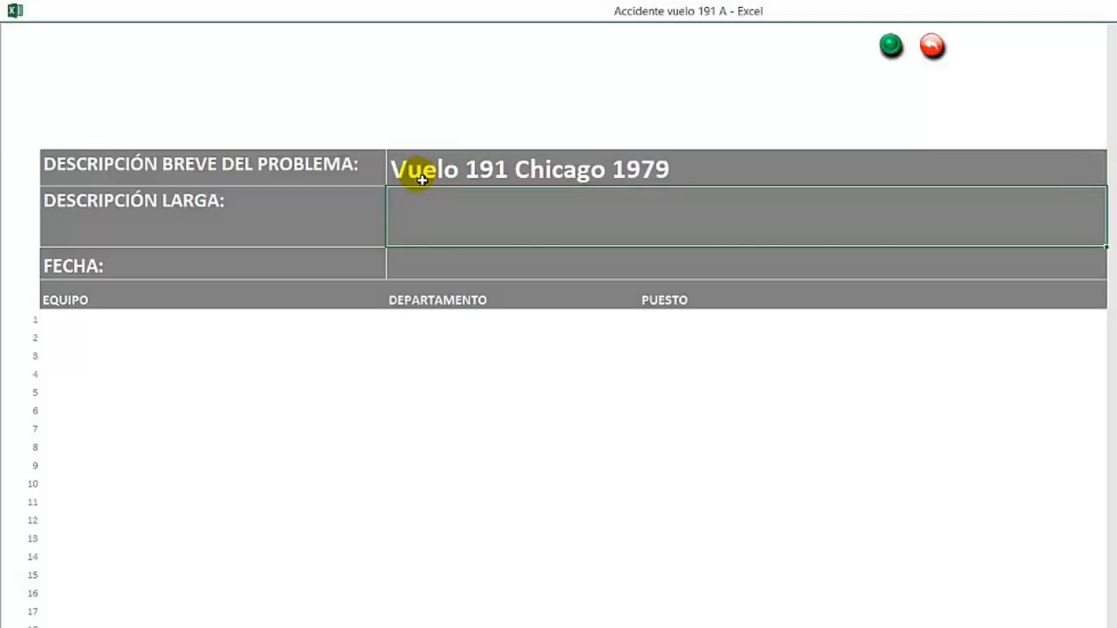
click(101, 340)
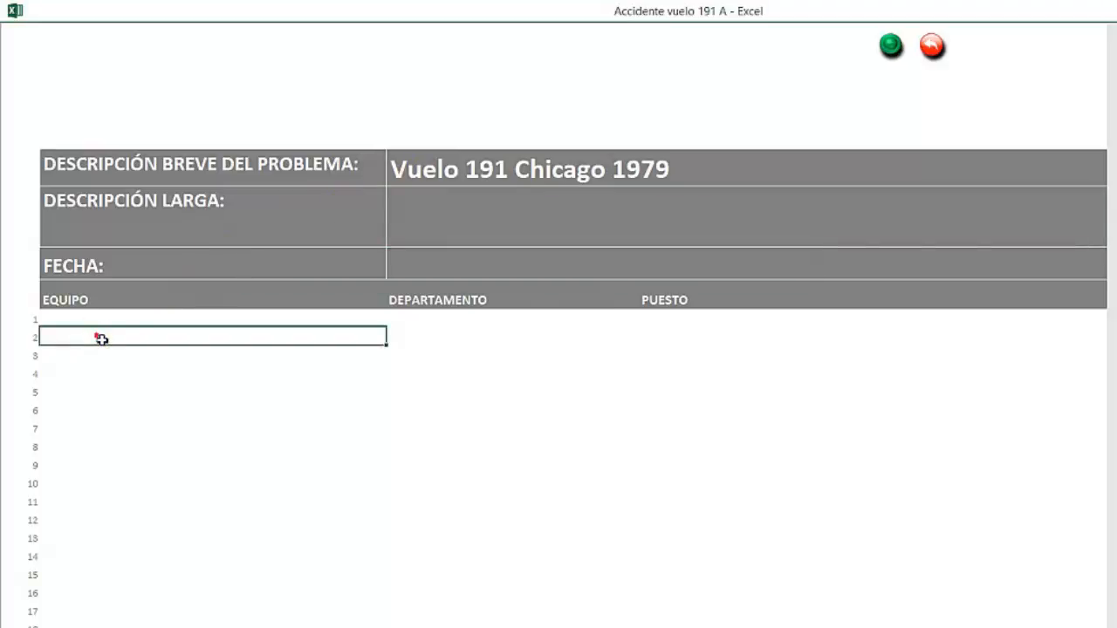
click(96, 320)
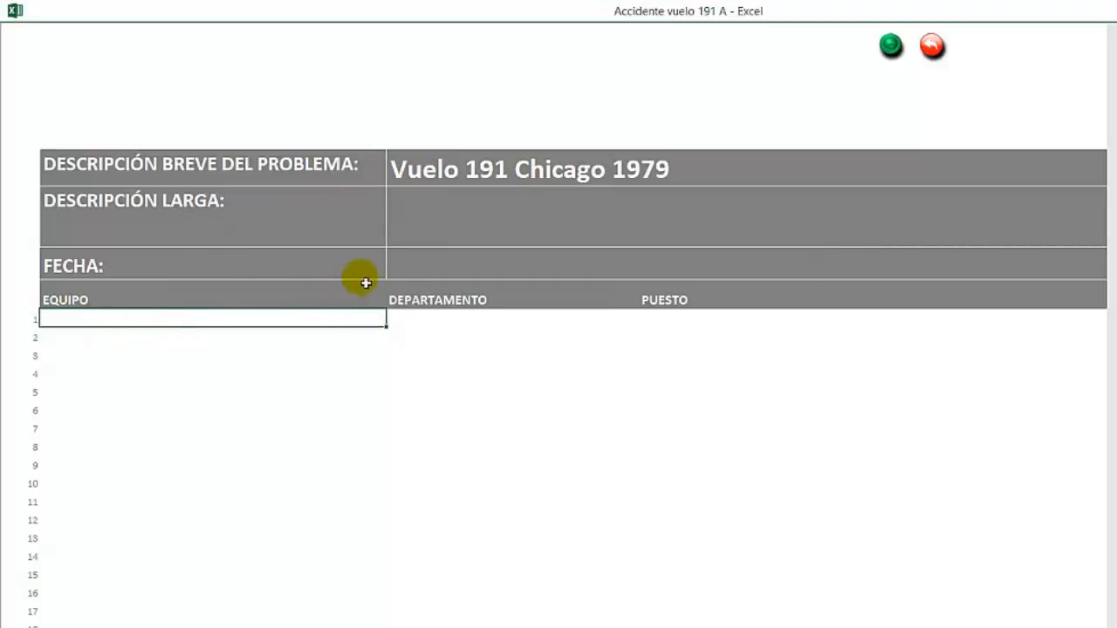
click(429, 270)
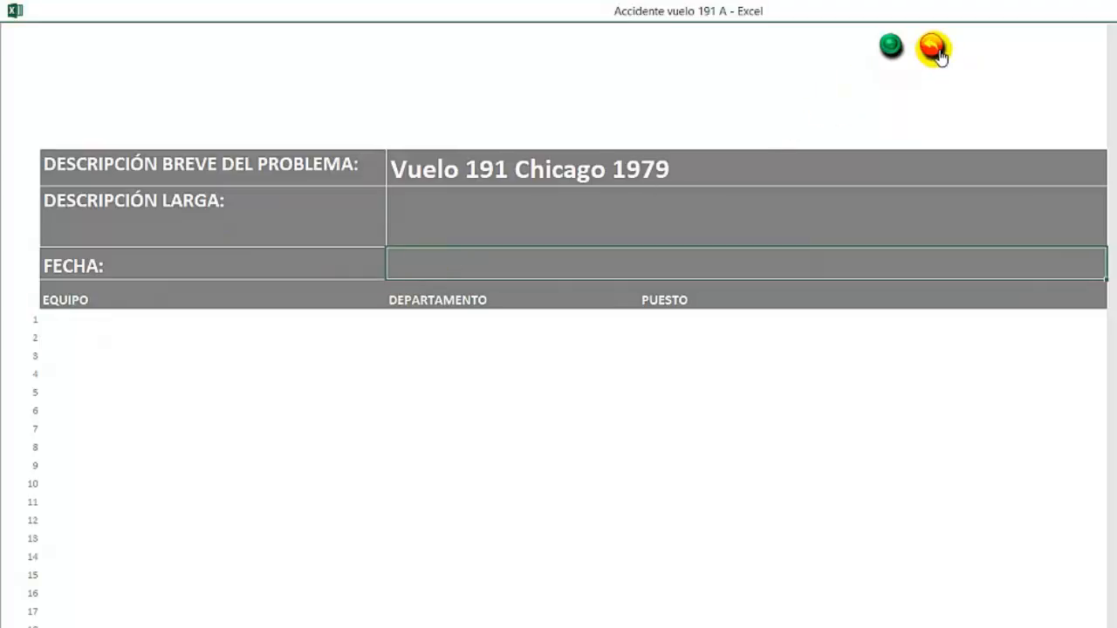
Step: Show the Excel ribbon and sheet headings and hide them again
click(890, 47)
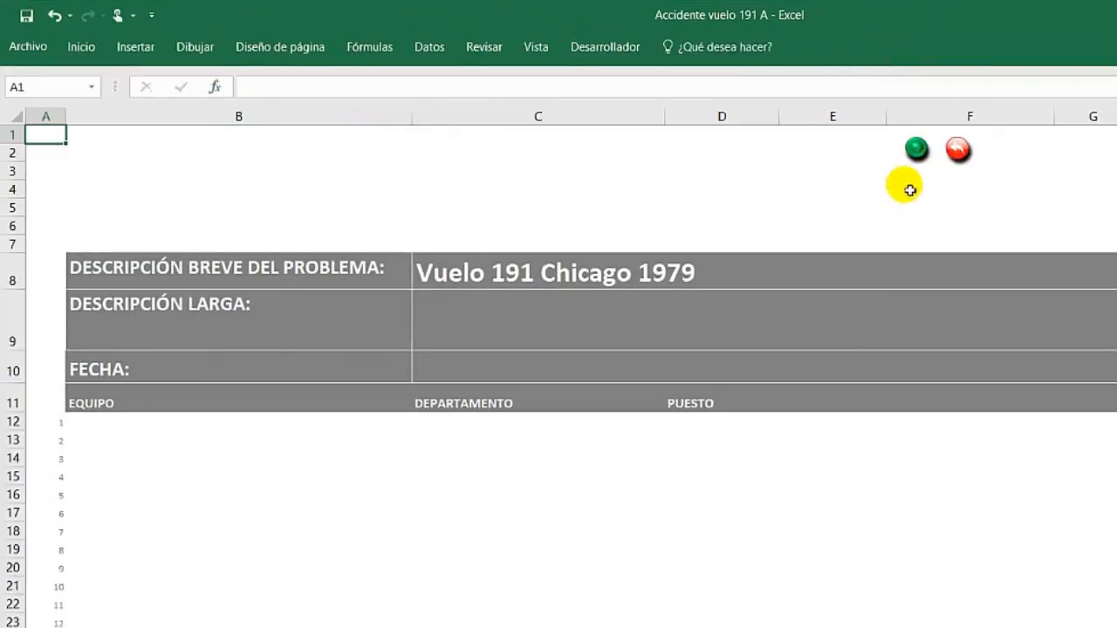
click(918, 149)
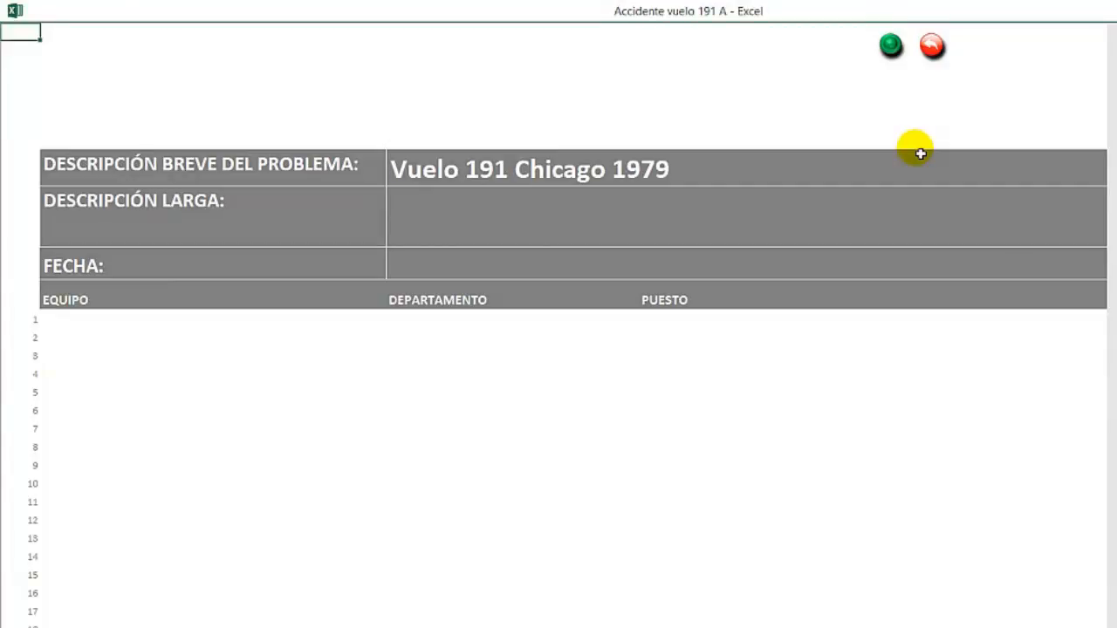
Step: Return to the main cause-effect screen, open the fishbone diagram and deselect its central arrow
click(934, 46)
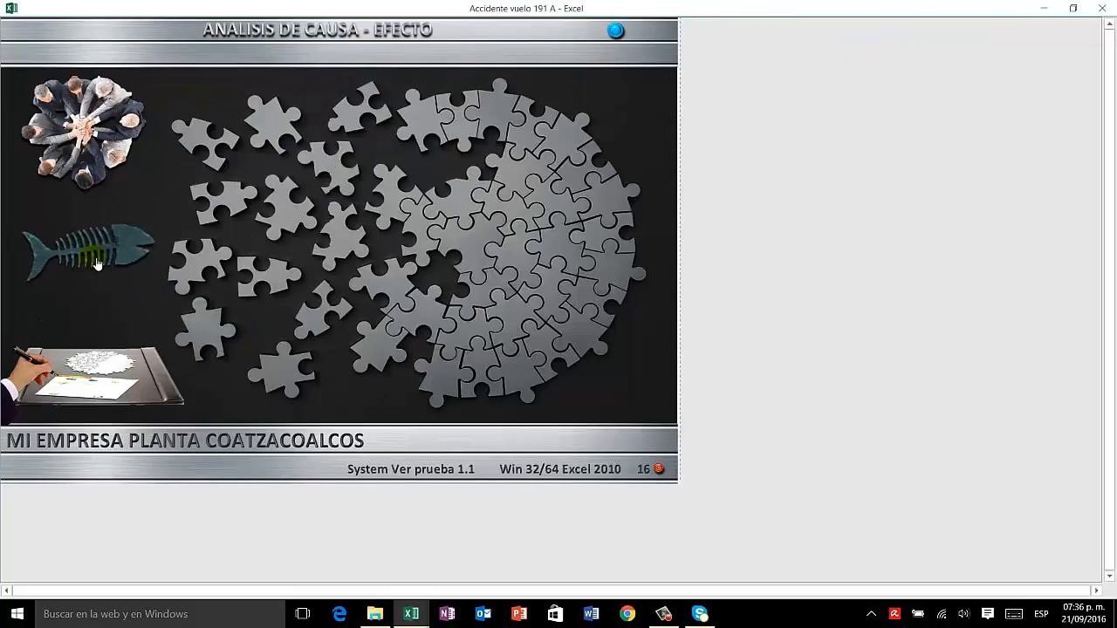
click(96, 261)
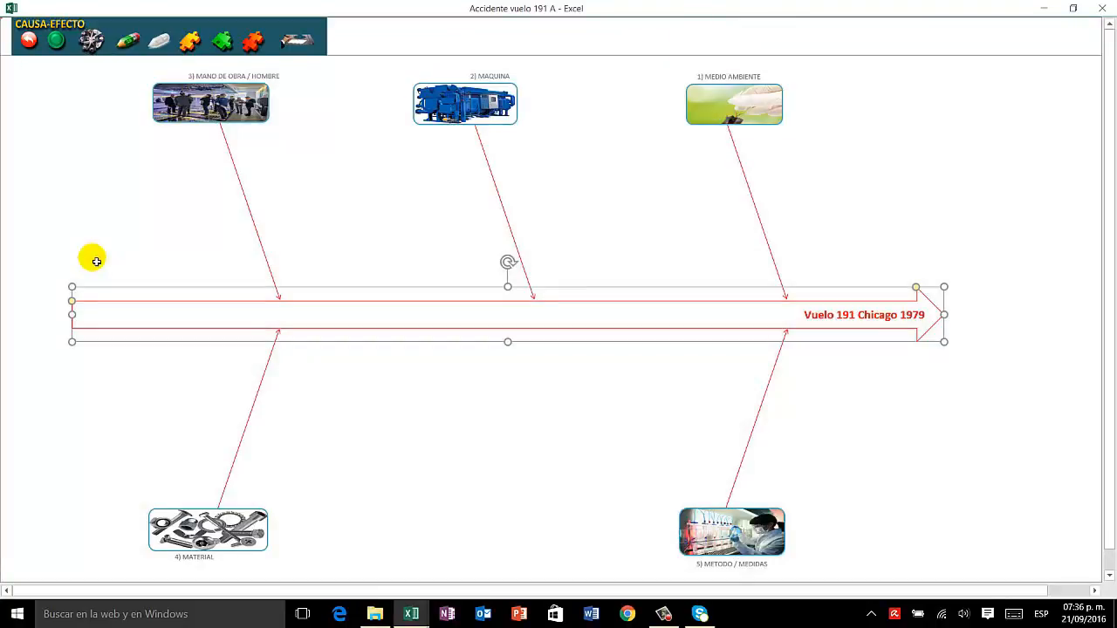
click(144, 222)
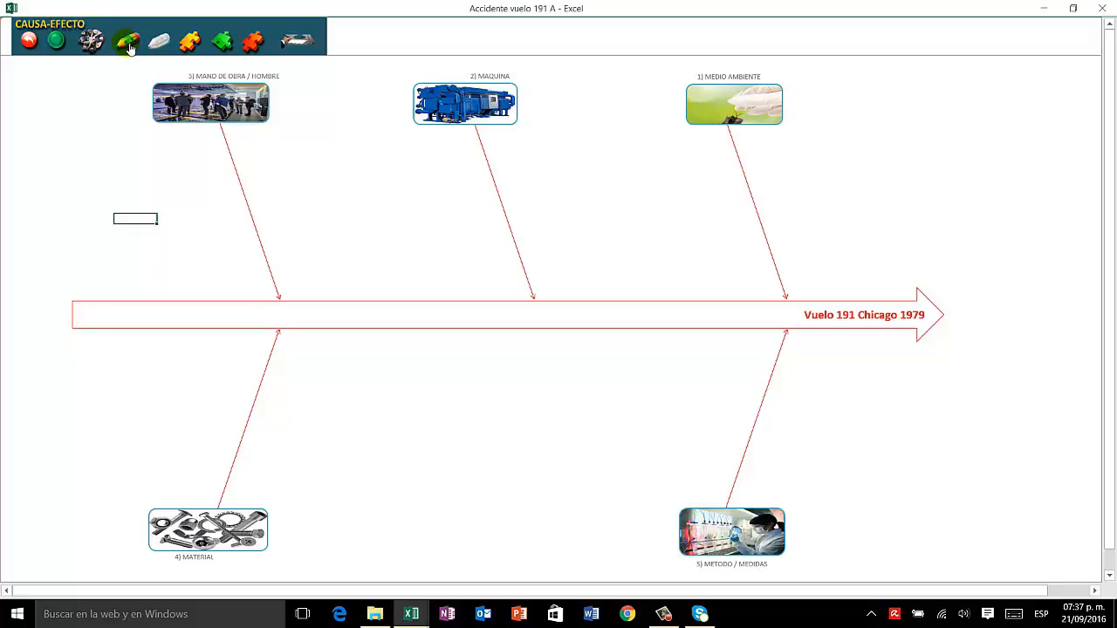
Step: Display the arrow tools, add a horizontal cause arrow named PILOTOS and attach it to the MANO DE OBRA / HOMBRE branch
click(128, 47)
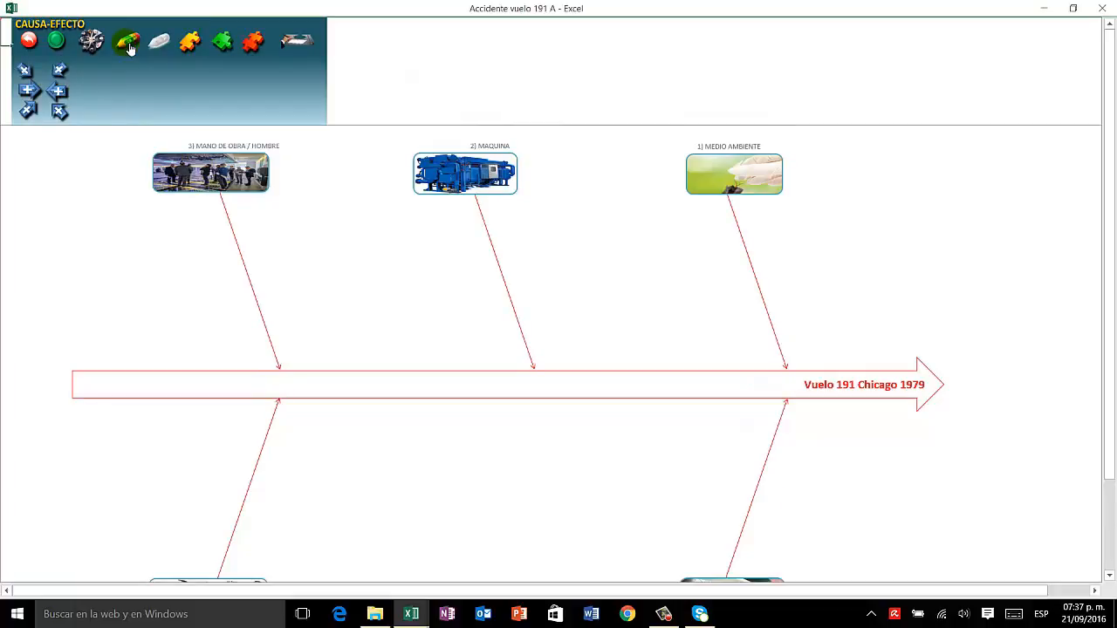
click(29, 91)
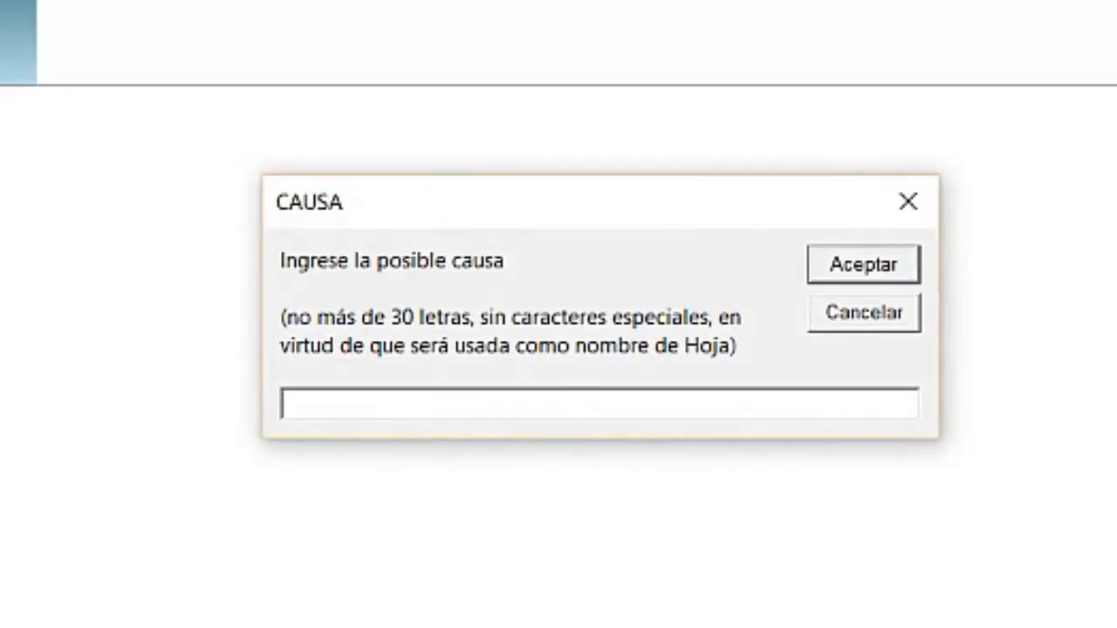
text(PILOTOS)
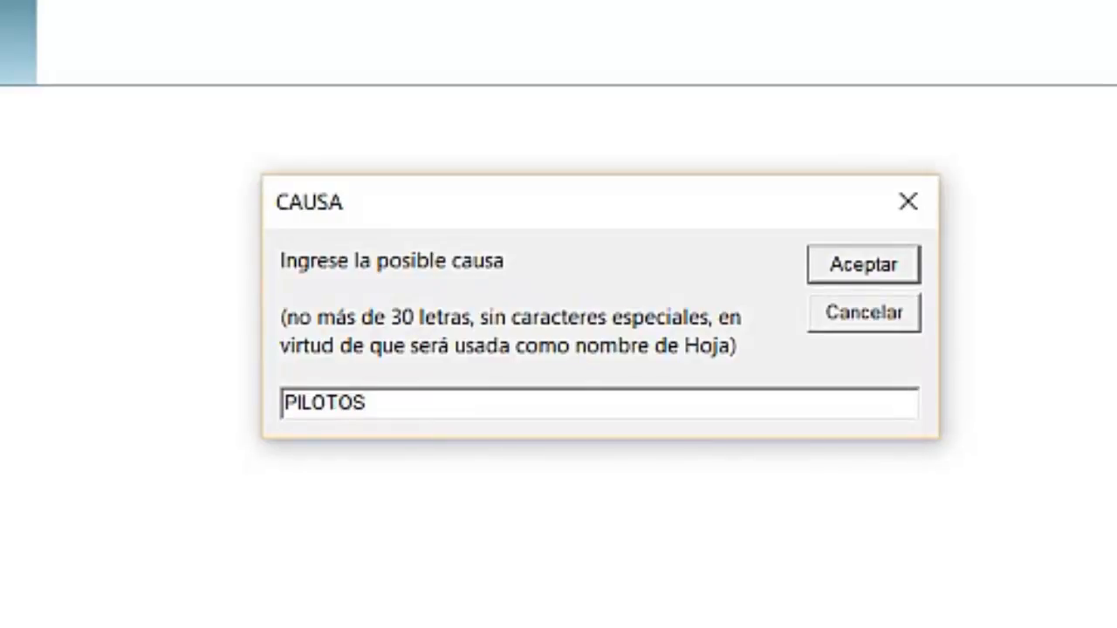
click(840, 267)
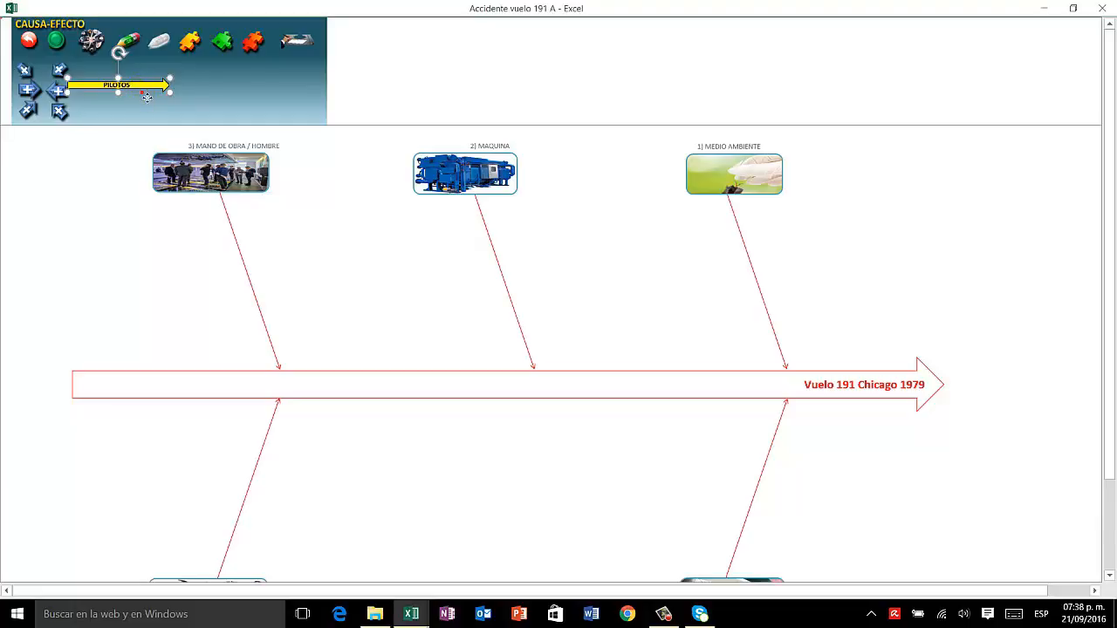
drag(146, 97, 219, 276)
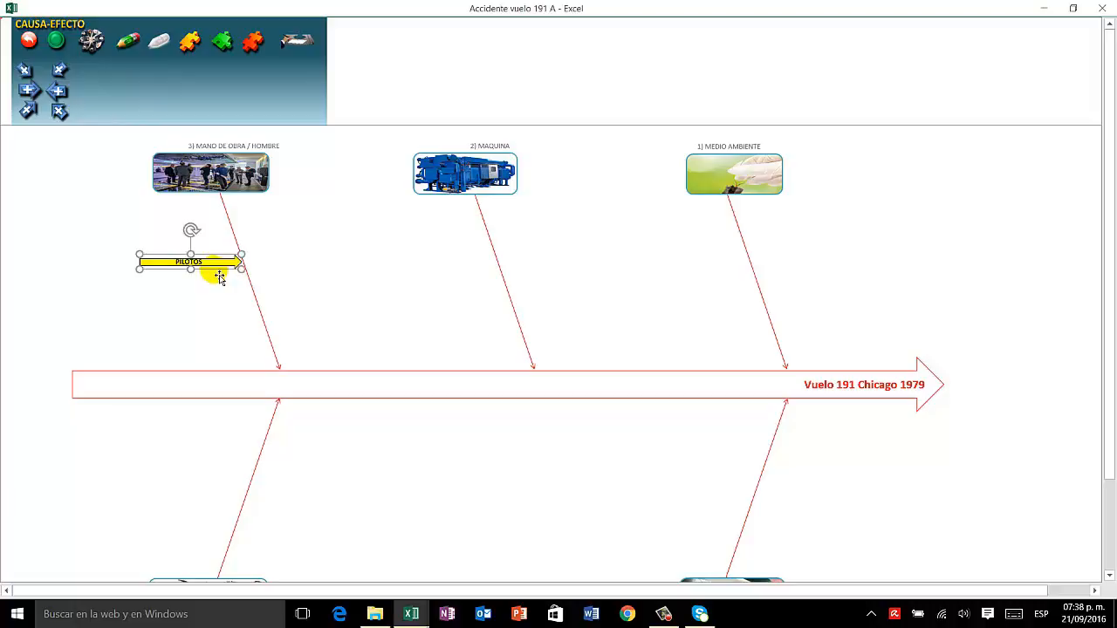
Step: Add an upward diagonal cause arrow named EXPERIENCIA and place it pointing at the PILOTOS arrow from below
click(369, 250)
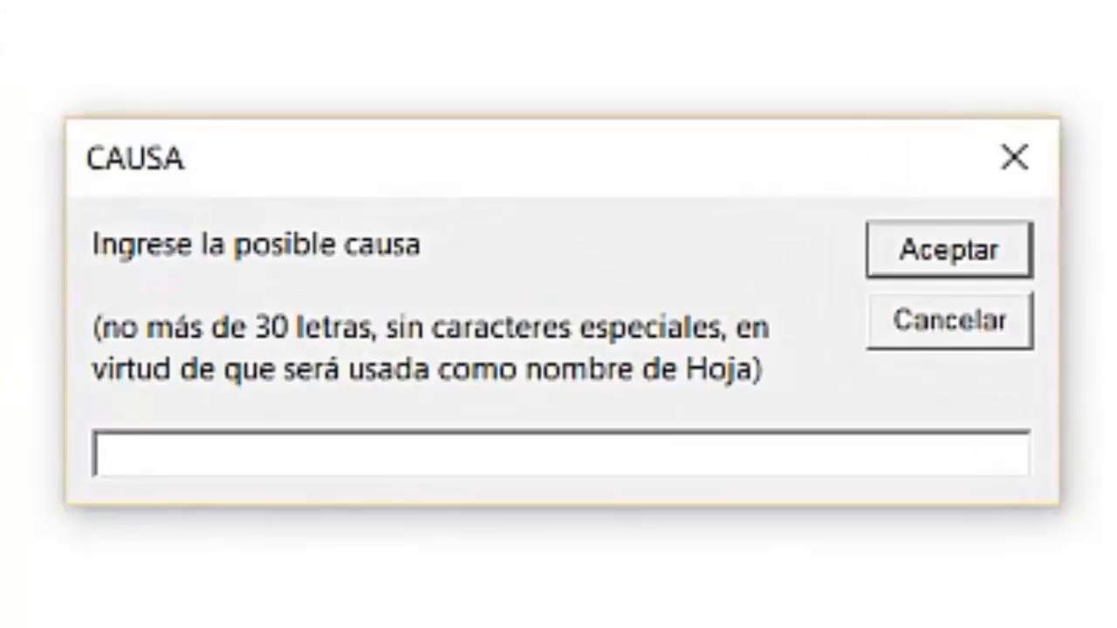
text(EXPE)
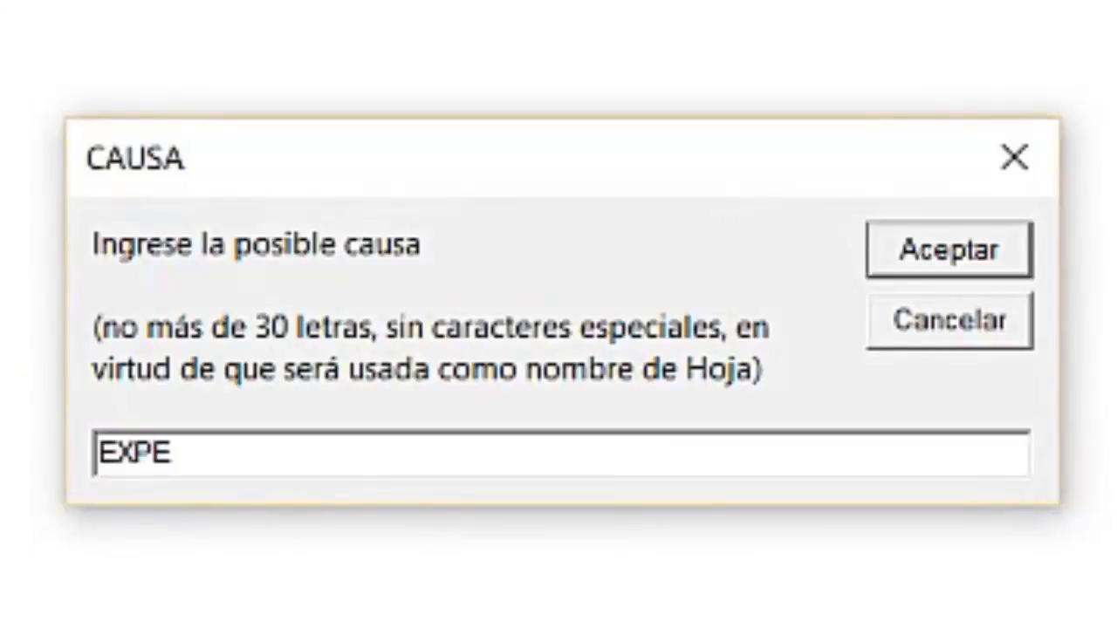
text(RIENCIA)
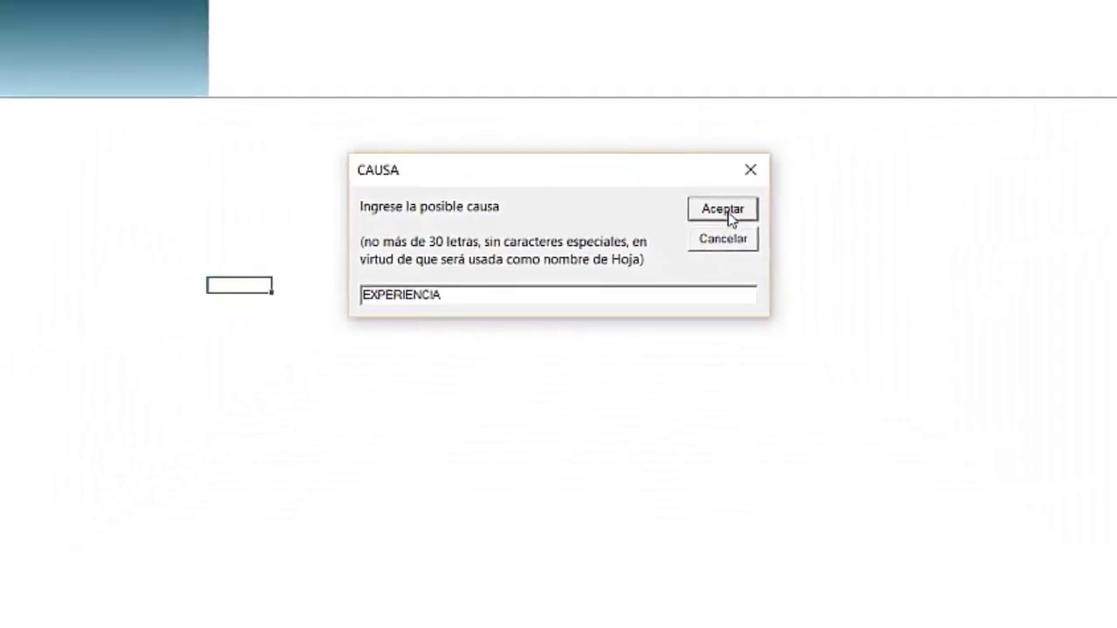
click(949, 250)
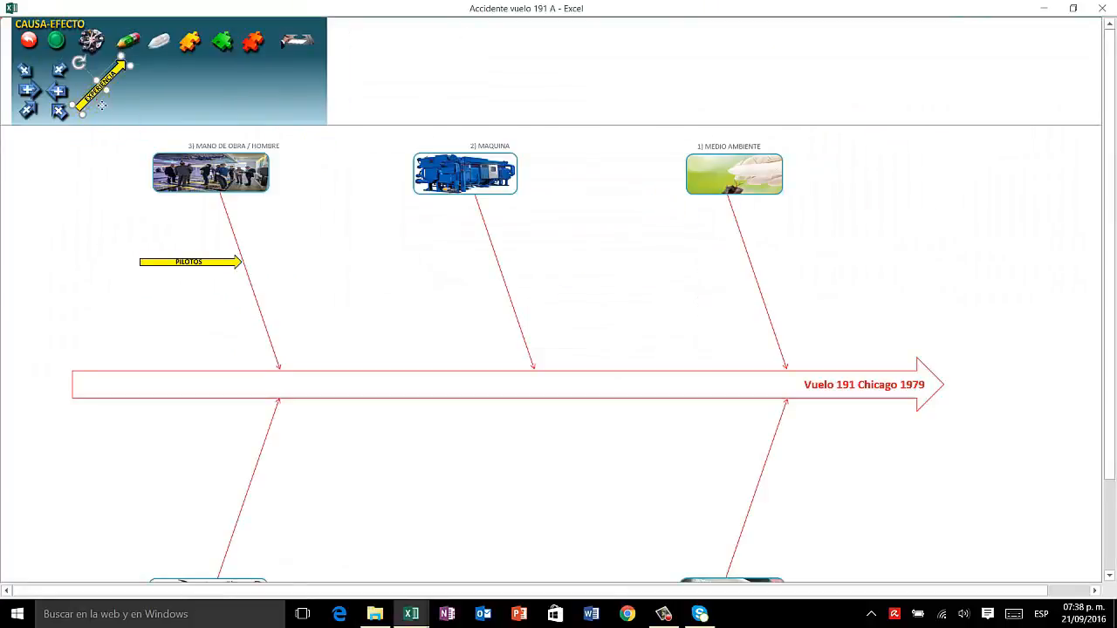
drag(99, 111, 199, 311)
click(33, 214)
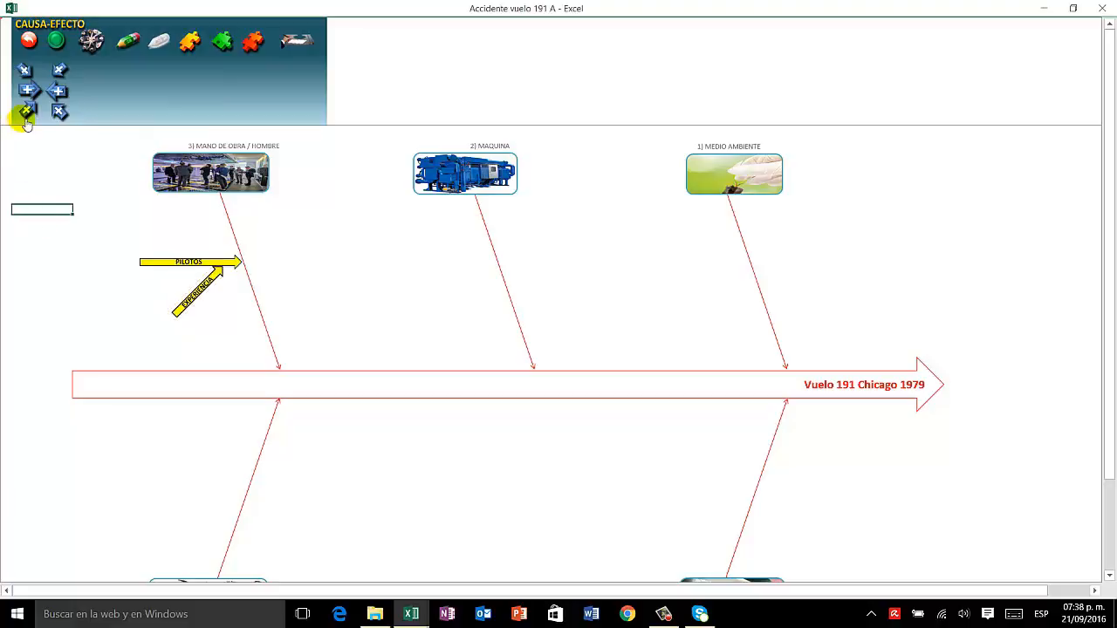
Step: Add another upward diagonal cause arrow named DESEMPEÑO under the tail end of the PILOTOS arrow
click(27, 111)
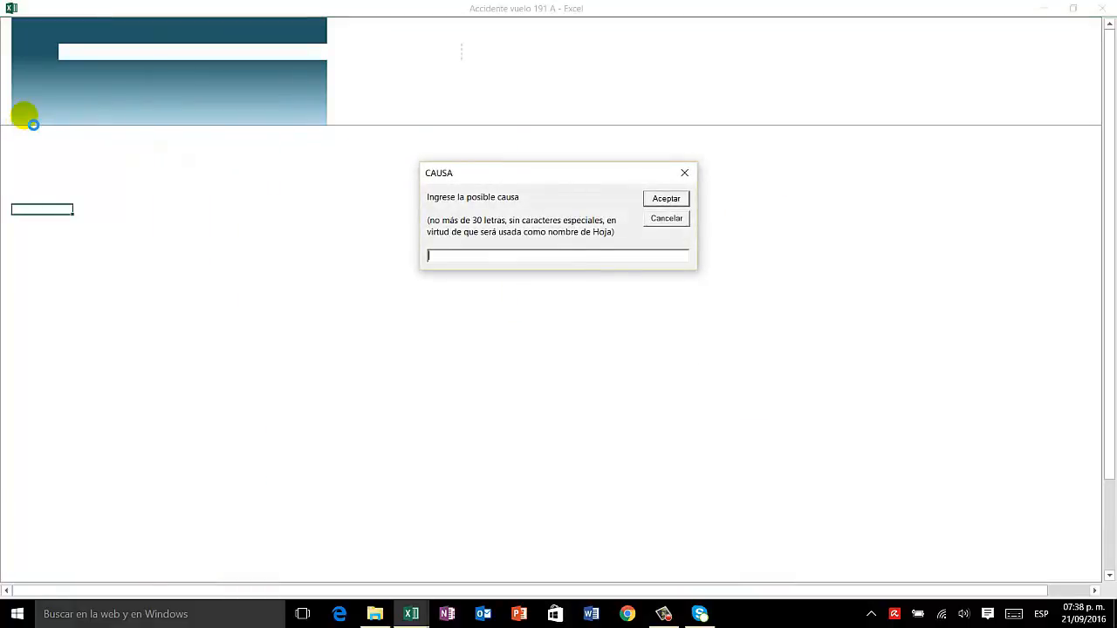
text(DESEMPEÑO)
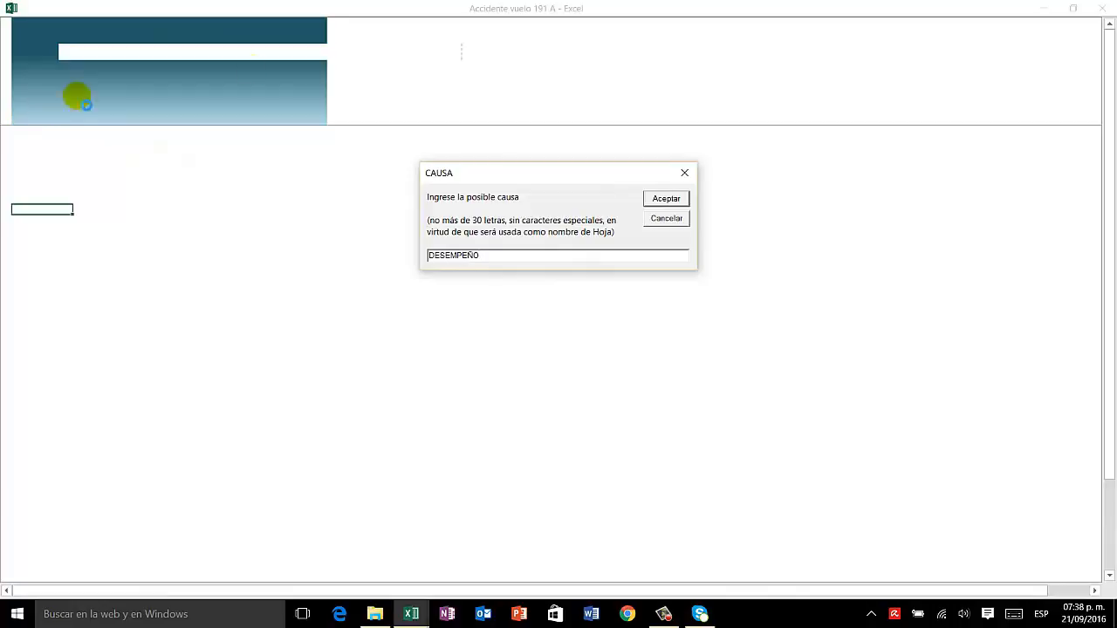
click(664, 201)
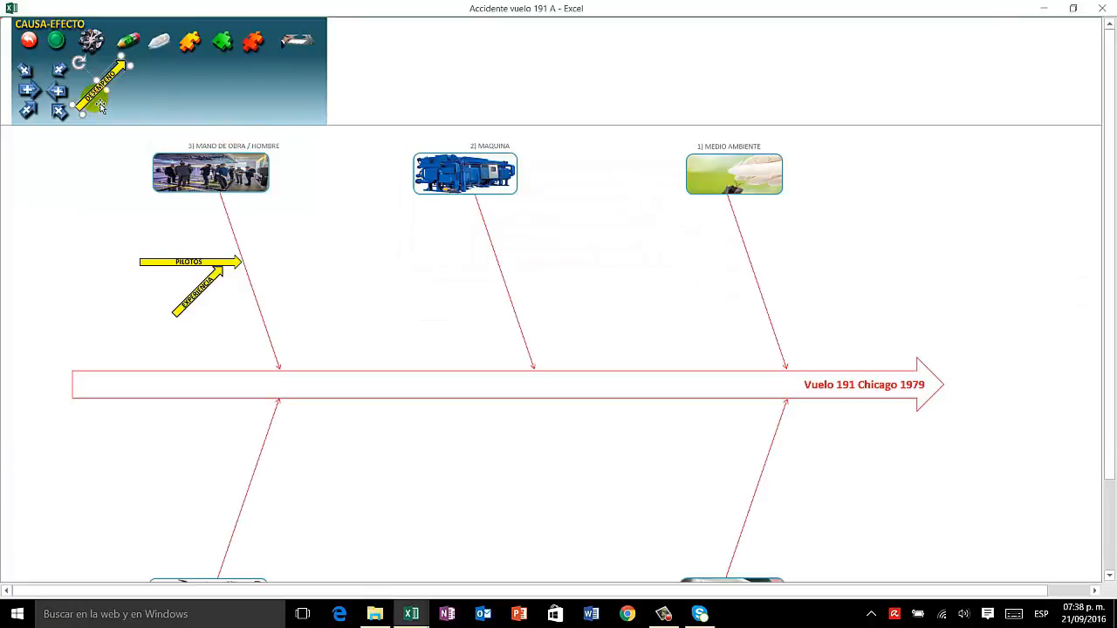
drag(100, 107, 135, 309)
click(158, 224)
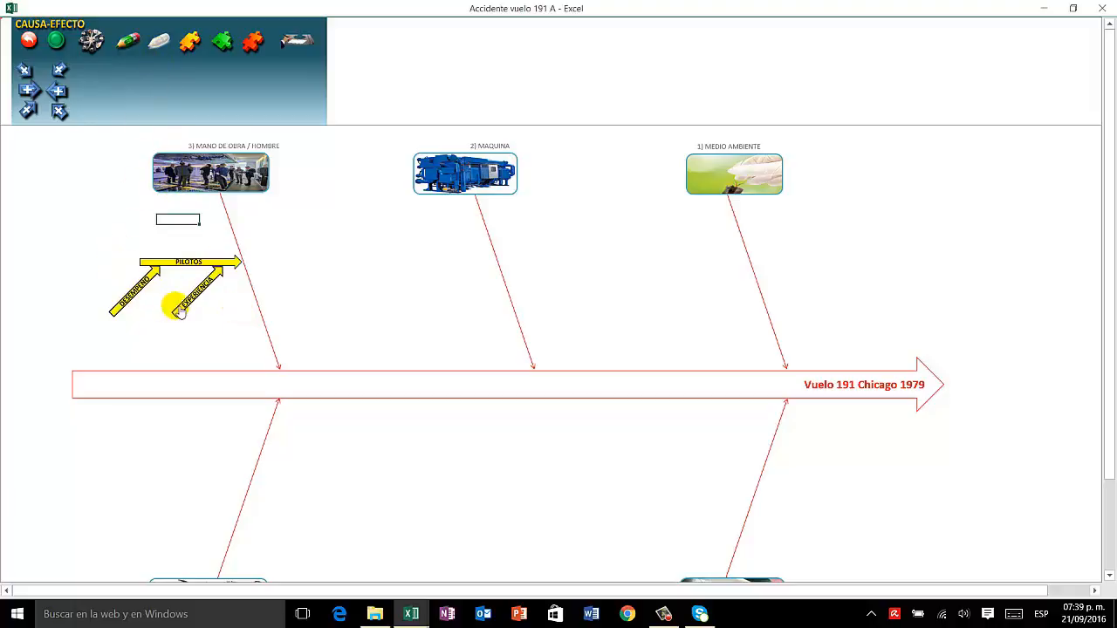
Step: Hide the arrow tools and open the list of possible causes for assigning their investigation
click(161, 50)
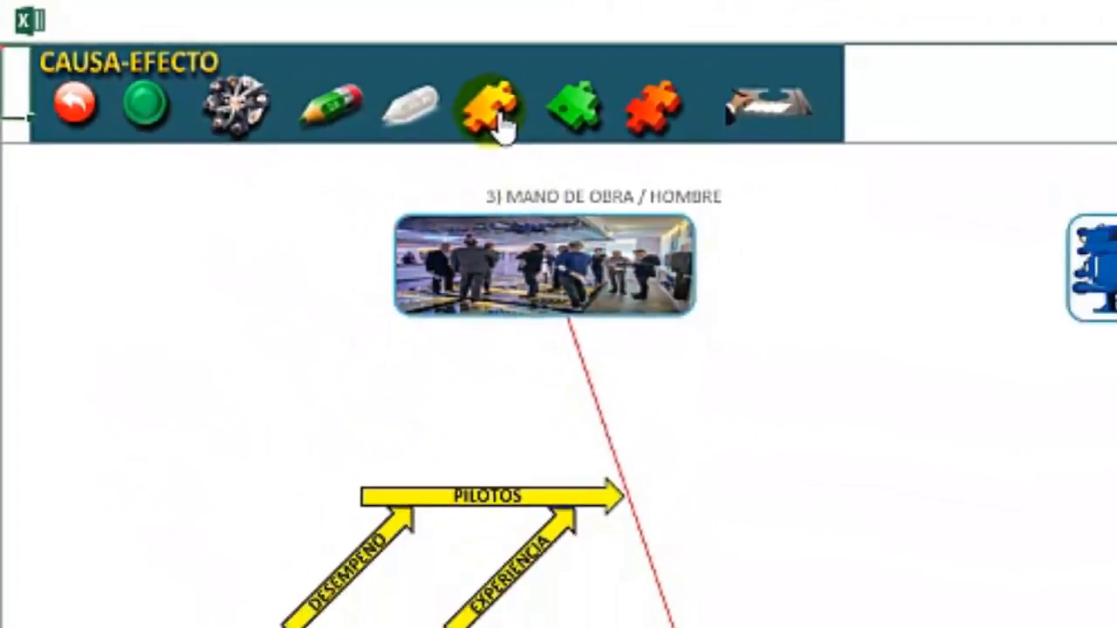
click(656, 166)
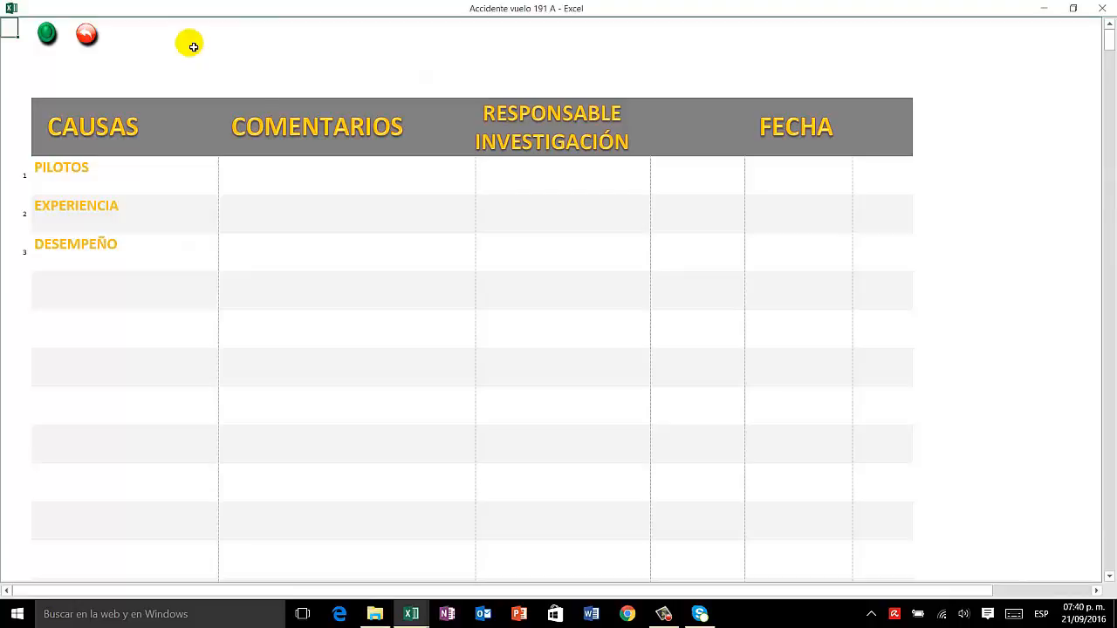
Step: Enter the name of the person responsible for investigating the PILOTOS cause
click(528, 184)
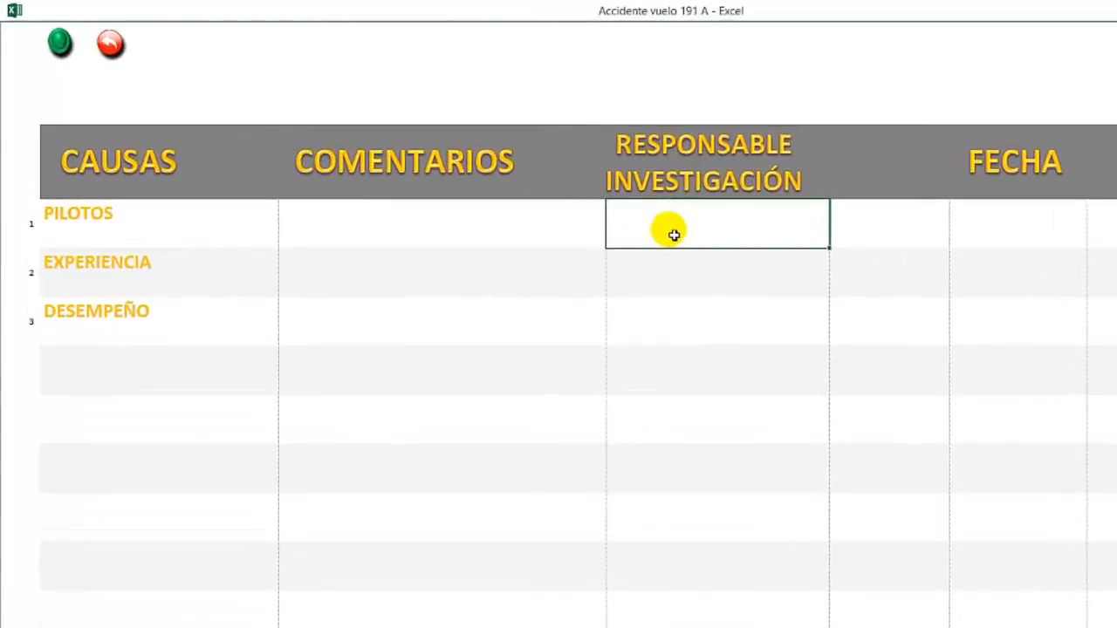
click(179, 223)
click(678, 236)
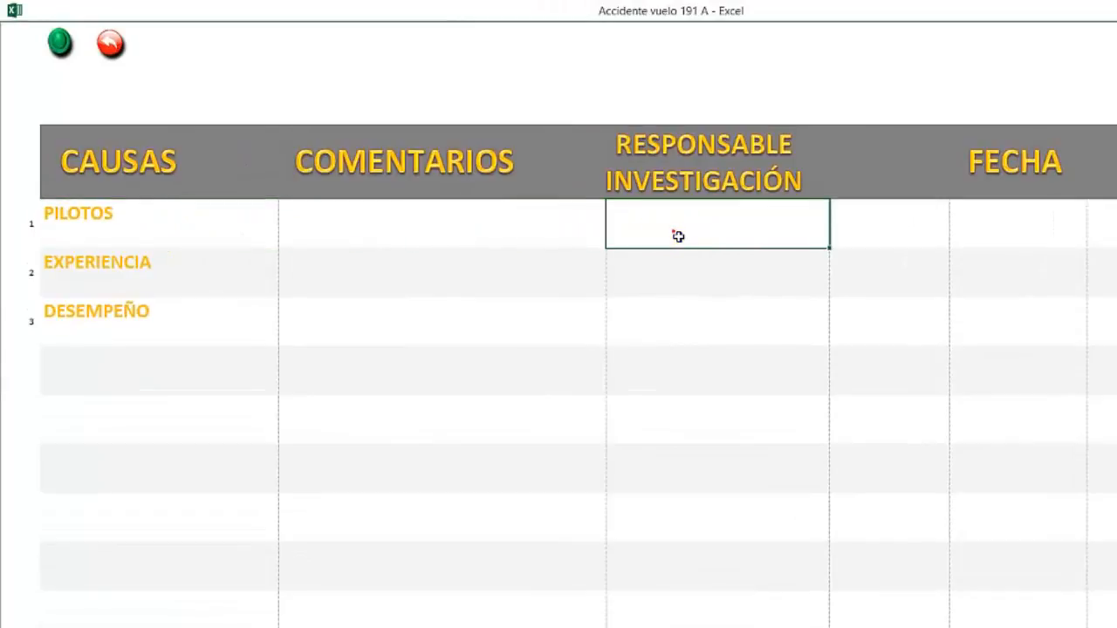
double_click(673, 232)
text(ALEJANDRO)
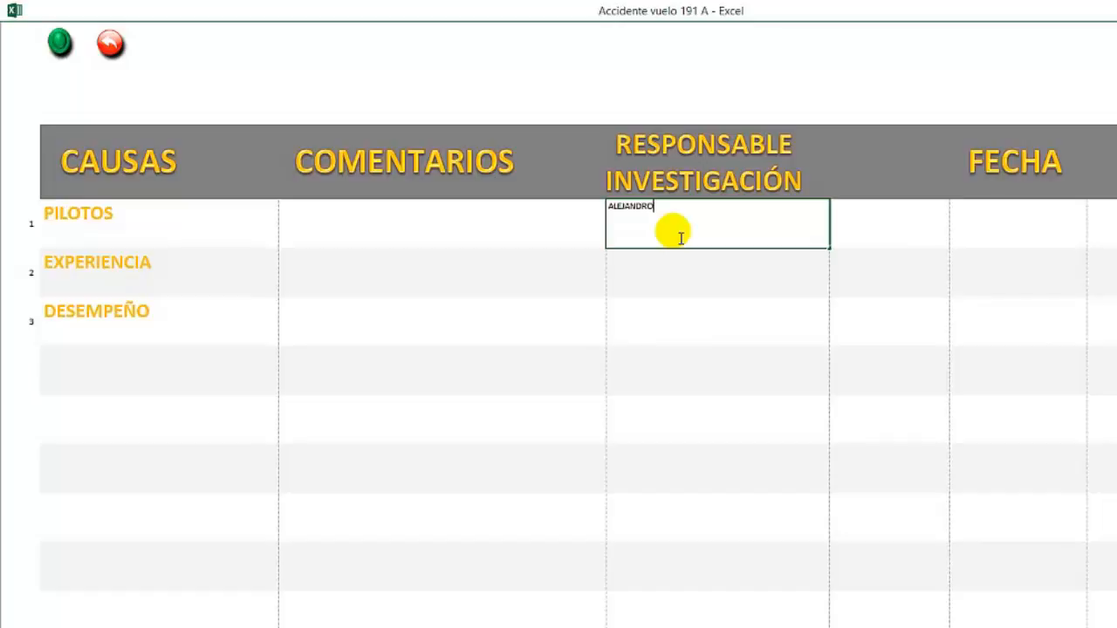
key(Return)
text(JUE)
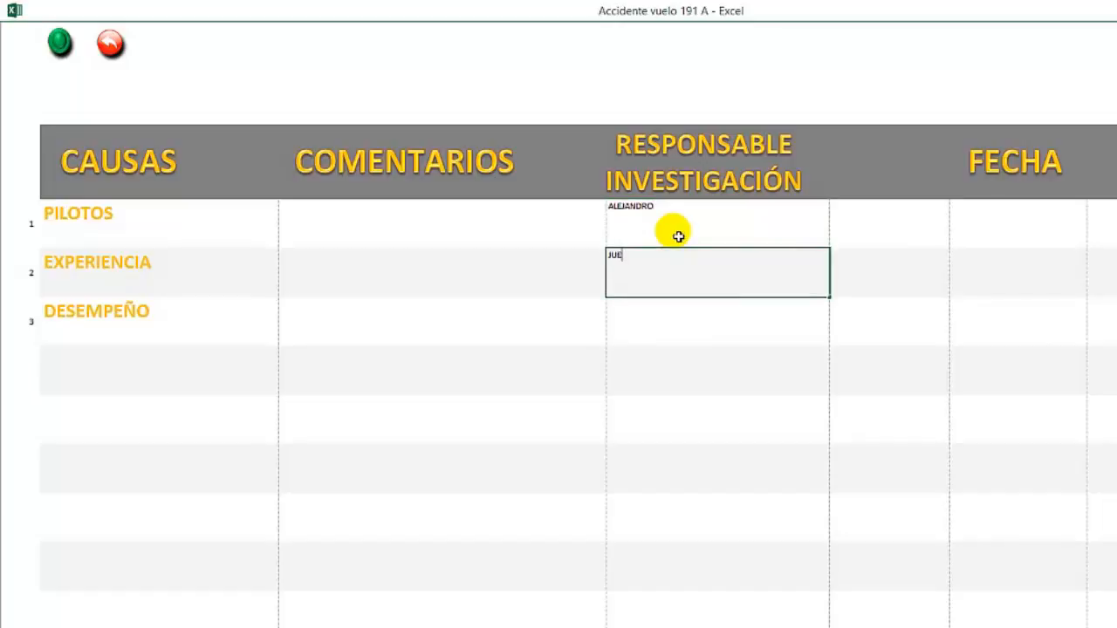
text(¿AN)
key(Return)
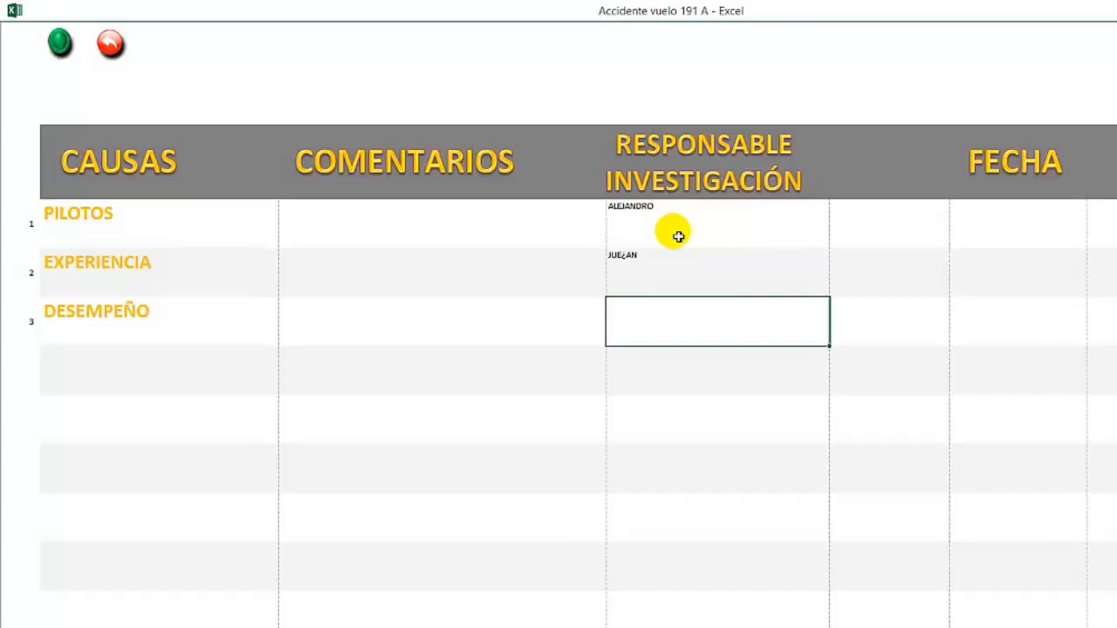
Step: Enter the names of the people responsible for investigating the EXPERIENCIA and DESEMPEÑO causes
click(678, 235)
key(Down)
text(JUAN)
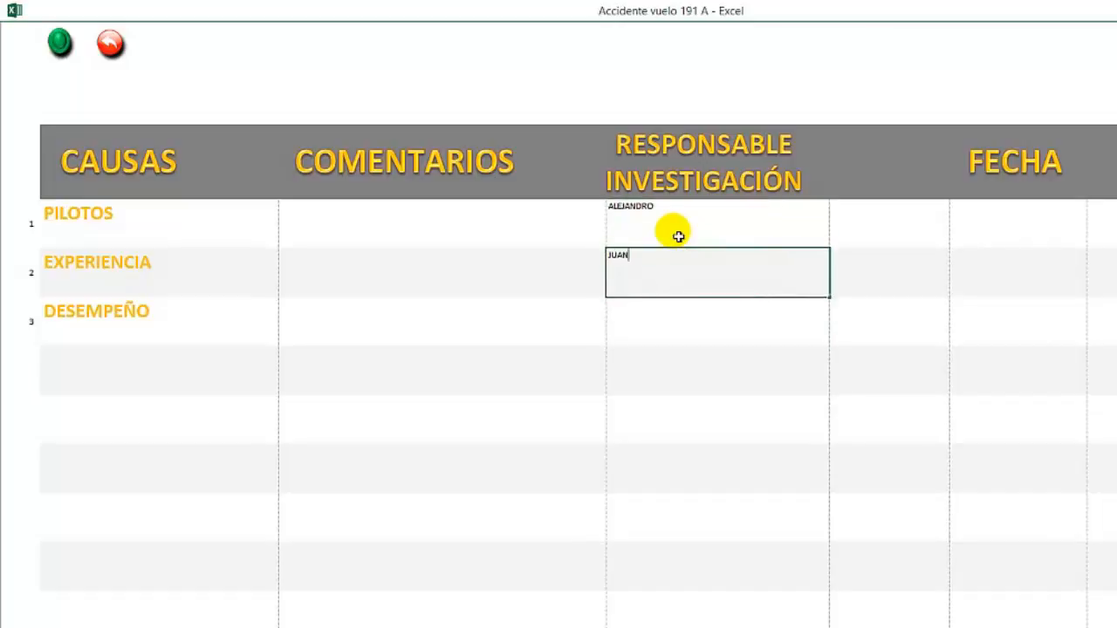
key(Return)
text(CARLOS)
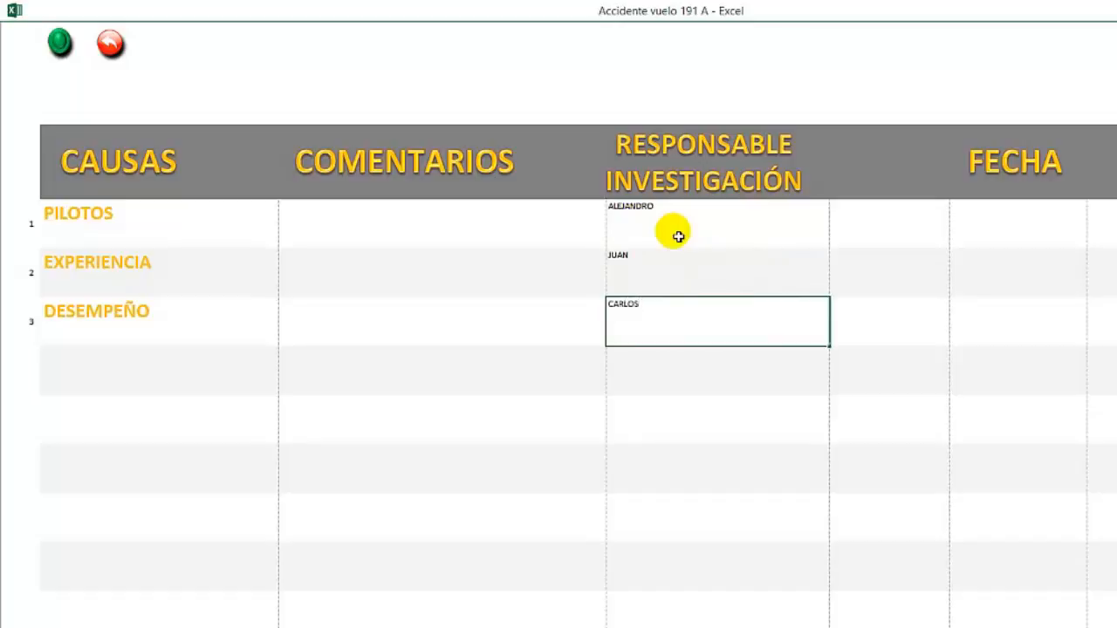
key(Return)
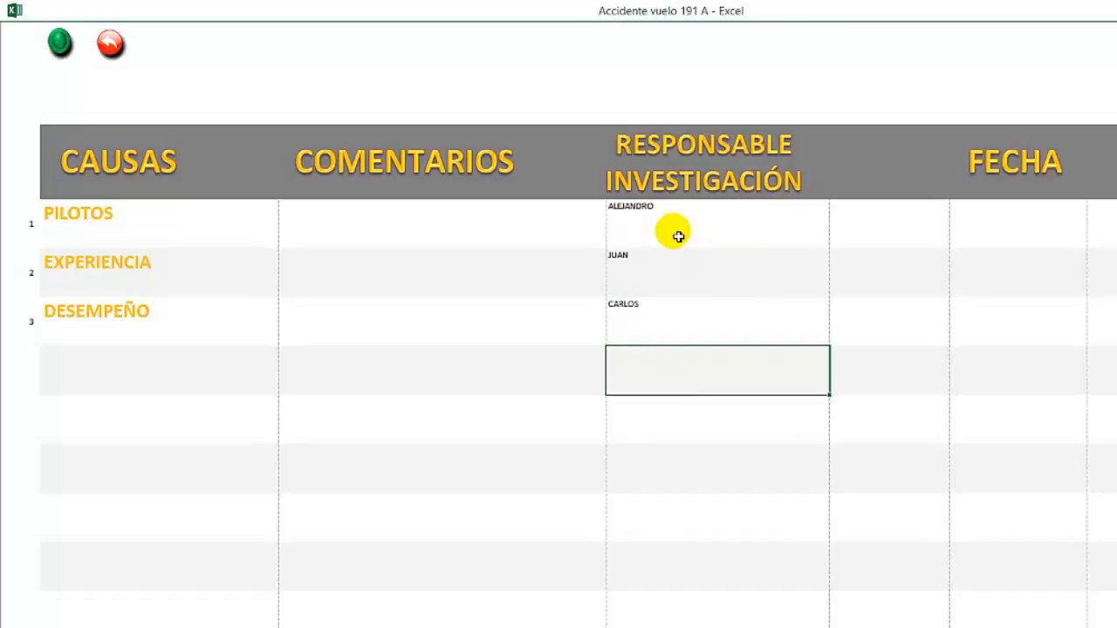
Step: Examine the comment, investigator and date fields in the PILOTOS row of the possible causes list
key(Up)
key(Up)
key(Up)
key(Right)
key(Right)
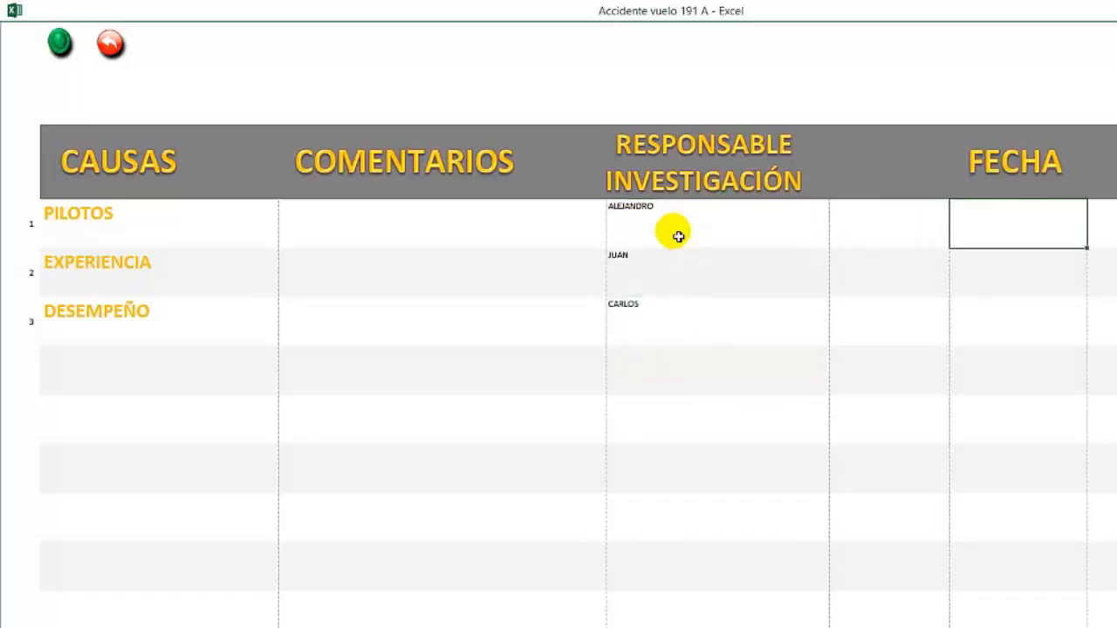
key(Left)
key(Left)
key(Left)
key(Left)
key(Left)
key(Left)
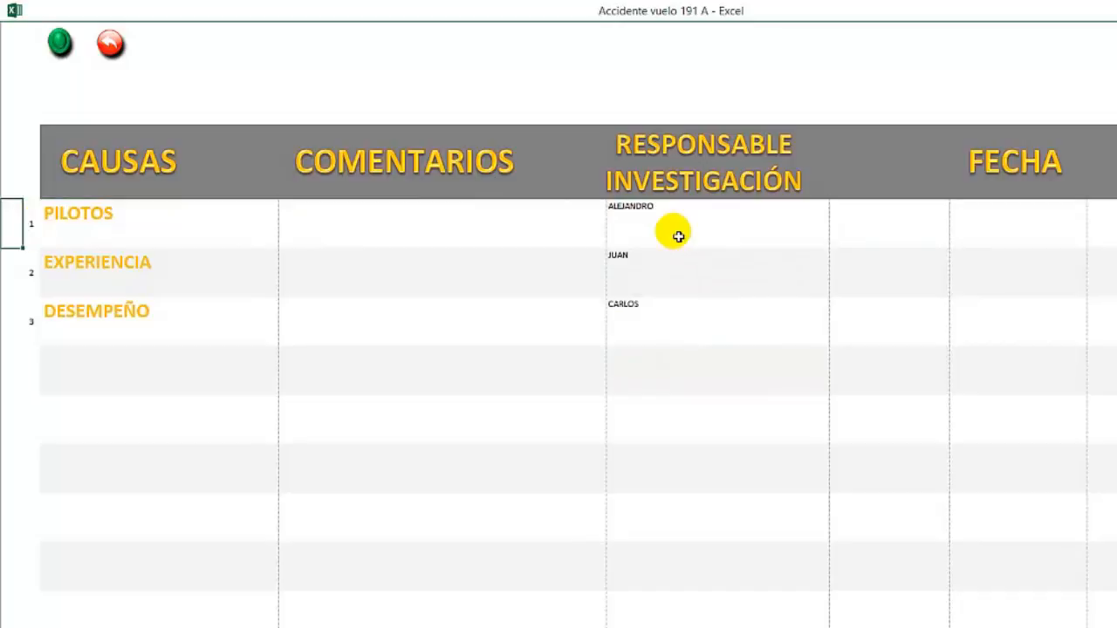
key(Right)
key(Right)
key(Right)
key(Right)
key(Right)
key(Right)
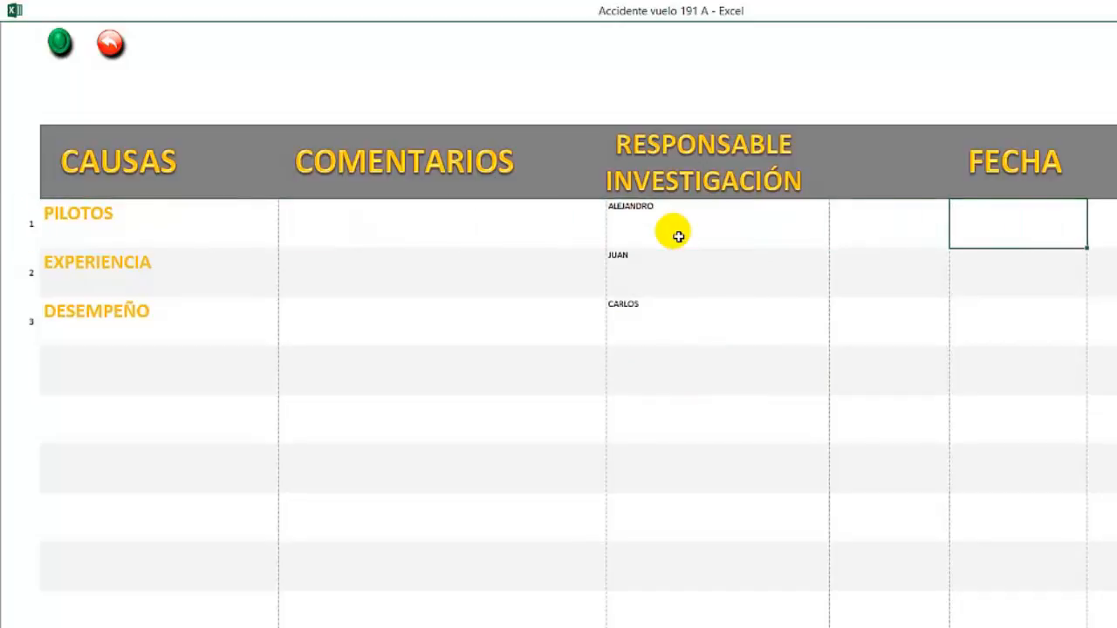
key(Left)
key(Left)
key(Left)
key(Left)
key(Right)
key(Right)
key(Right)
key(Right)
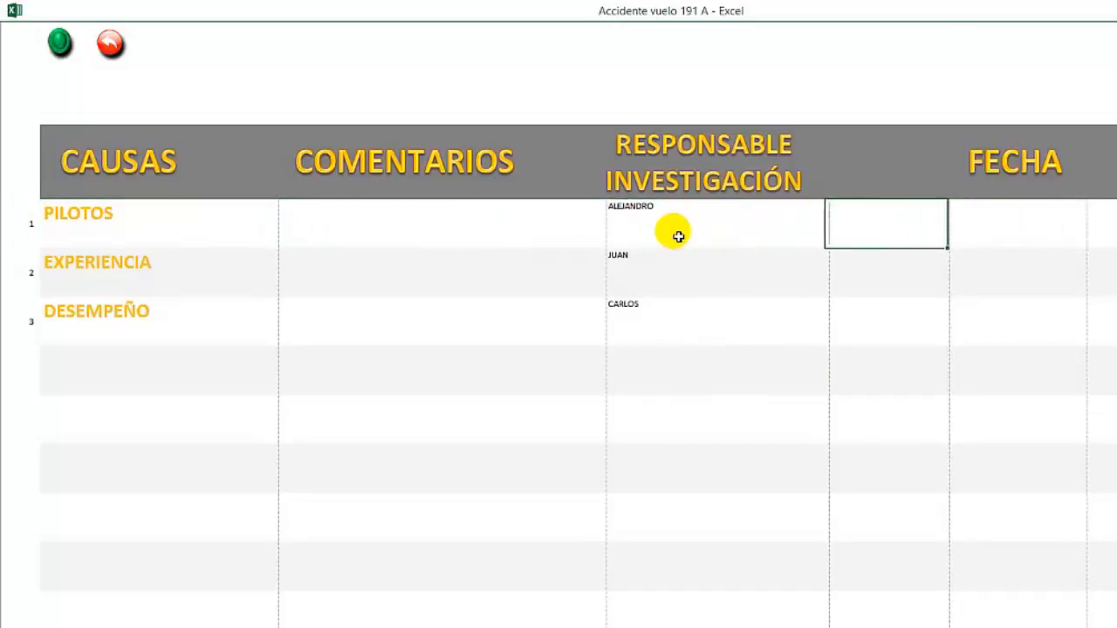
key(Right)
key(Left)
key(Left)
key(Left)
key(Left)
key(Left)
key(Right)
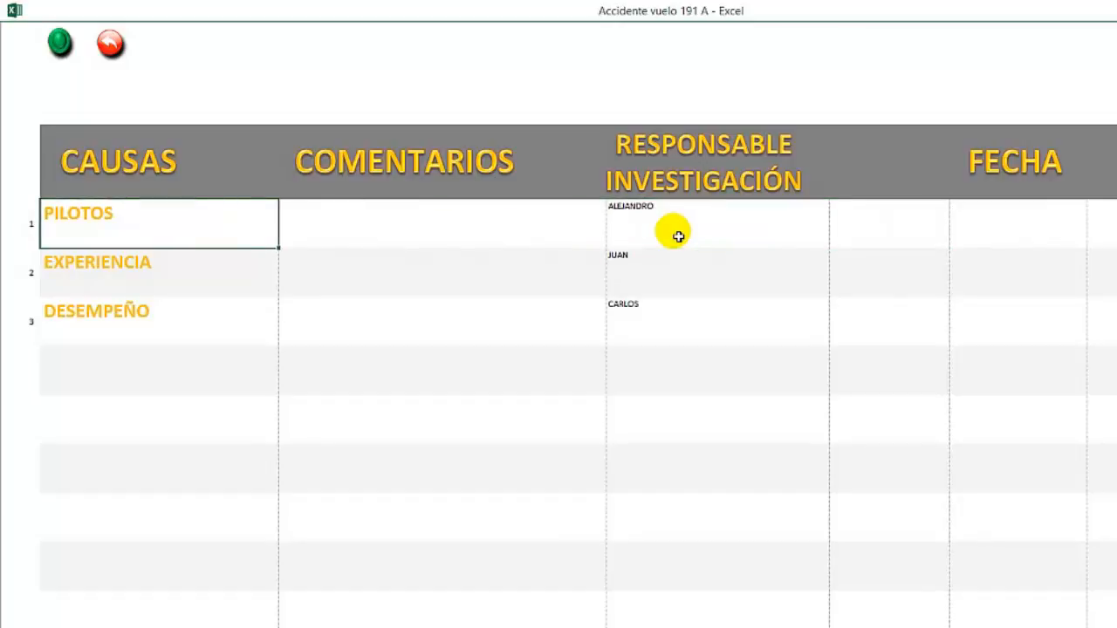
Step: Open the PILOTOS evidence sheet from the diagram and copy the evidence block with text and aircraft photo from the Libro1 workbook
click(110, 42)
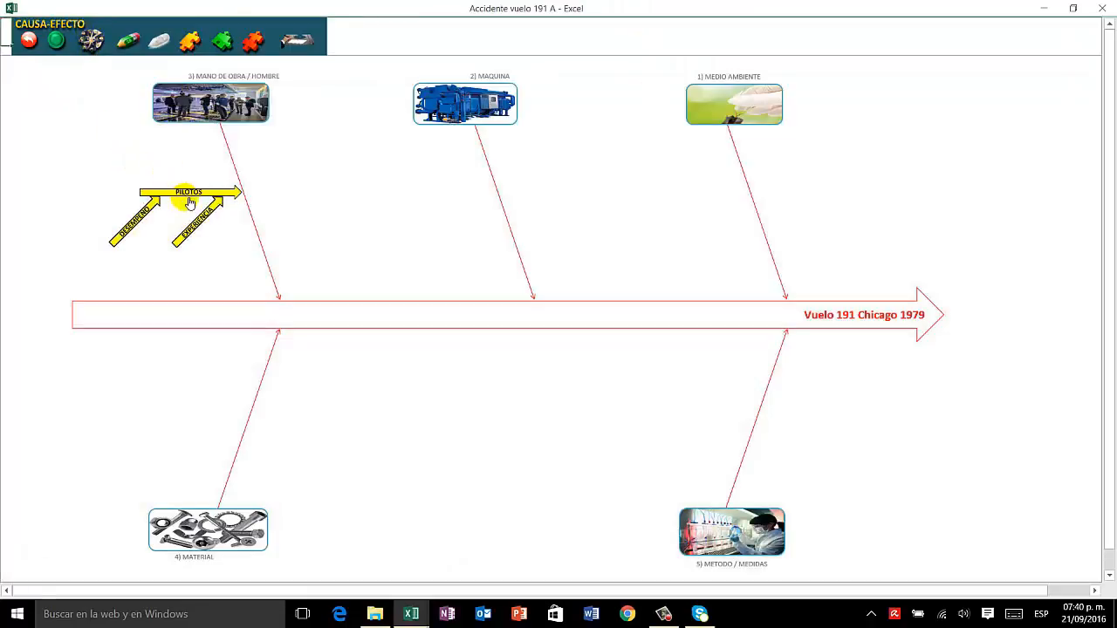
click(190, 200)
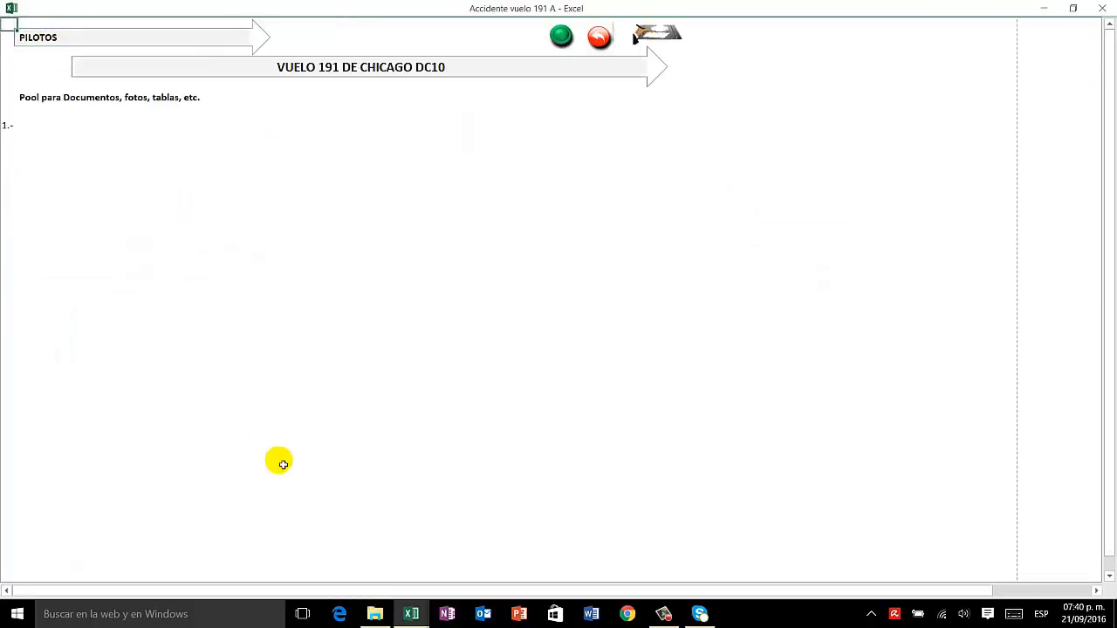
mouse_move(420, 618)
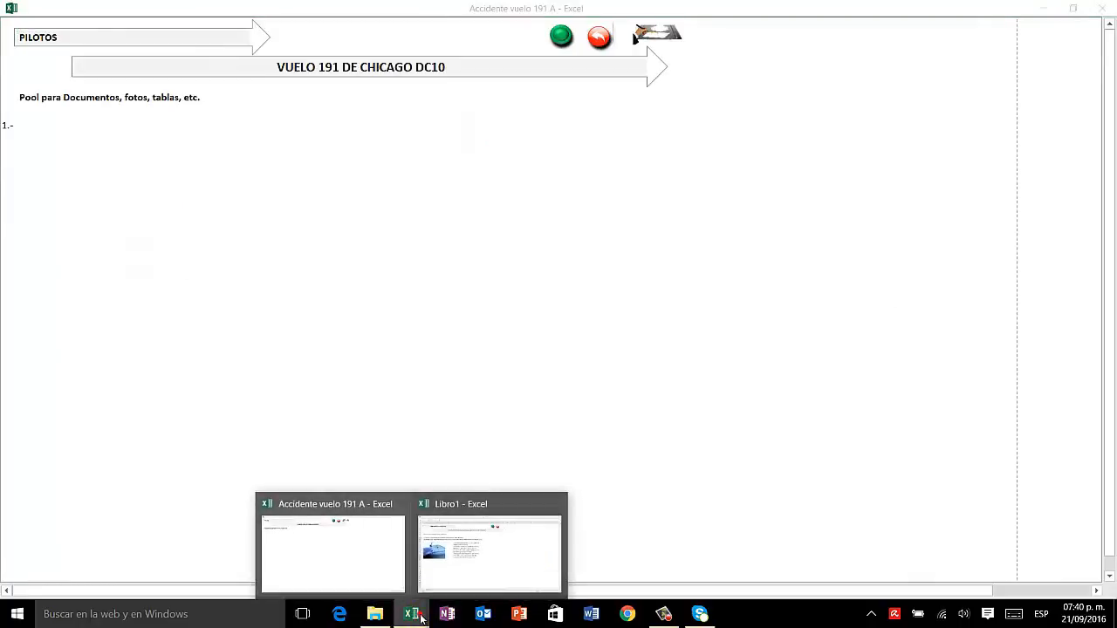
click(463, 578)
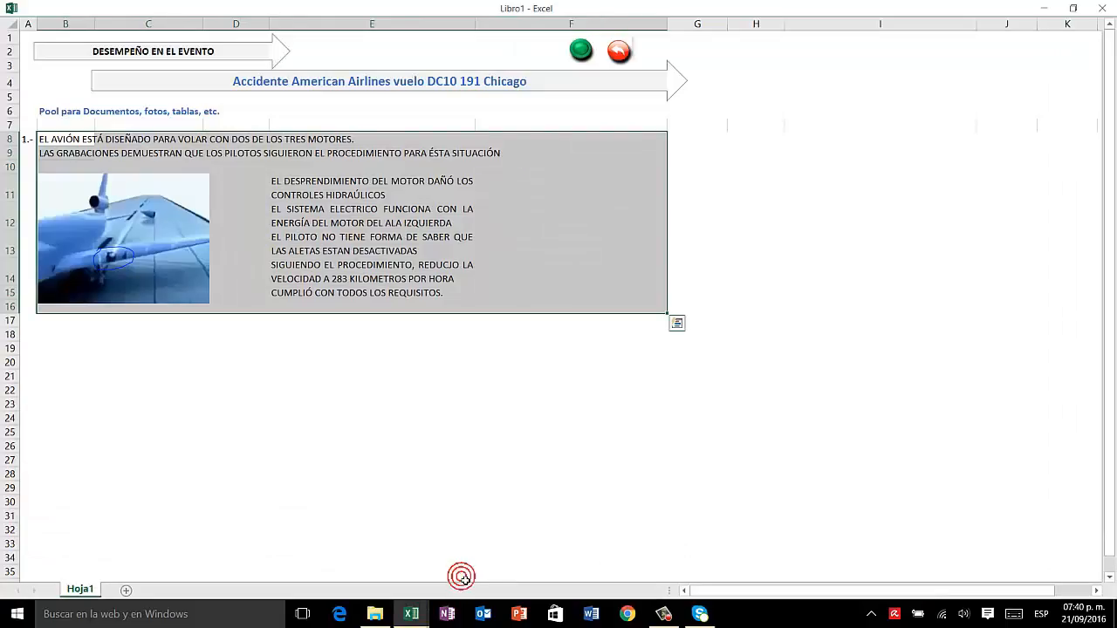
key(ctrl+c)
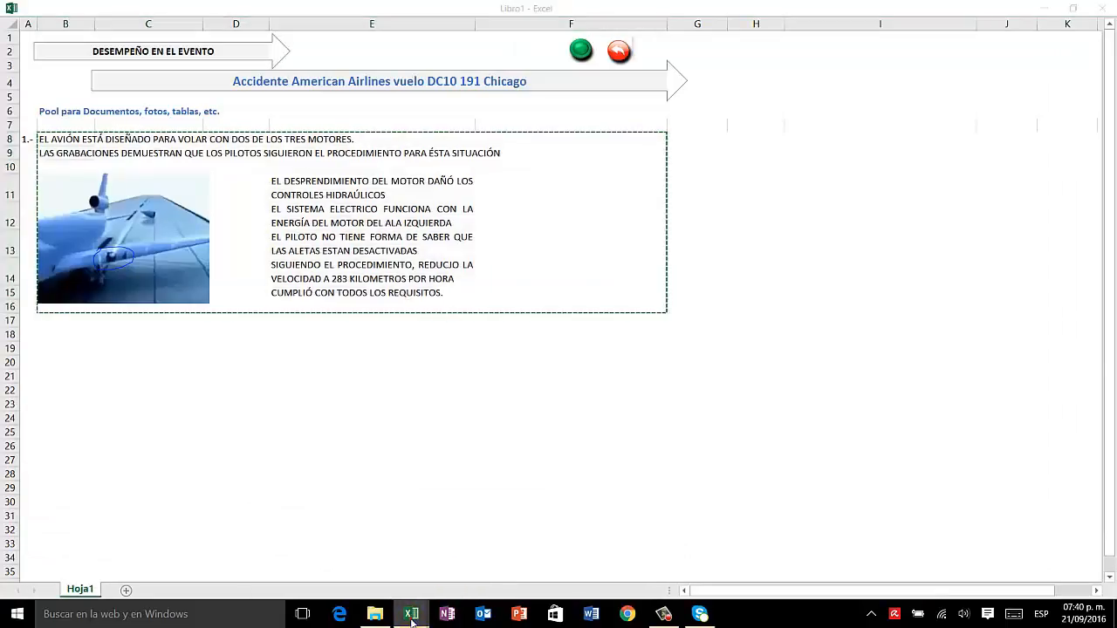
Step: Paste the copied evidence block into item 1 of the PILOTOS document pool in the Accidente vuelo 191 A workbook
mouse_move(411, 611)
click(369, 571)
click(44, 129)
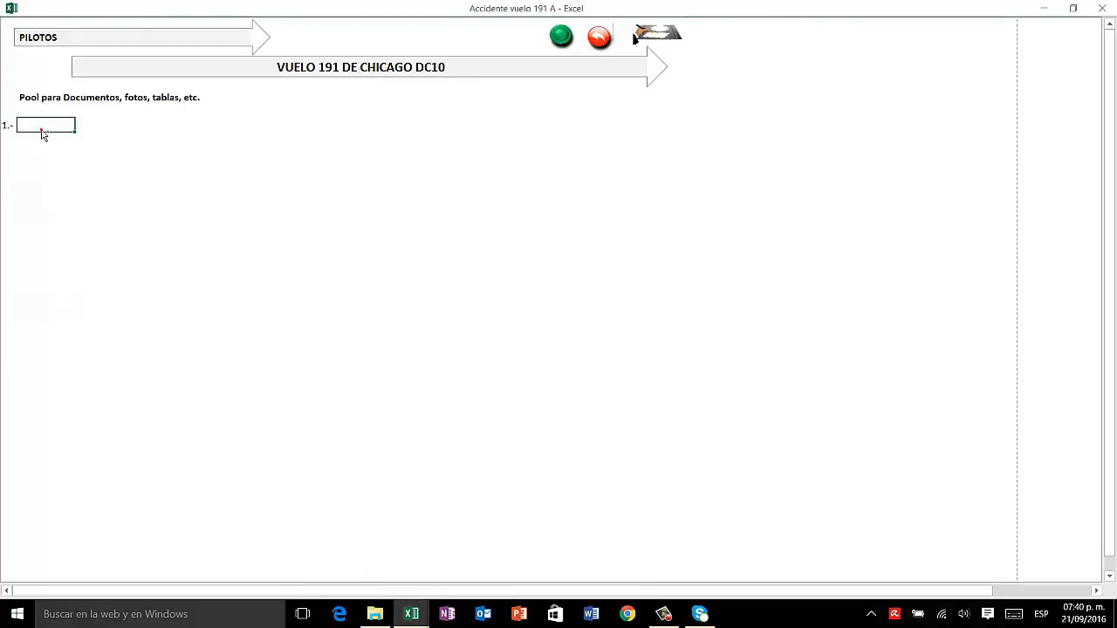
key(ctrl+v)
drag(218, 323, 271, 362)
click(271, 362)
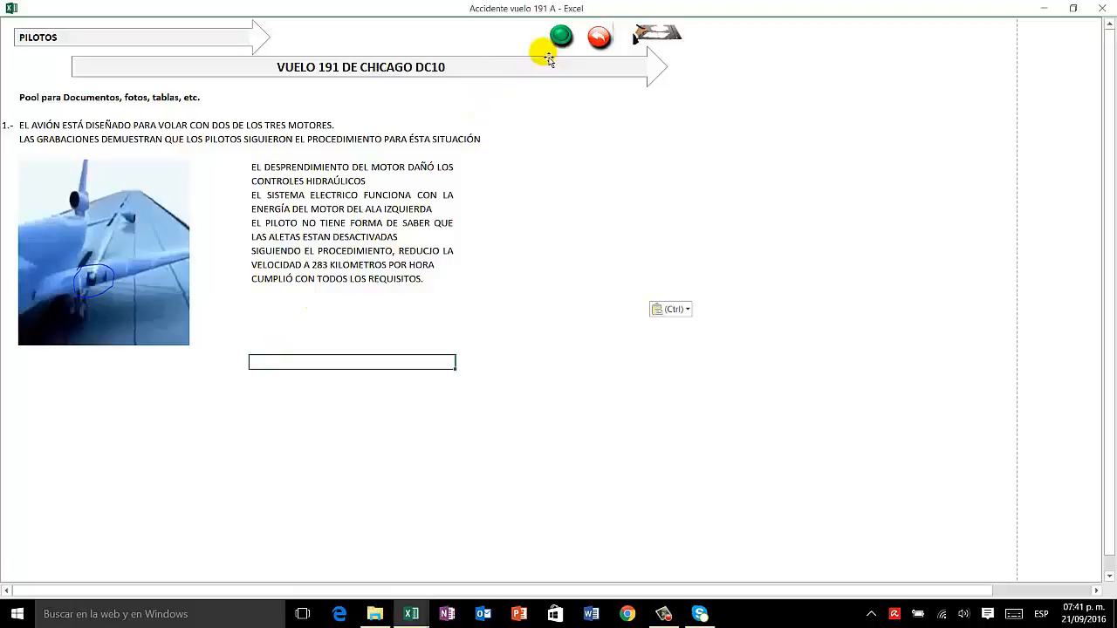
Step: Return to the cause-effect diagram and fill the PILOTOS arrow with the recently used green
click(598, 37)
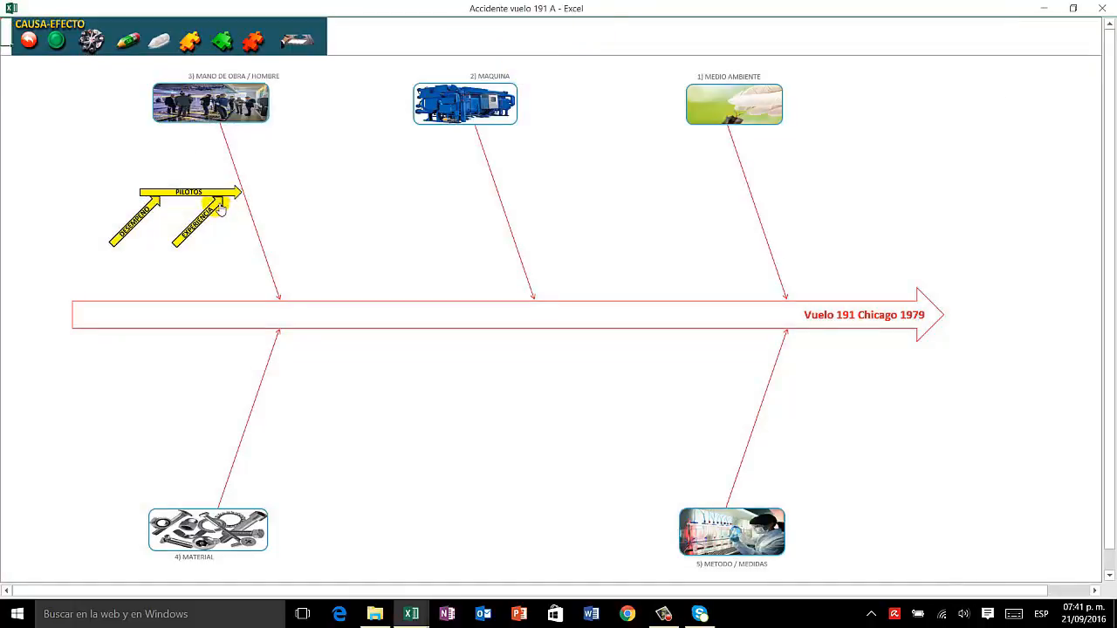
right_click(209, 199)
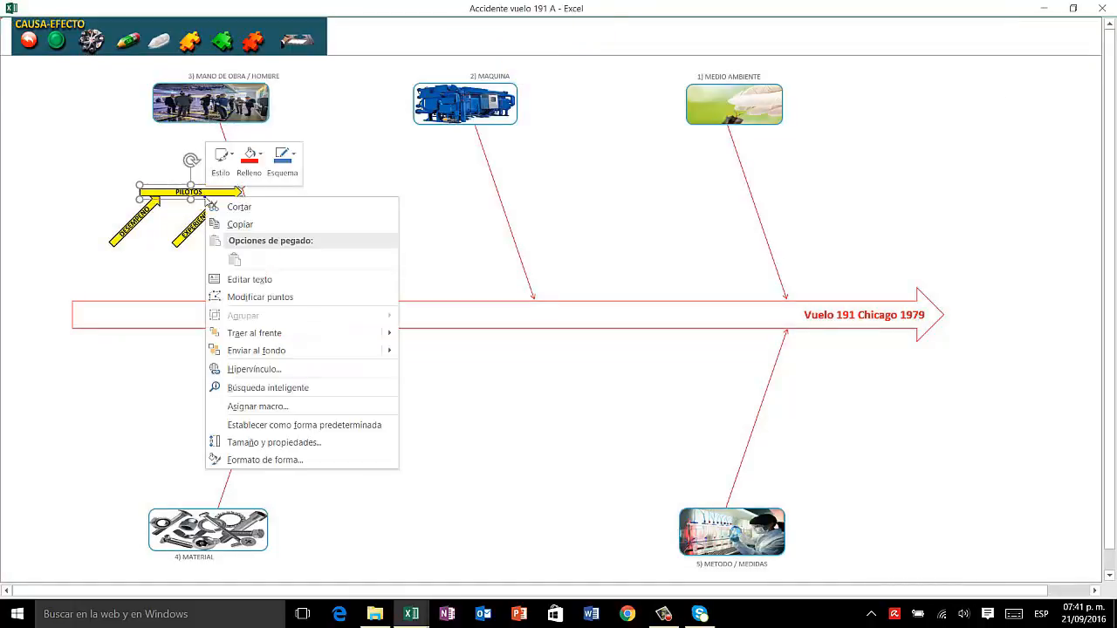
click(249, 163)
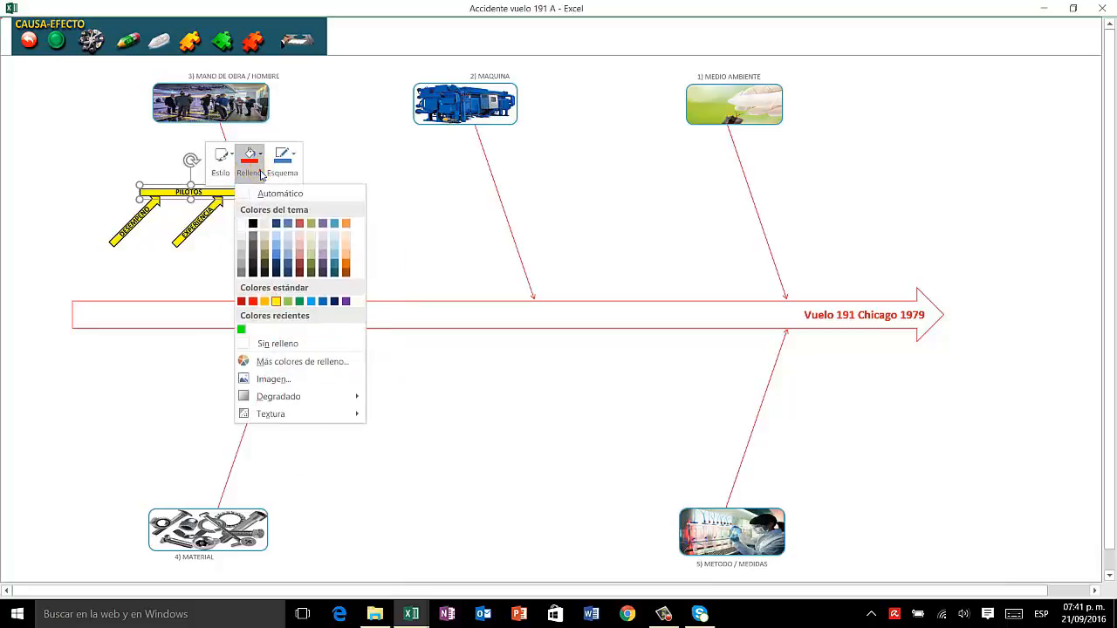
click(241, 329)
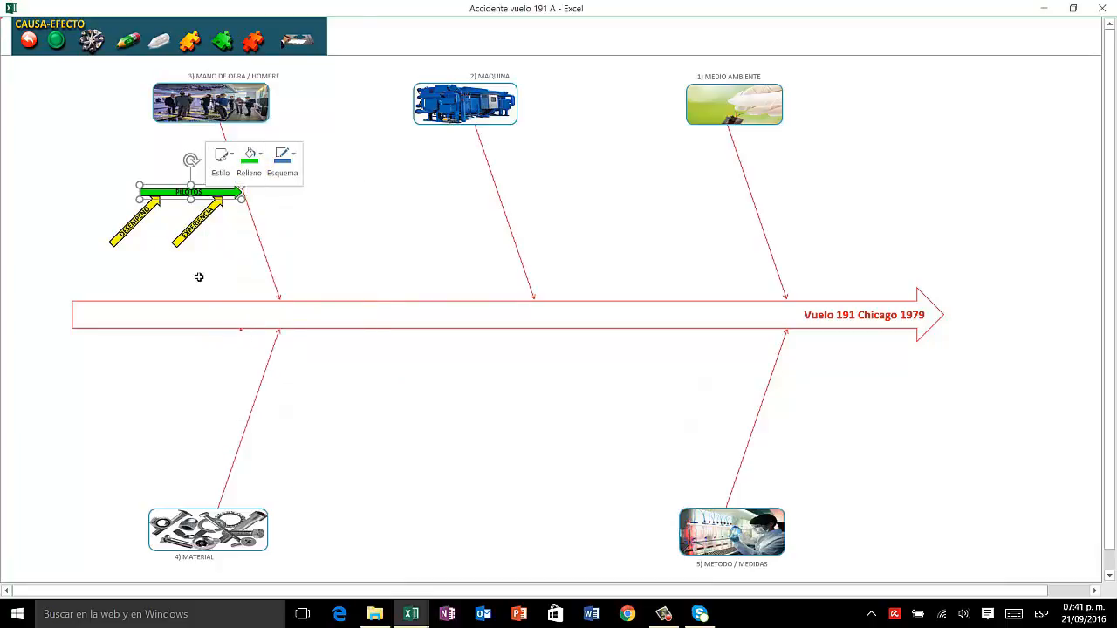
click(97, 148)
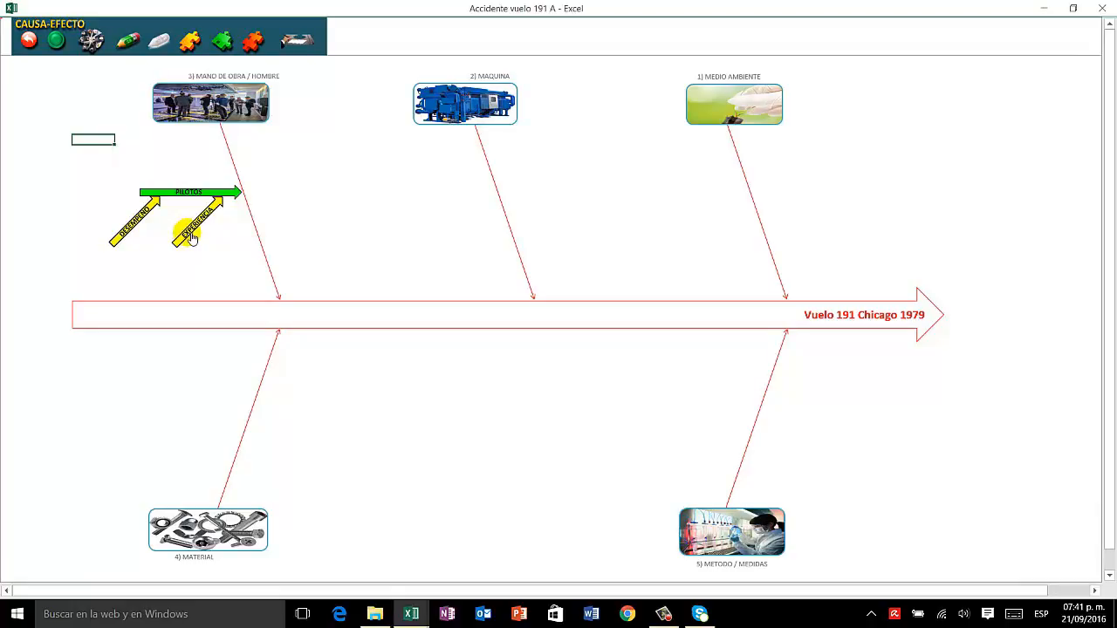
Step: Fill the DESEMPEÑO arrow with the standard red colour
right_click(139, 228)
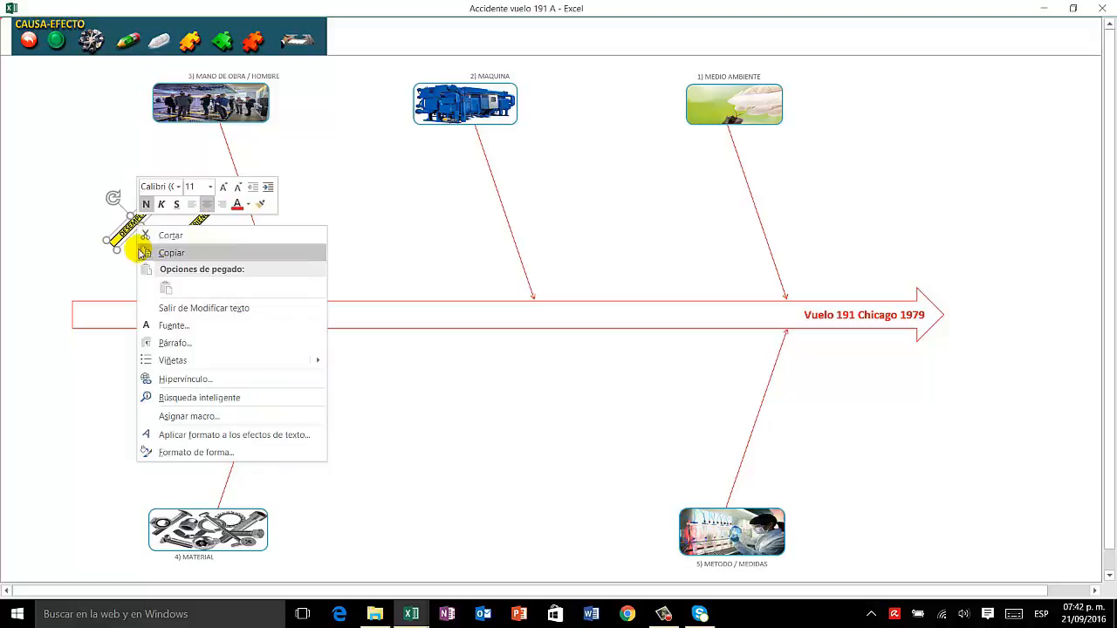
right_click(125, 237)
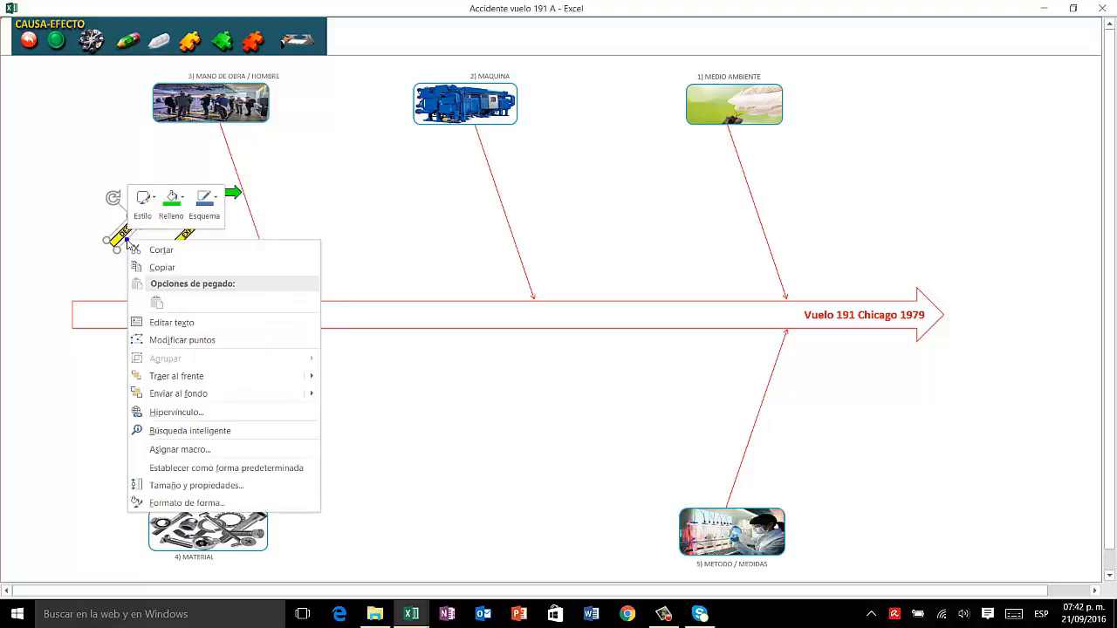
click(172, 199)
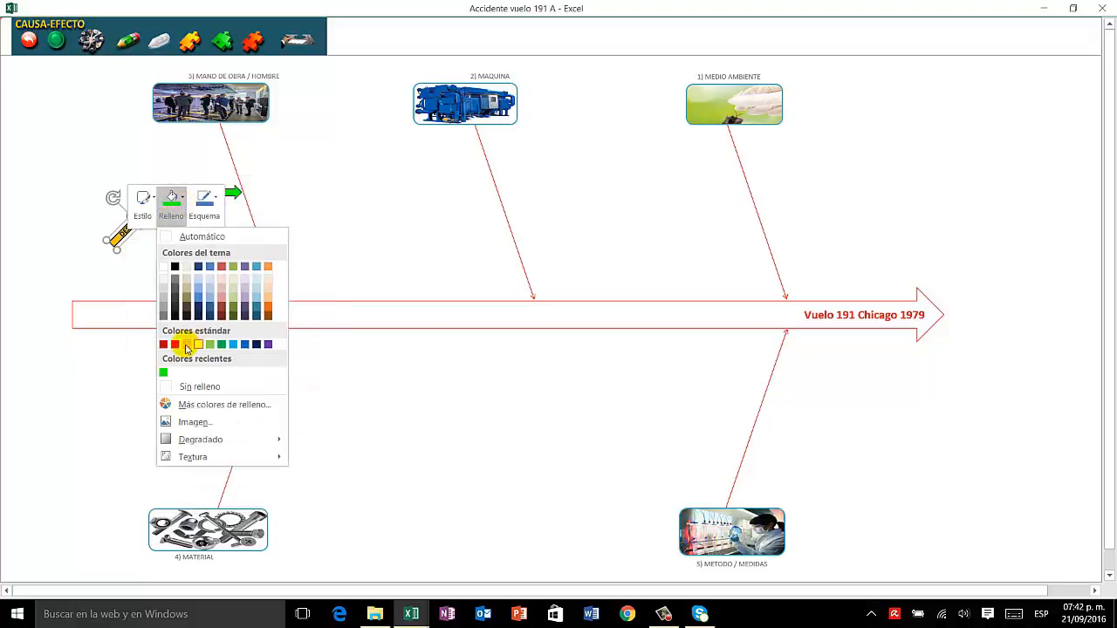
click(175, 345)
click(73, 222)
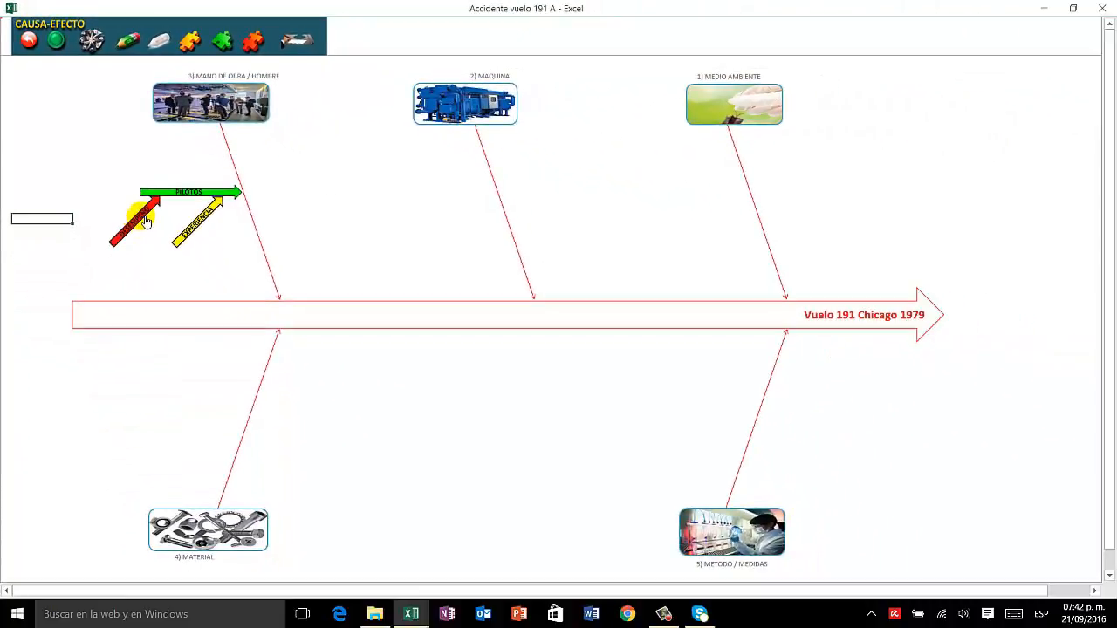
Step: Check the green list of ruled-out causes and open the red list of confirmed causes
click(230, 49)
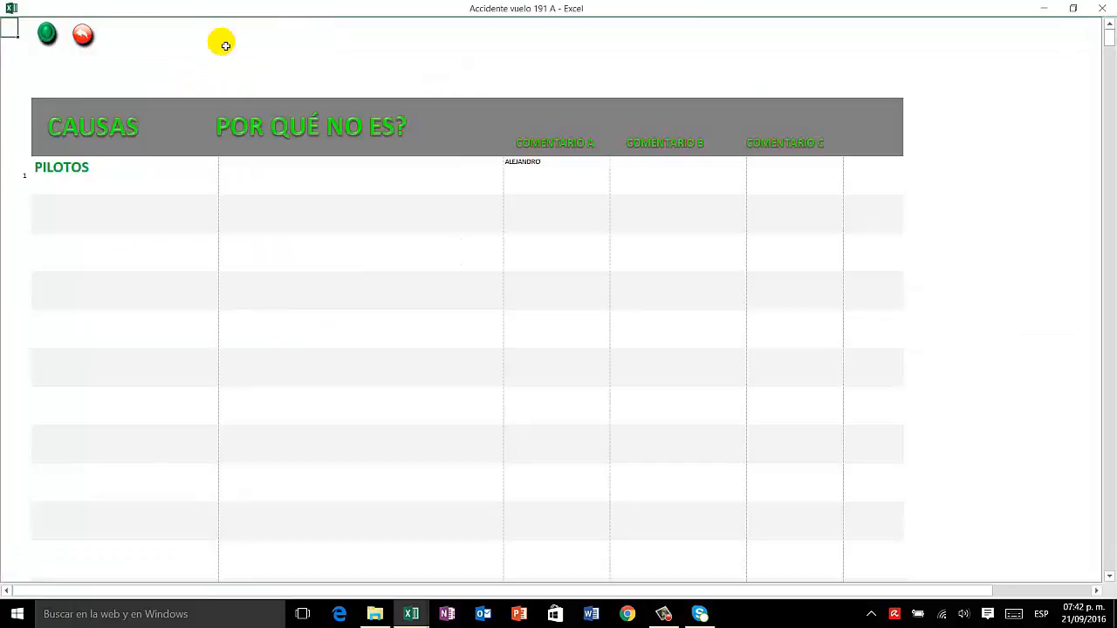
click(91, 40)
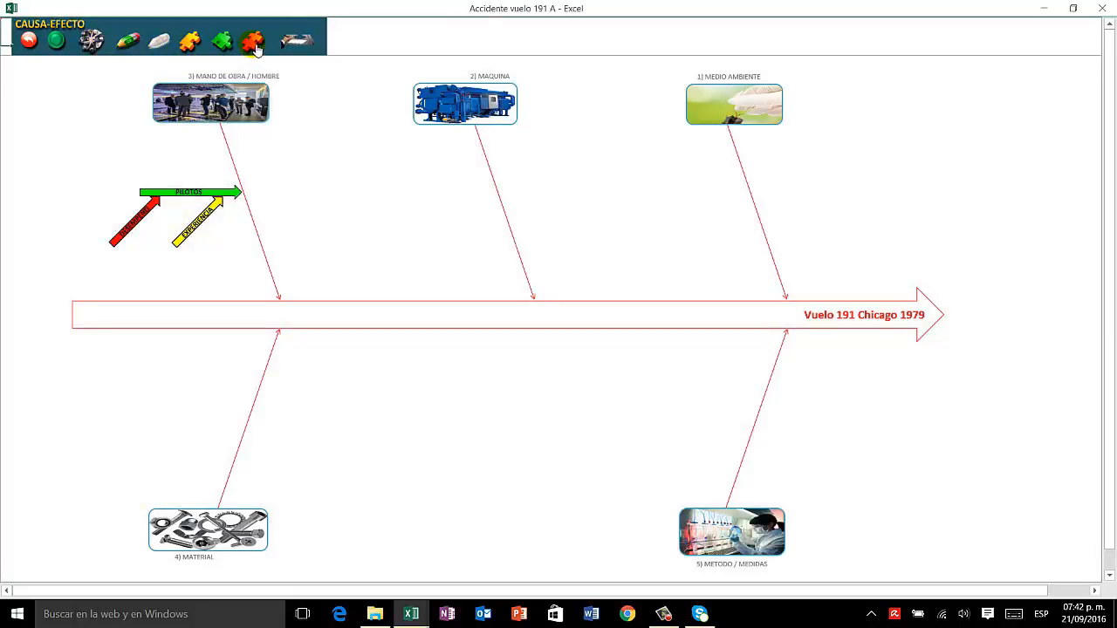
click(254, 44)
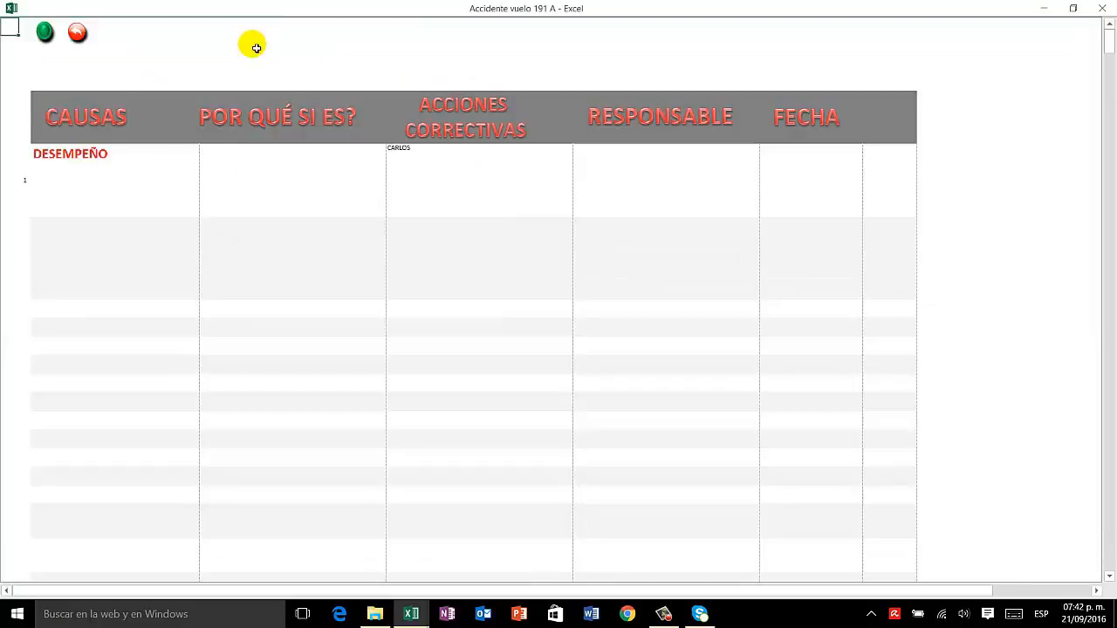
Step: Clear the name from the corrective actions cell of the DESEMPEÑO cause and go to its date cell
click(104, 161)
click(252, 172)
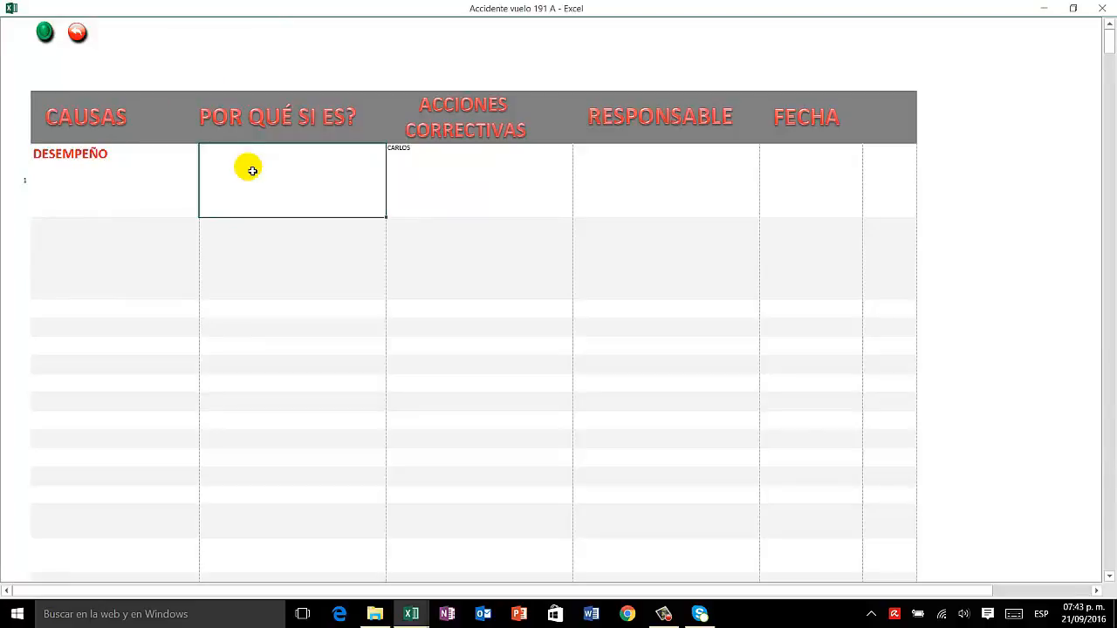
click(416, 162)
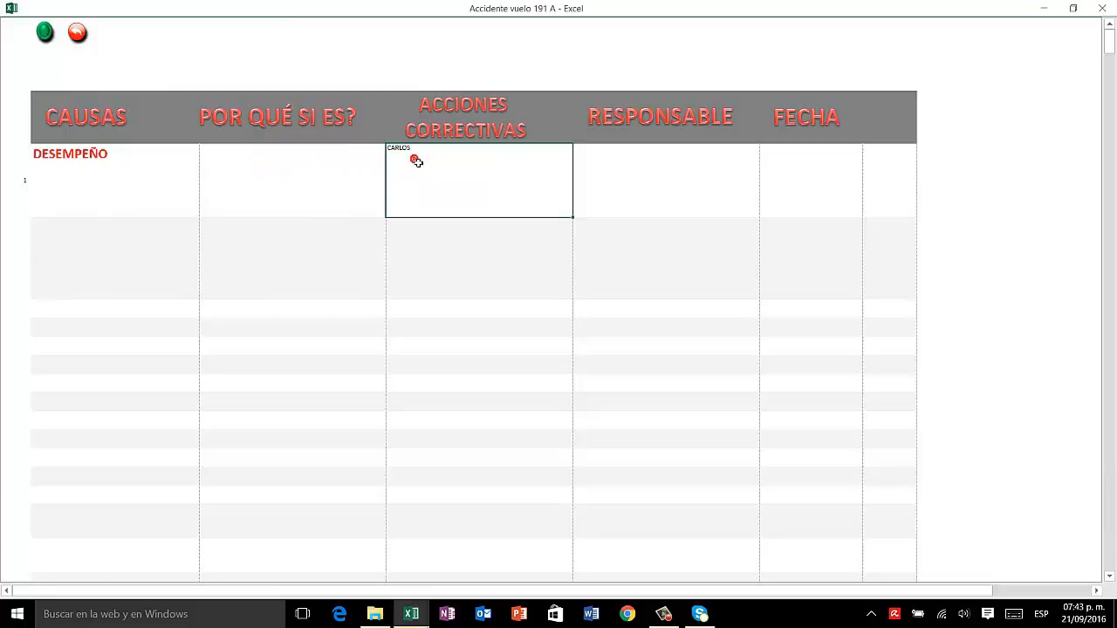
text(DAFGAAG)
key(BackSpace)
key(BackSpace)
key(BackSpace)
key(BackSpace)
key(BackSpace)
key(BackSpace)
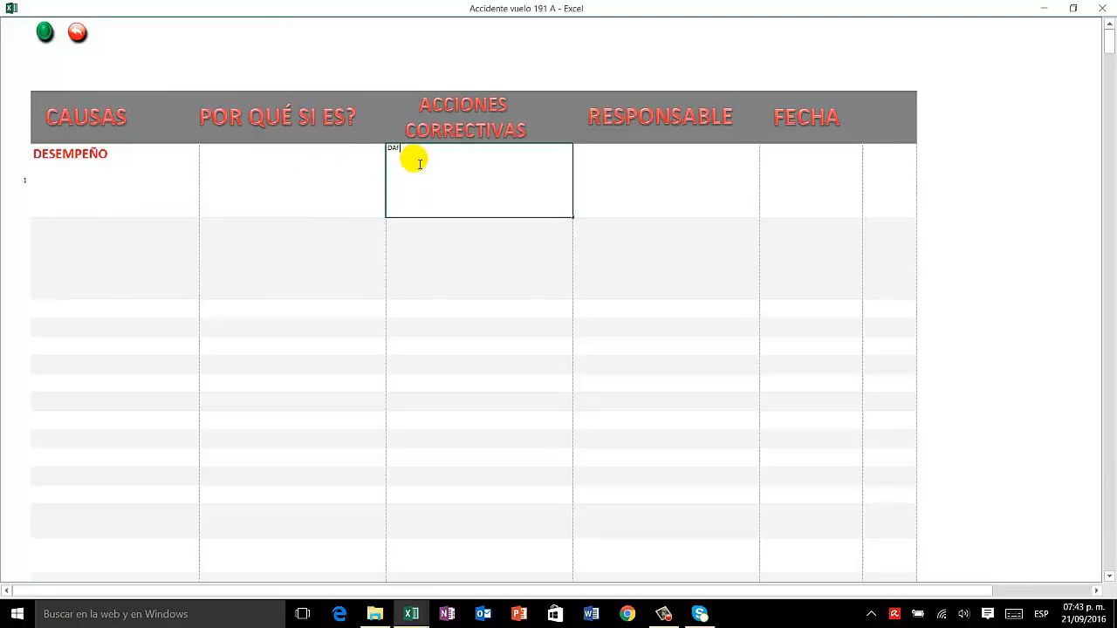
key(BackSpace)
key(Tab)
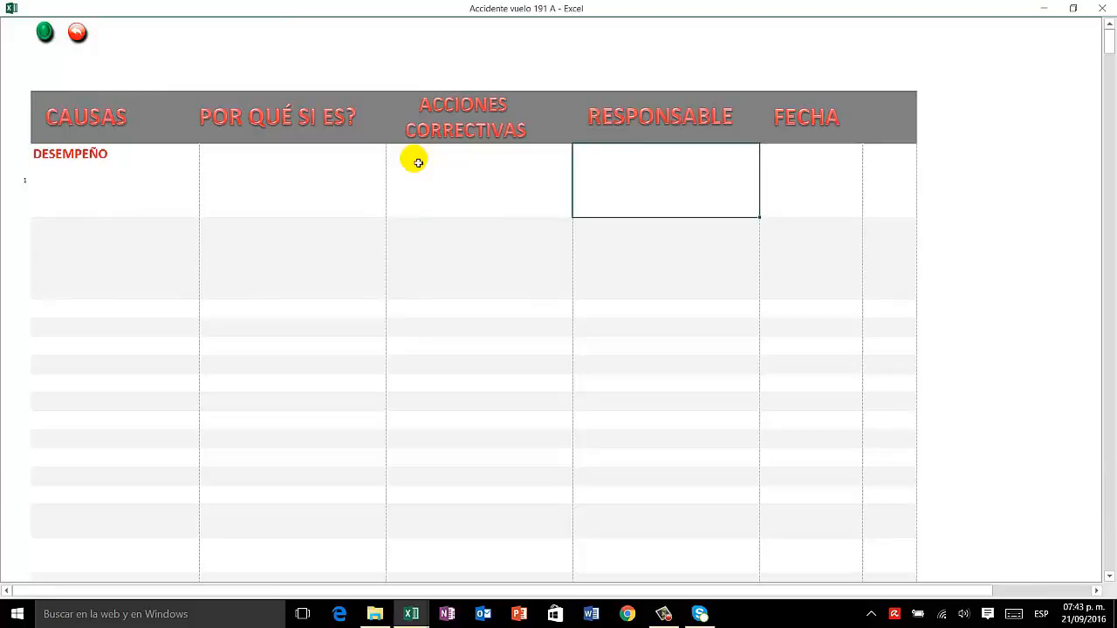
click(782, 181)
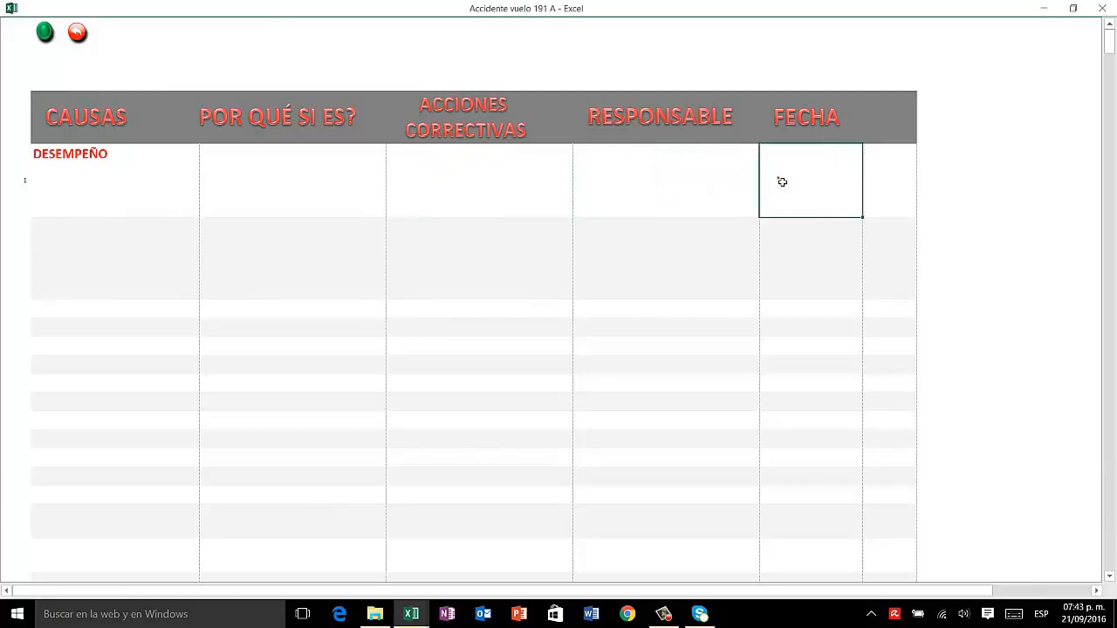
Step: Return to the cause-effect diagram and fill the EXPERIENCIA arrow with the recently used green
click(77, 35)
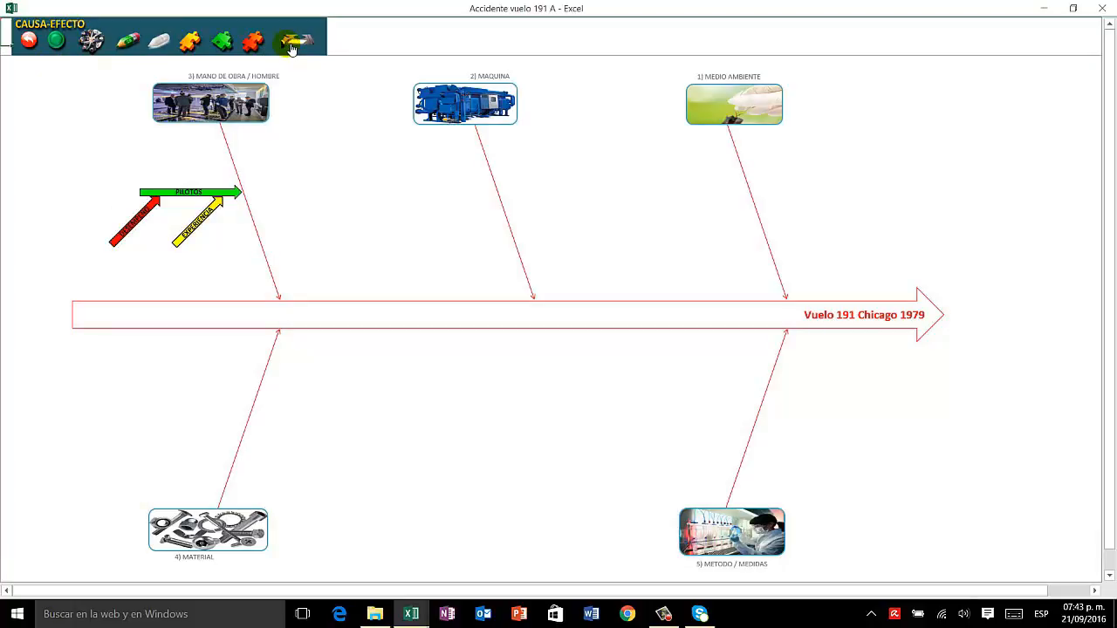
click(200, 230)
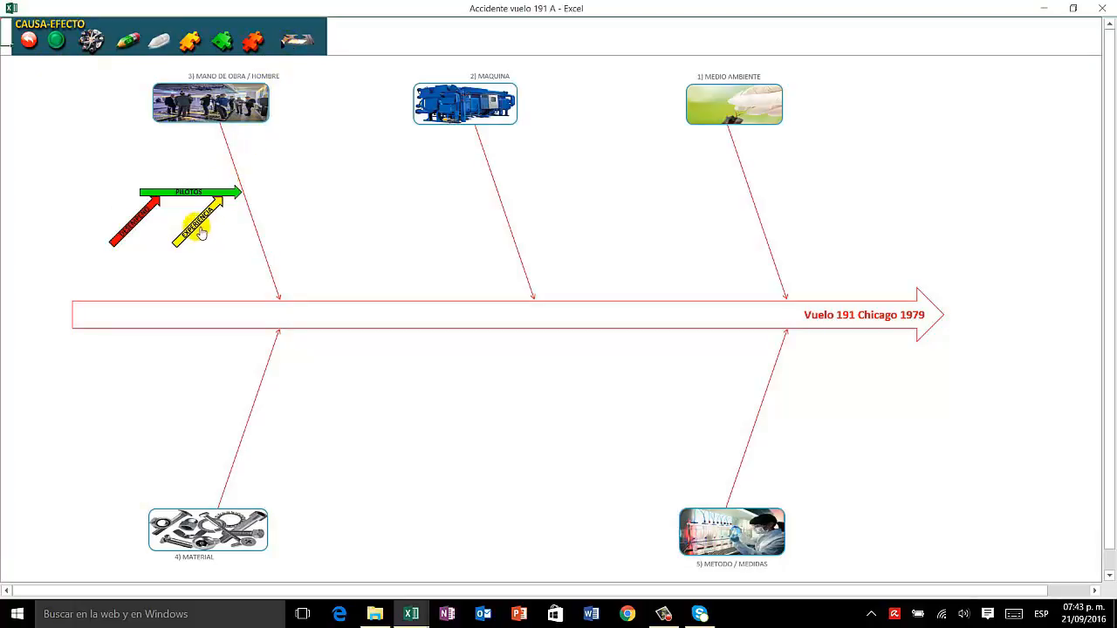
right_click(403, 463)
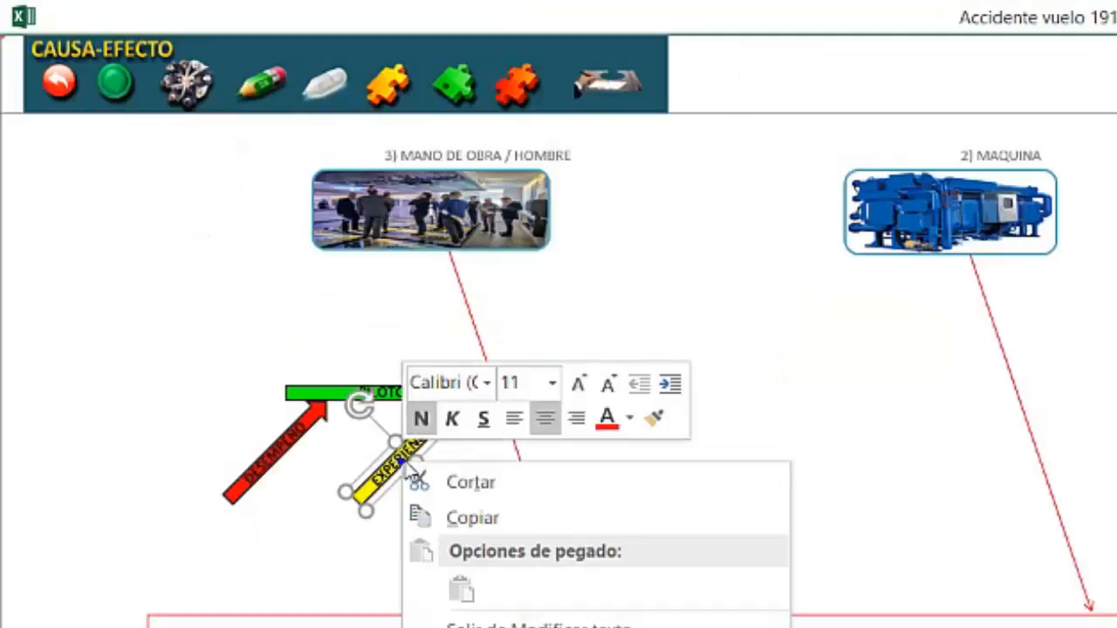
click(388, 505)
right_click(384, 497)
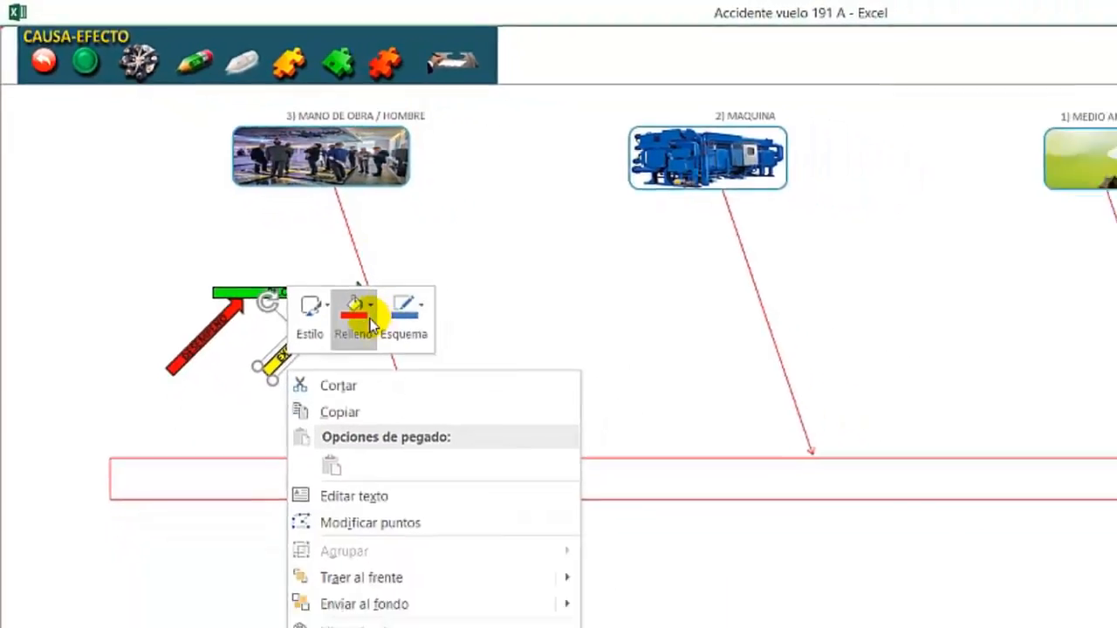
click(371, 321)
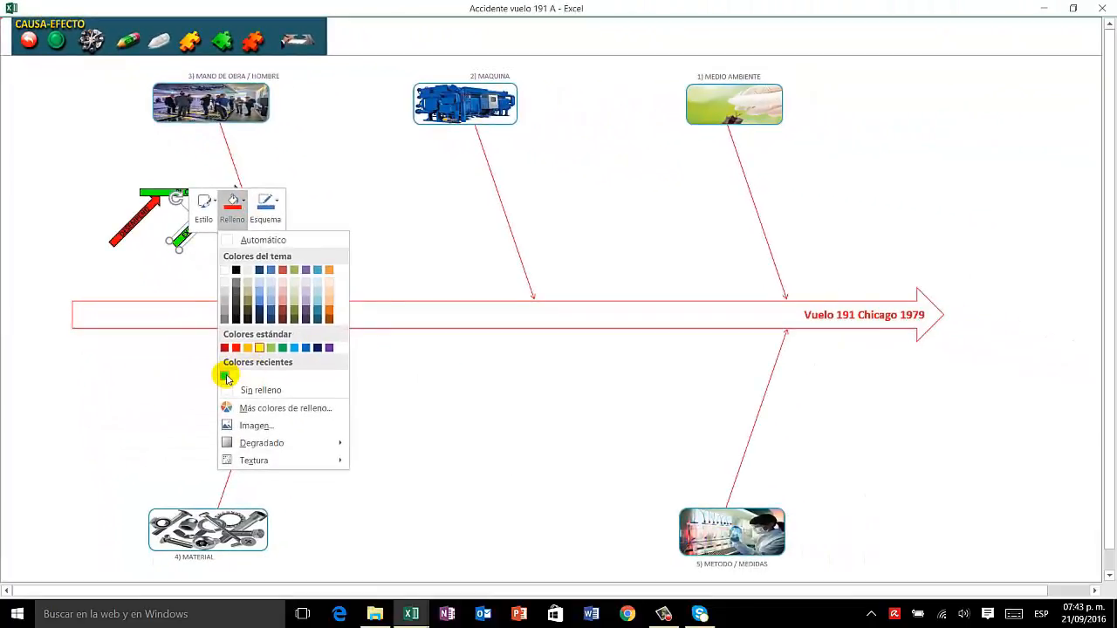
click(342, 567)
key(Escape)
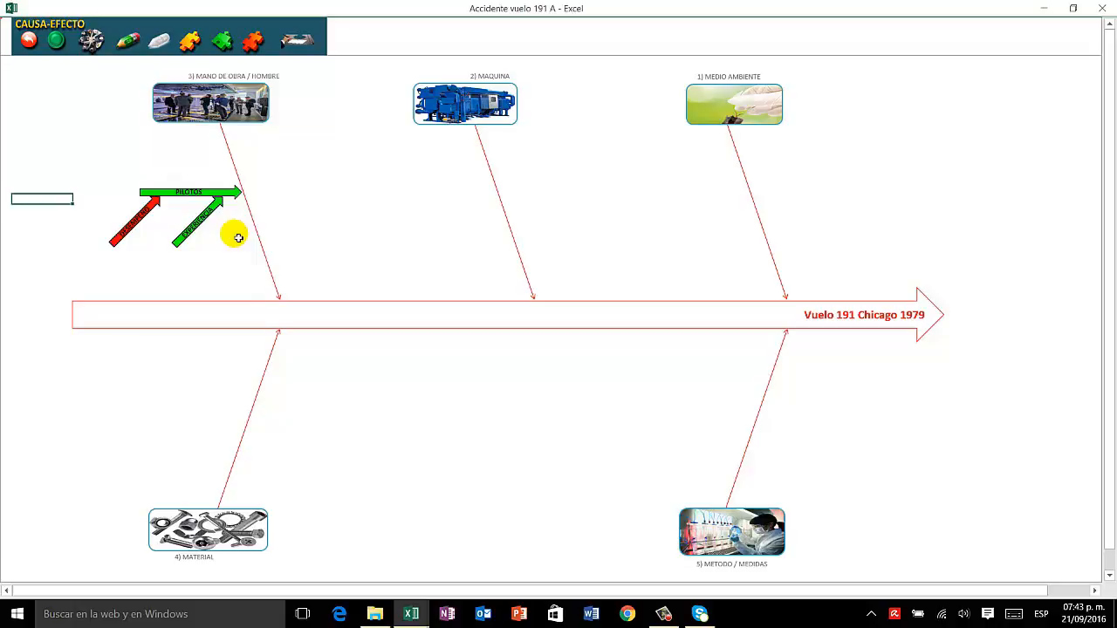
Step: Open the summary sheet, follow the DESEMPEÑO root cause link to its evidence sheet, and return to the diagram
click(297, 39)
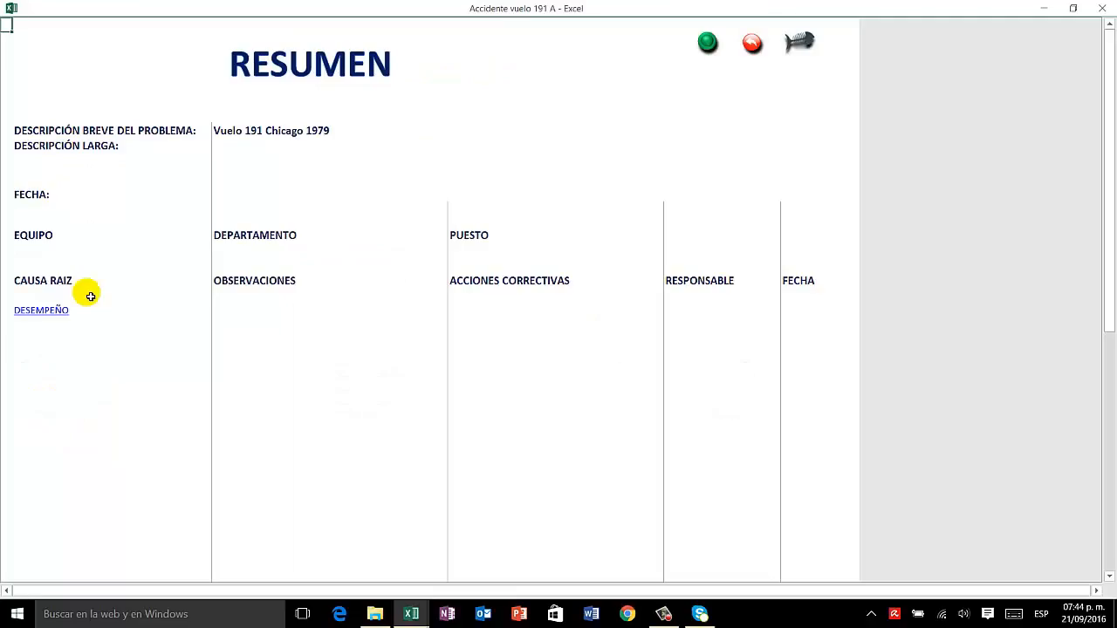
click(48, 316)
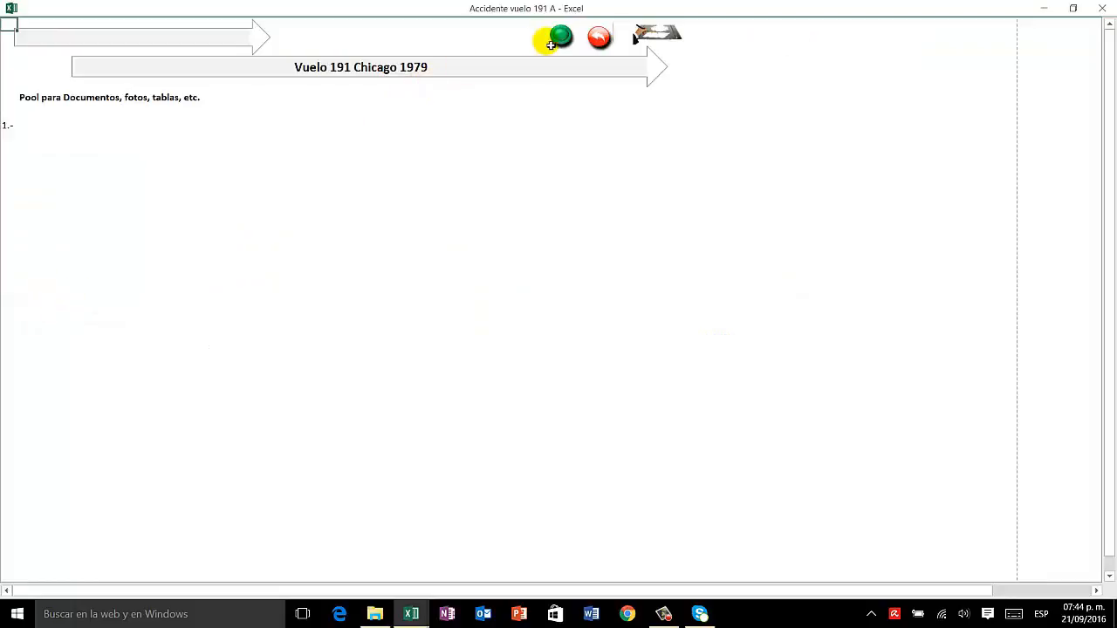
click(600, 39)
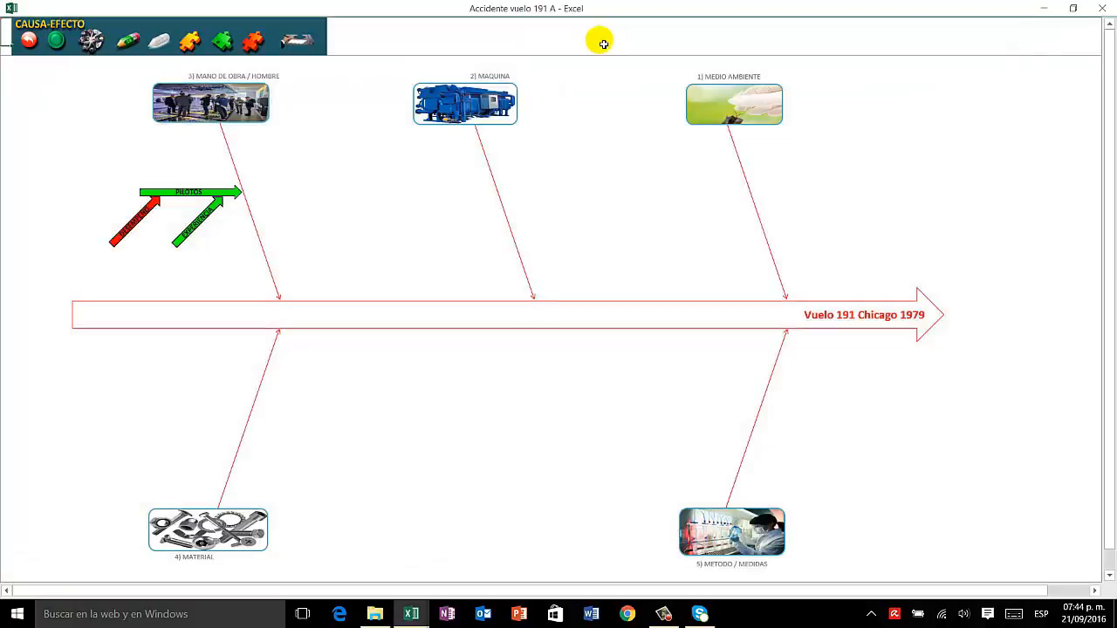
click(85, 171)
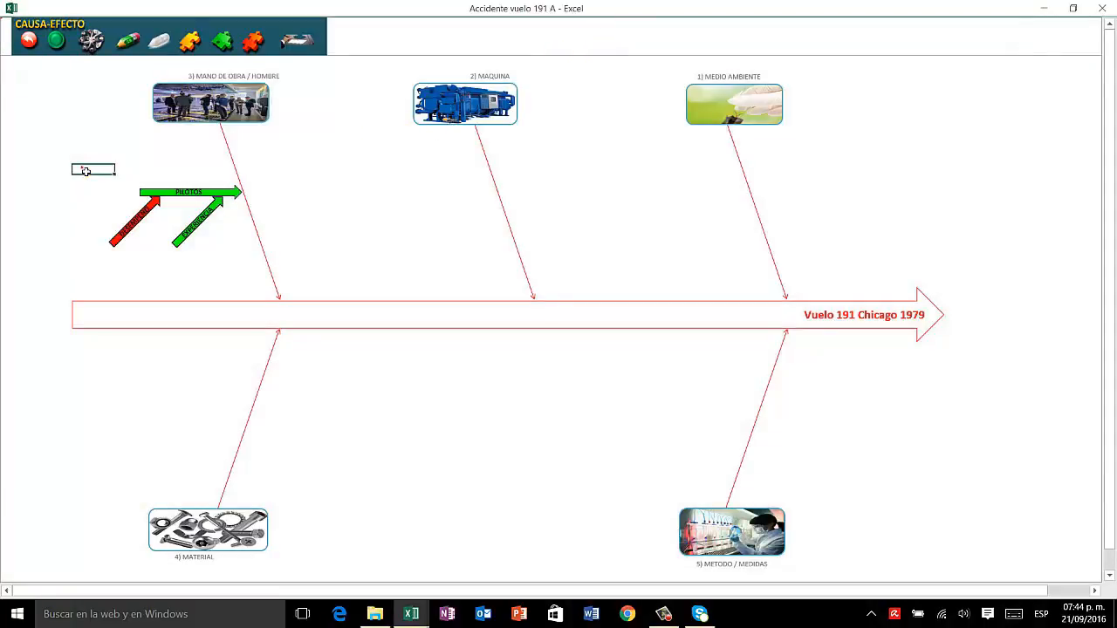
click(86, 171)
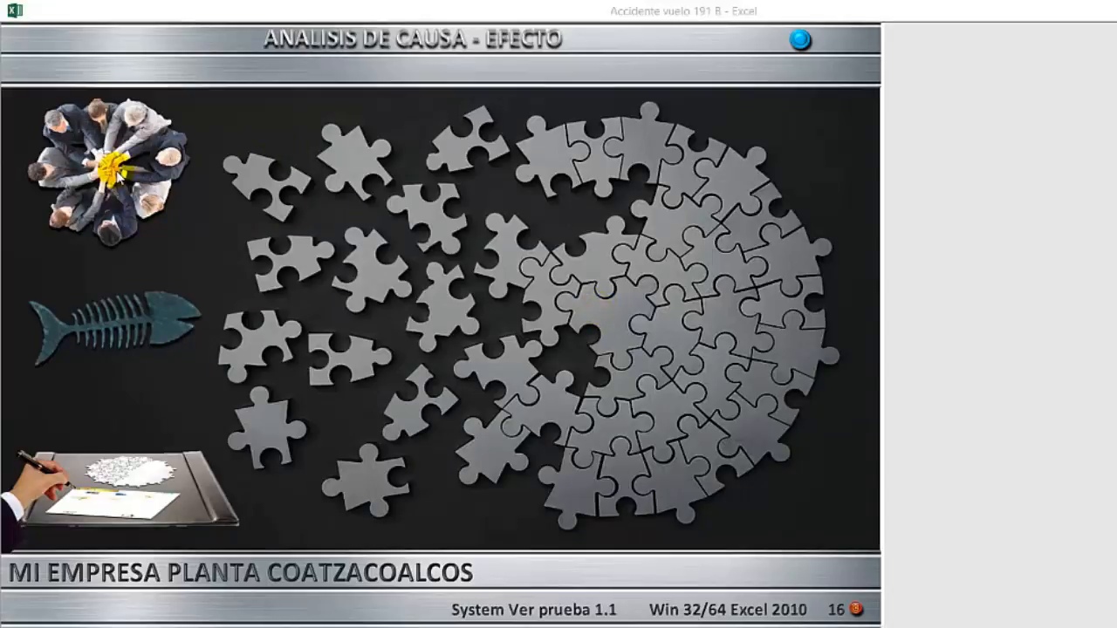
Step: In the Accidente vuelo 191 B workbook, review the problem description and team sheet and open the cause-effect diagram
click(122, 177)
click(122, 177)
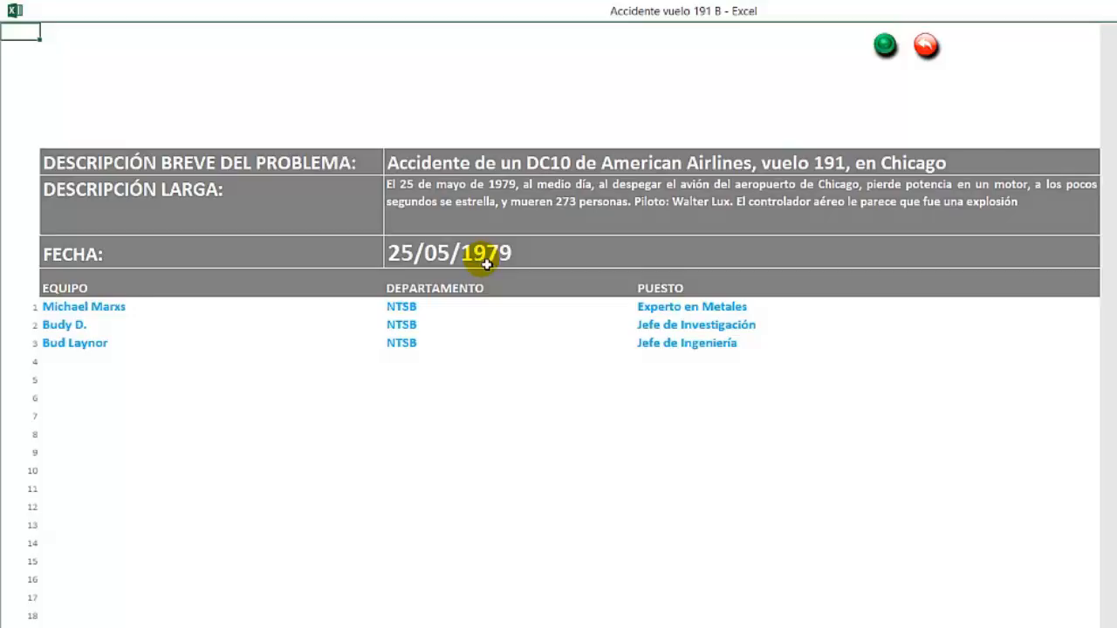
click(926, 46)
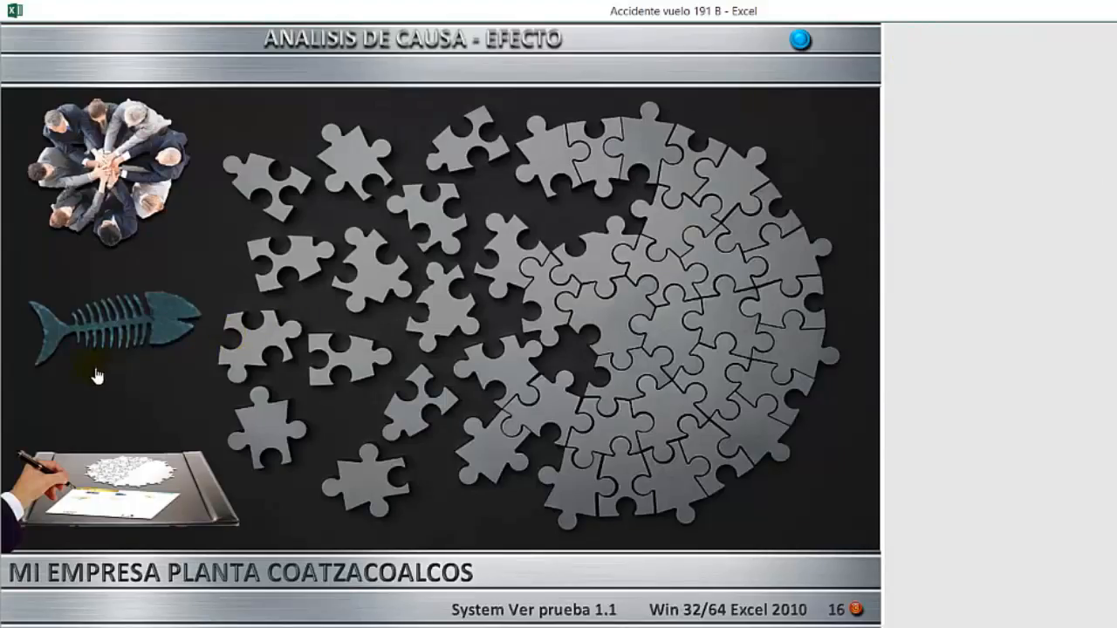
click(123, 323)
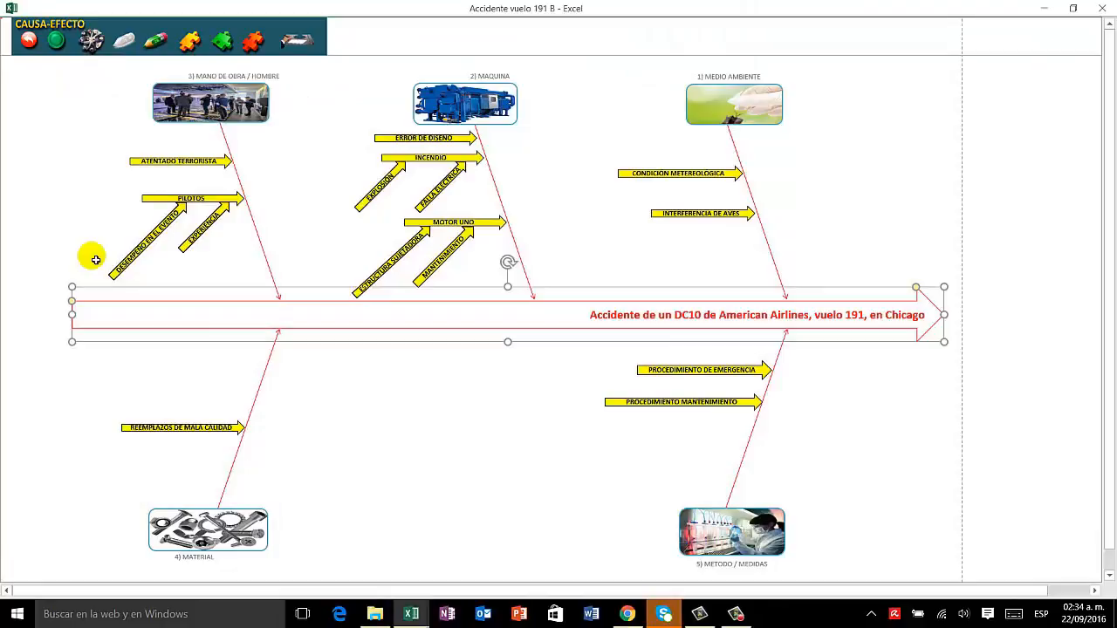
click(95, 259)
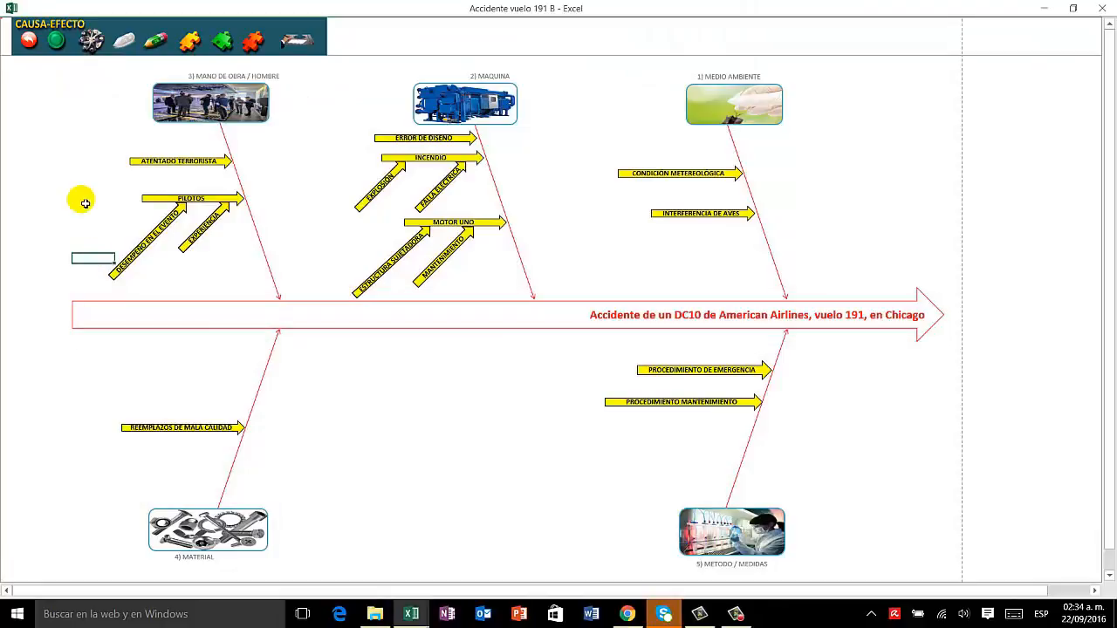
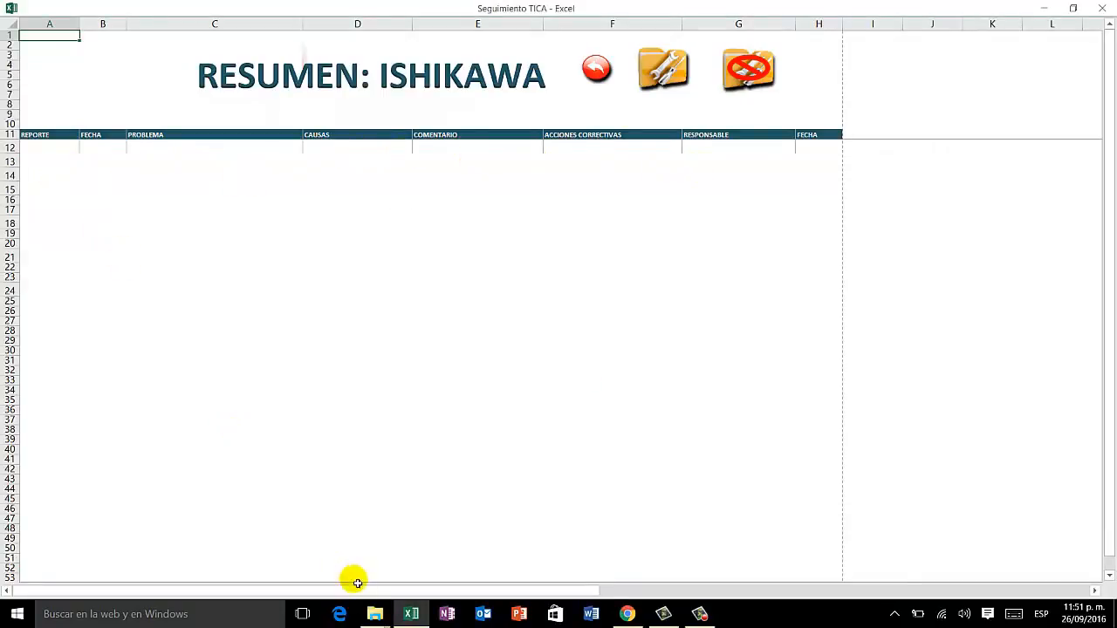
Step: In File Explorer, copy the Accidente vuelo 191 1 workbook from Nueva carpeta into the parent Ishikawa folder
mouse_move(377, 617)
click(301, 532)
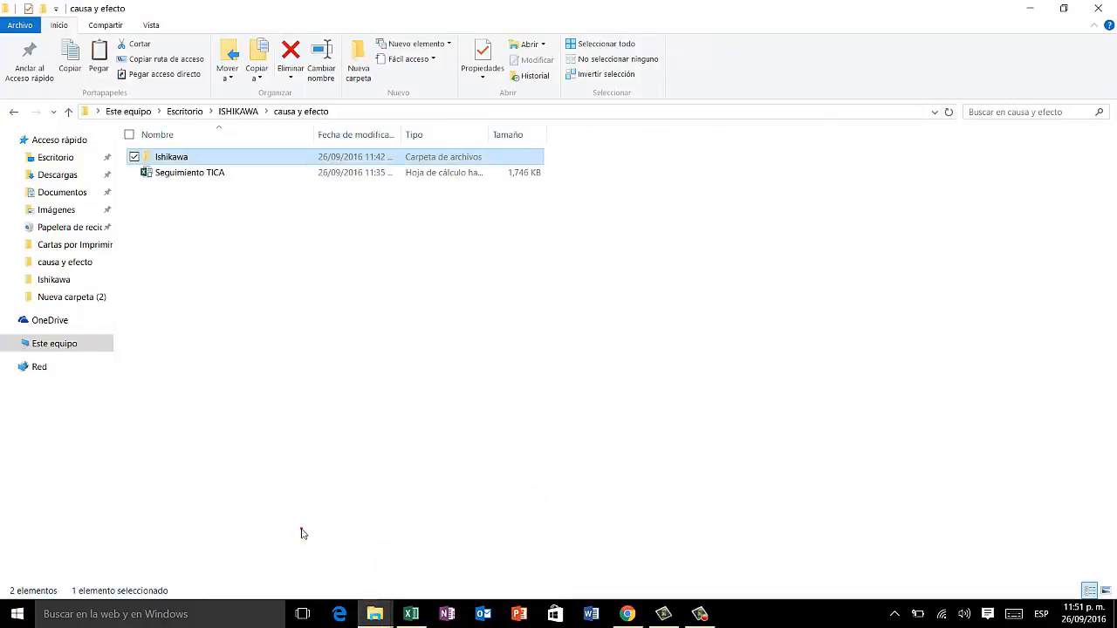
double_click(170, 159)
double_click(168, 159)
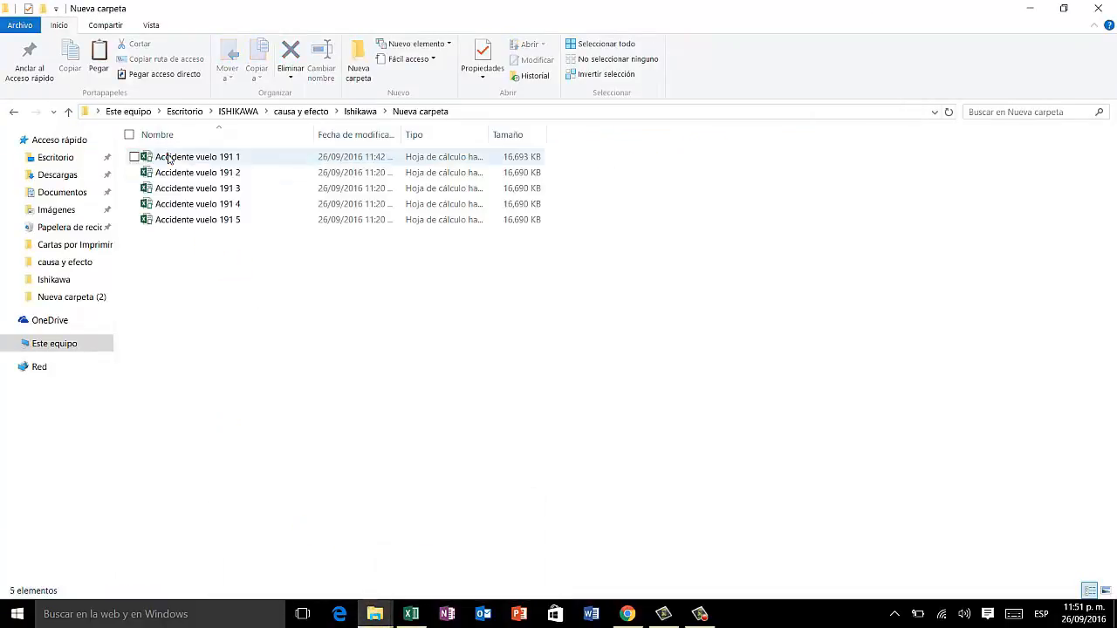
click(169, 159)
right_click(169, 159)
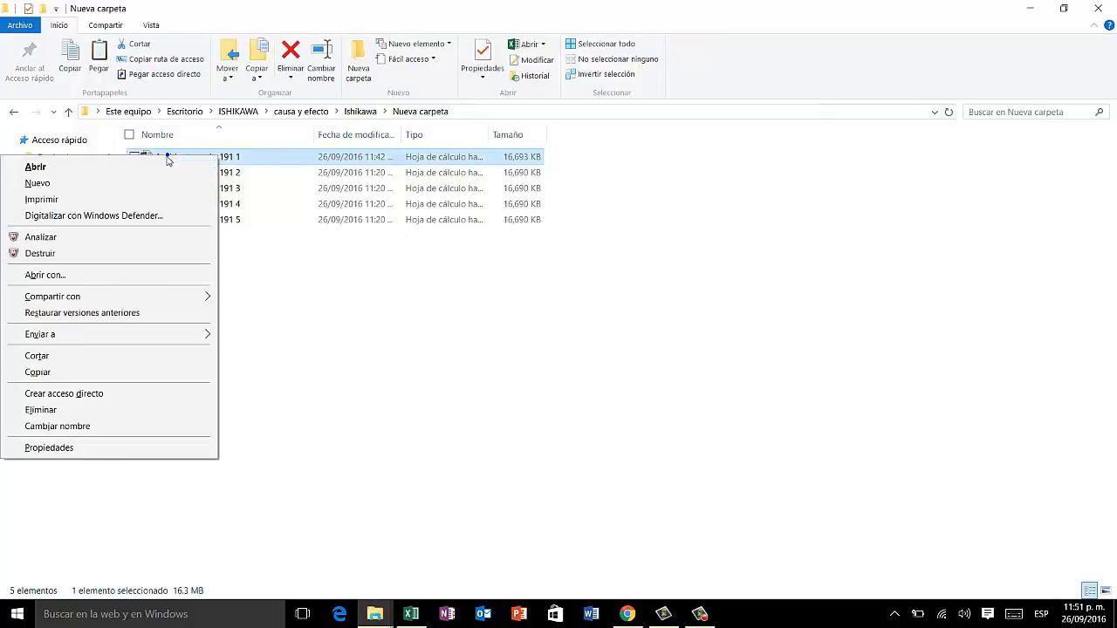
click(101, 373)
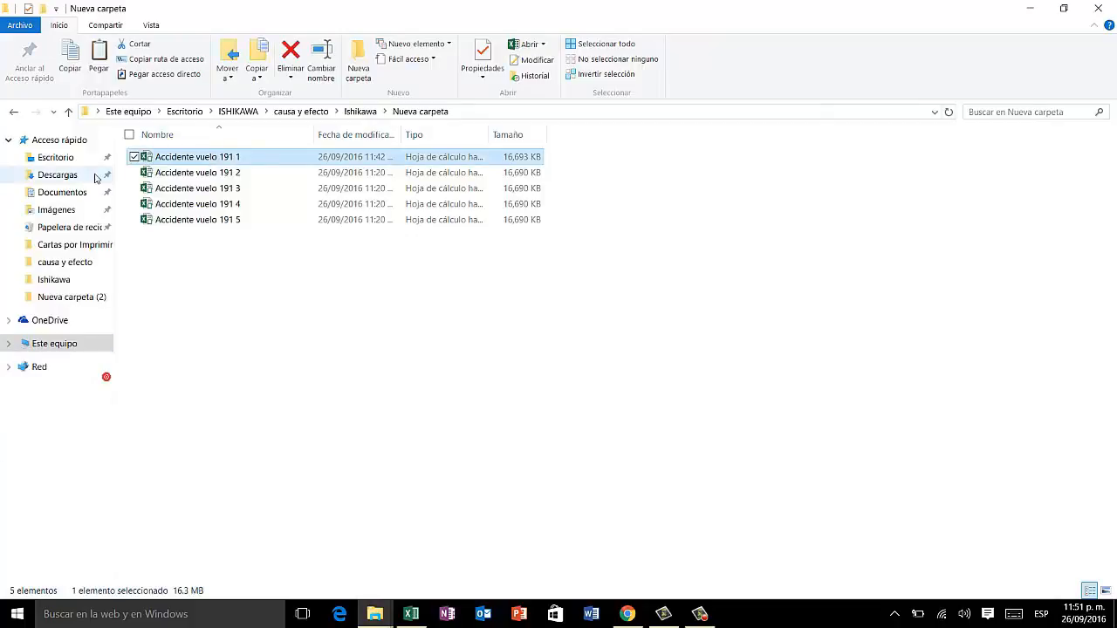
click(68, 112)
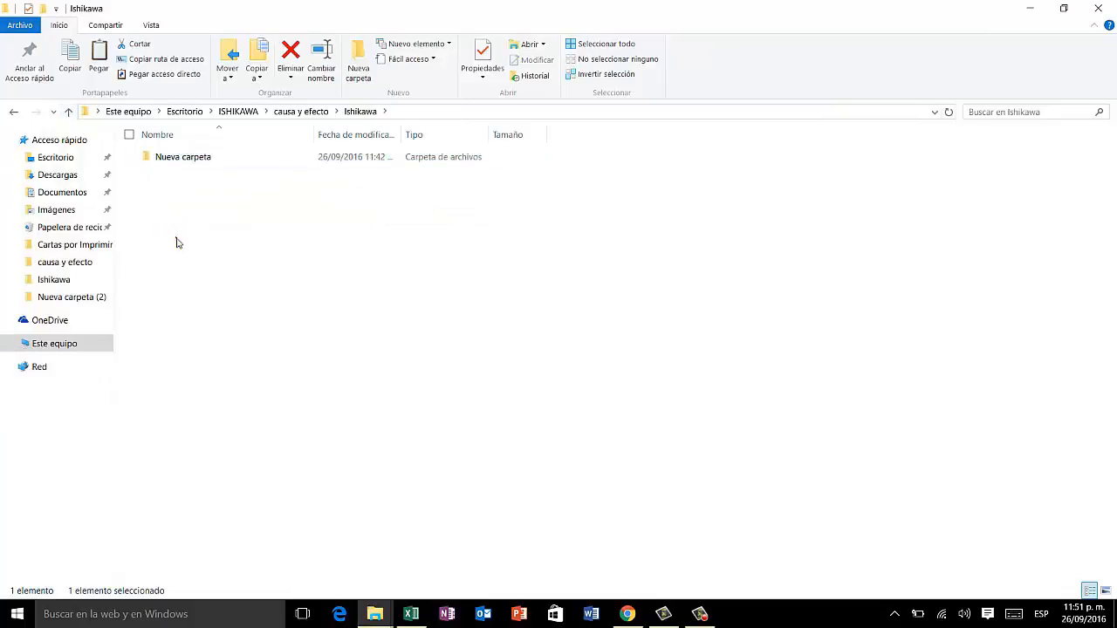
right_click(177, 239)
click(166, 342)
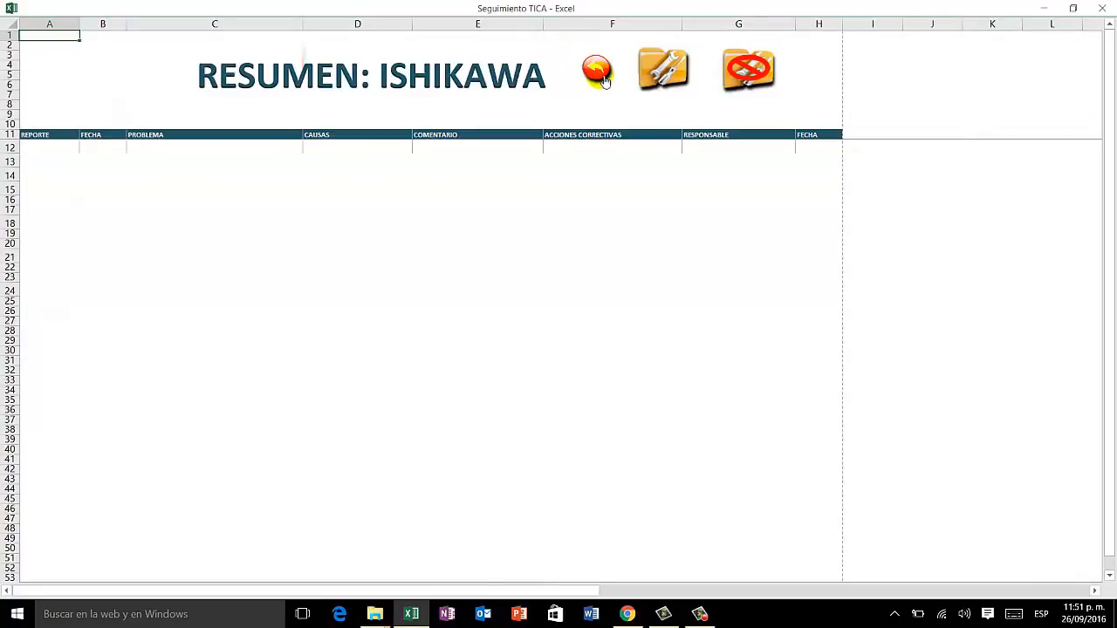
Step: Back in the Seguimiento TICA workbook, reopen the Ishikawa summary from the main menu and agree to explore and update its files
click(599, 73)
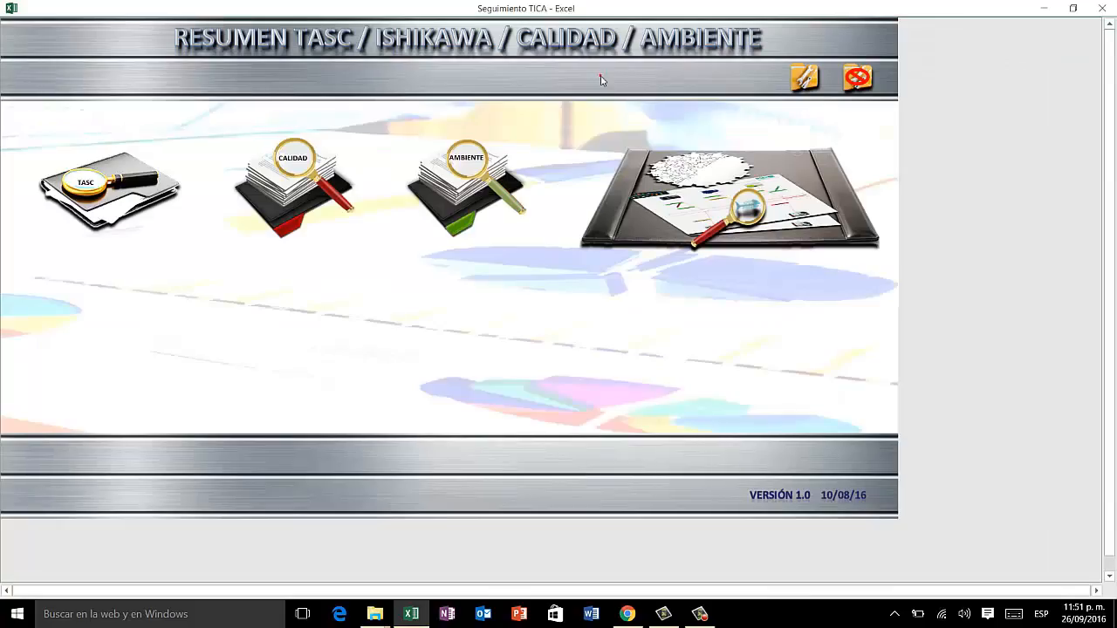
click(716, 210)
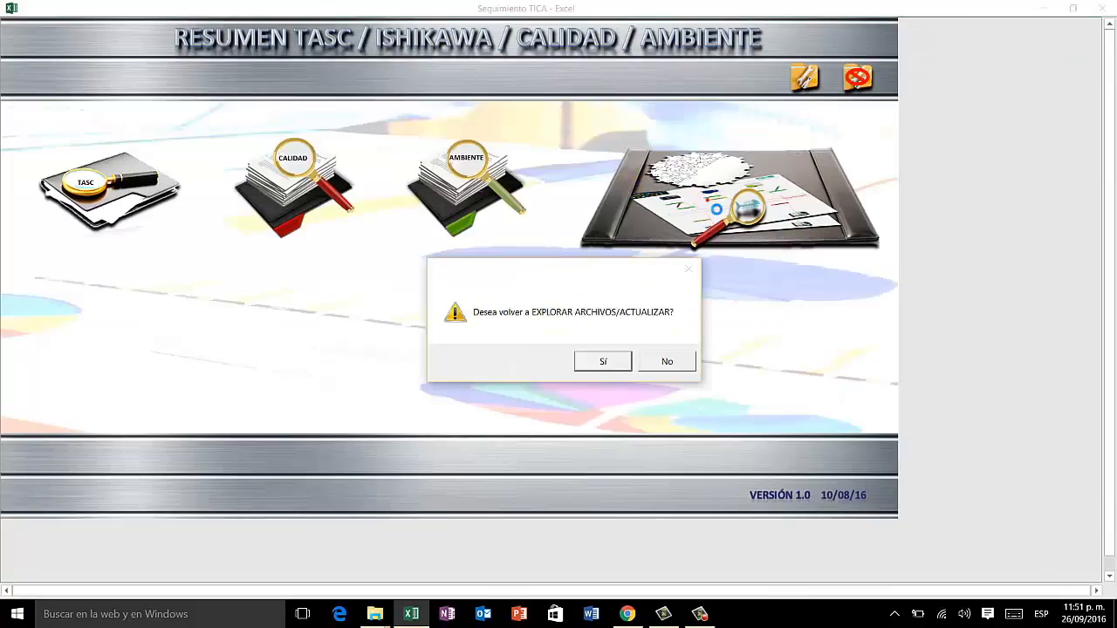
click(620, 366)
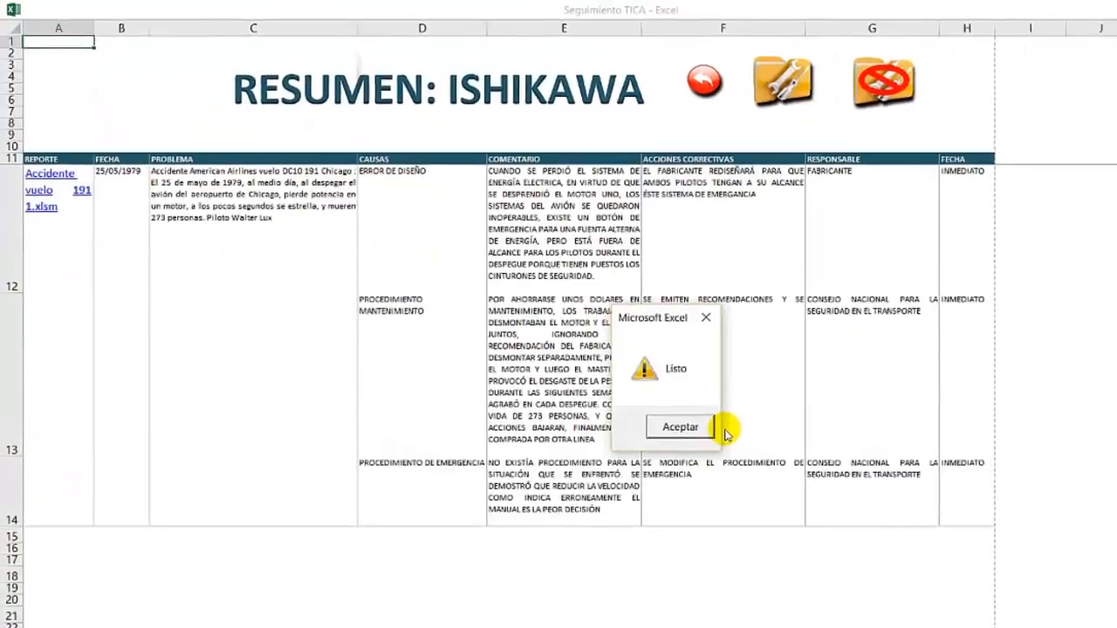
click(768, 478)
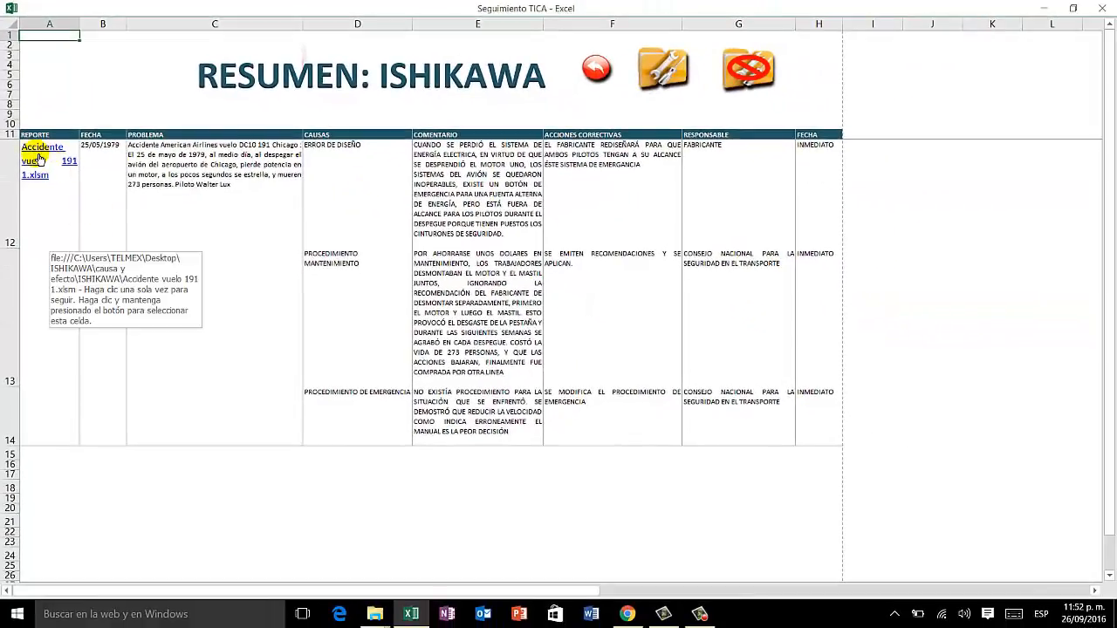
Step: Open the linked Accidente vuelo 191 1 report with its content enabled, review its RESUMEN sheet, and close that workbook
click(40, 158)
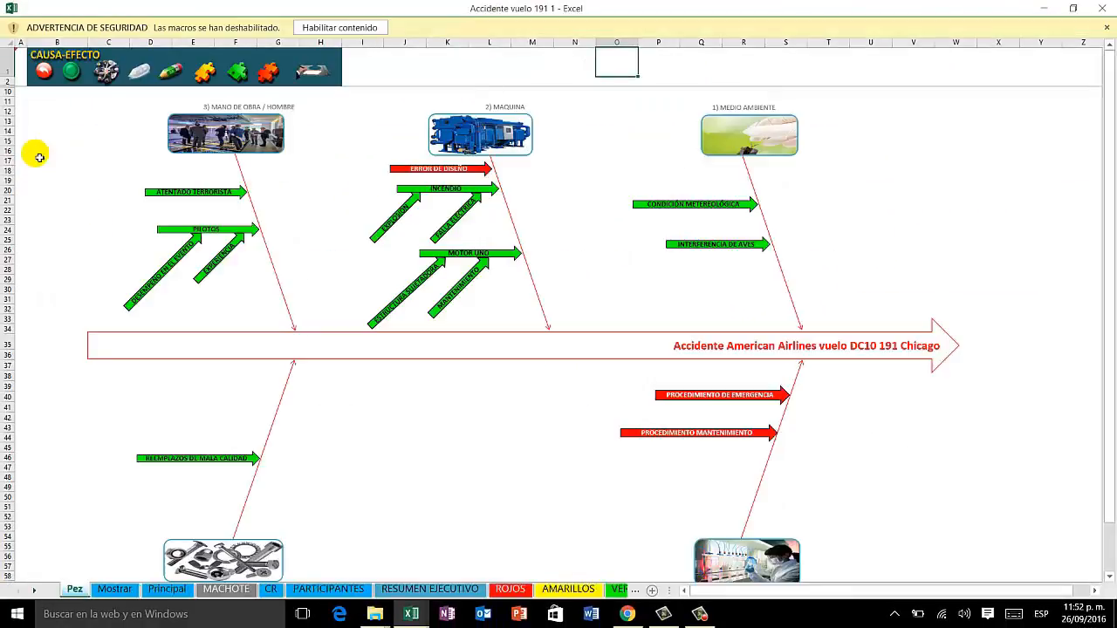
click(334, 30)
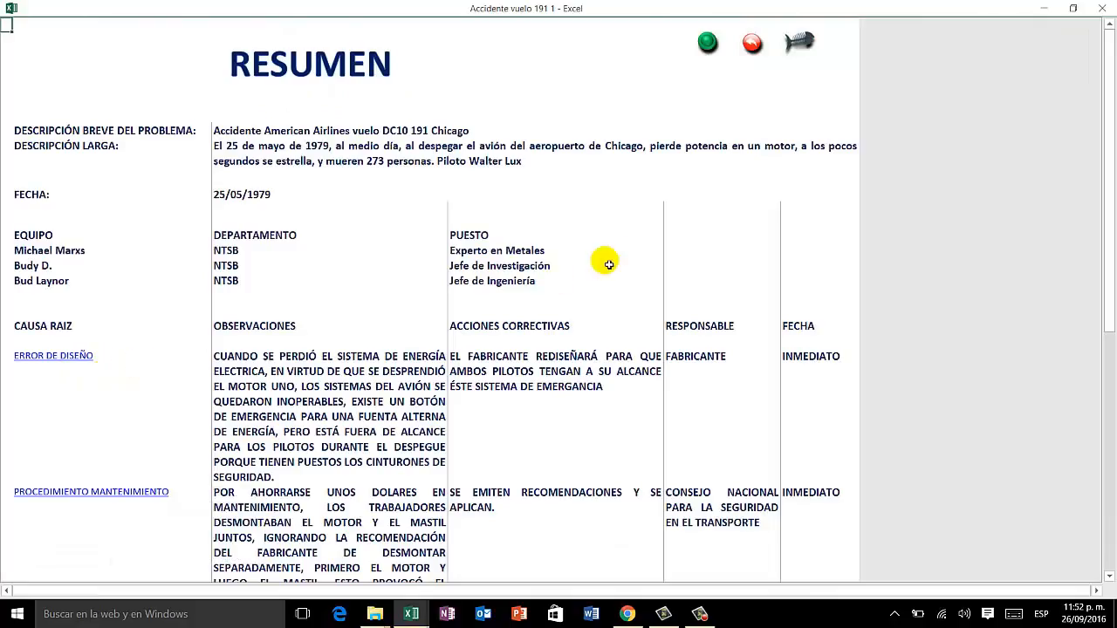
mouse_move(1102, 294)
mouse_down()
mouse_move(1105, 462)
mouse_move(1110, 278)
mouse_up()
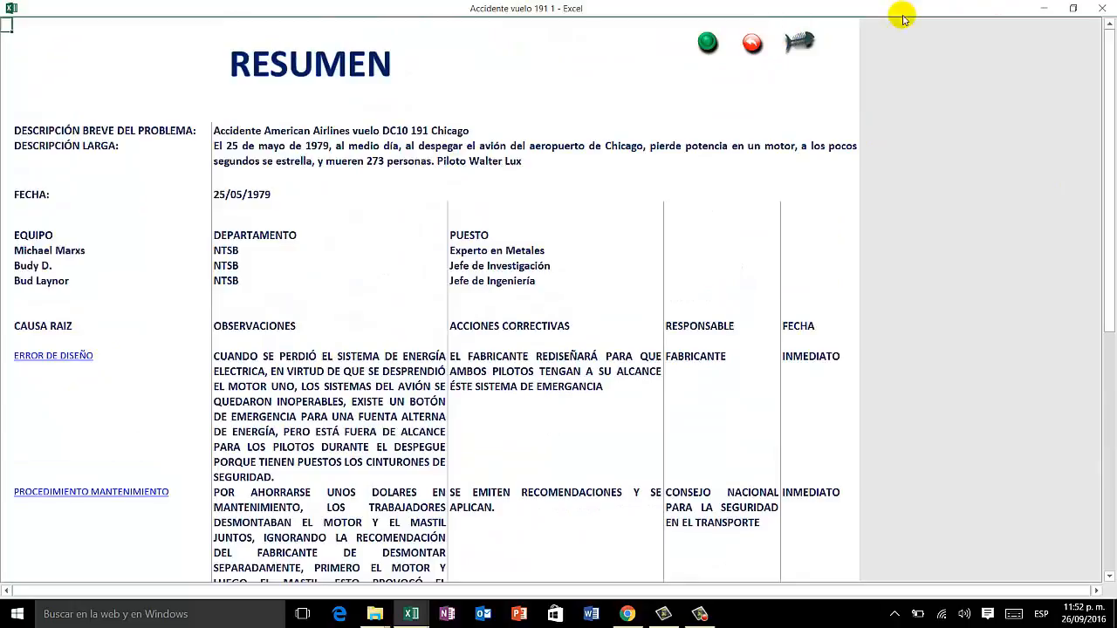
click(754, 47)
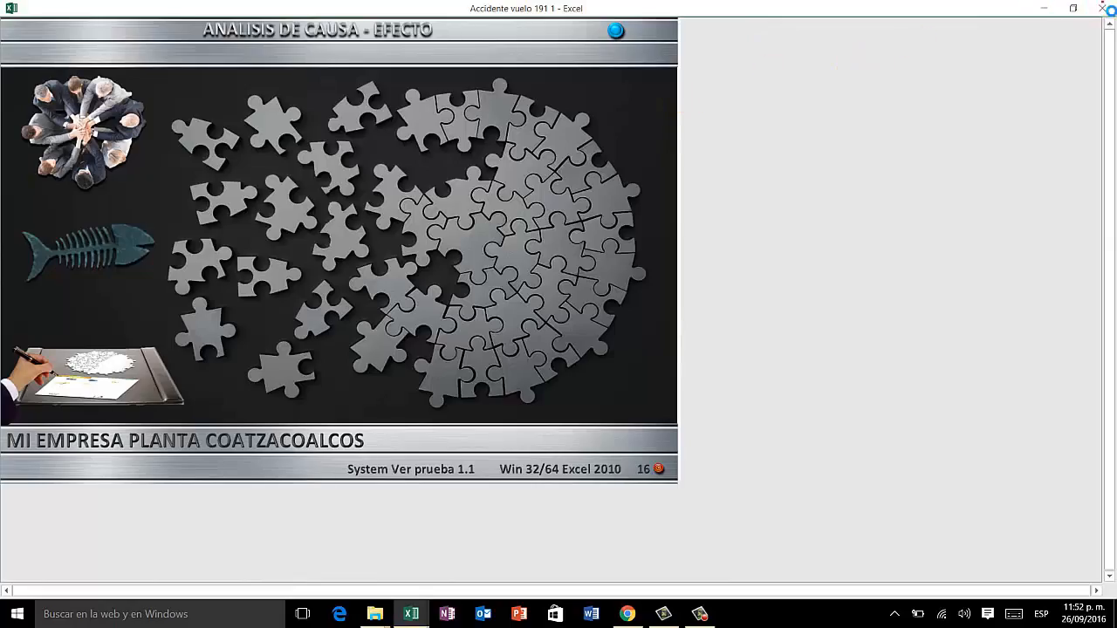
click(1105, 8)
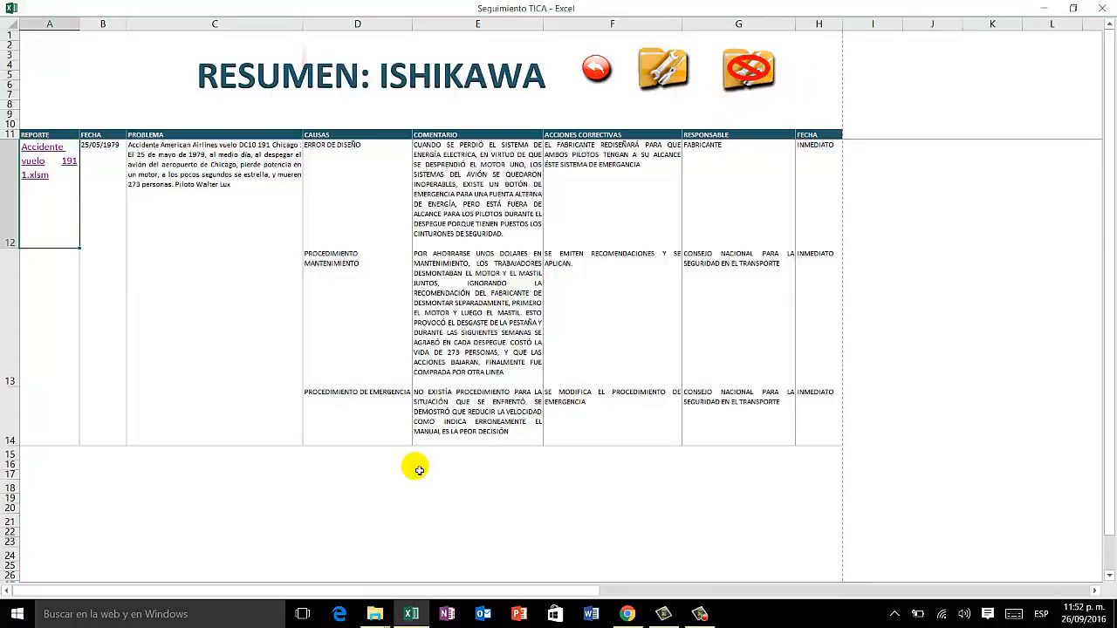
Step: In File Explorer, copy the Accidente vuelo 191 2 workbook from Nueva carpeta into the Ishikawa folder and go up to causa y efecto
mouse_move(375, 615)
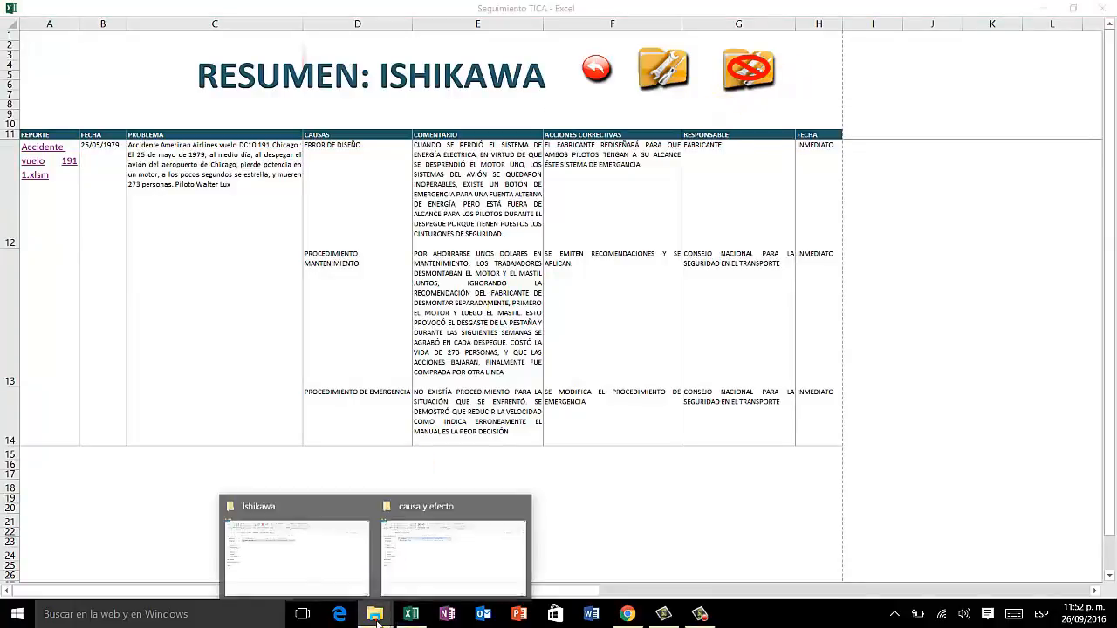
click(318, 568)
double_click(186, 157)
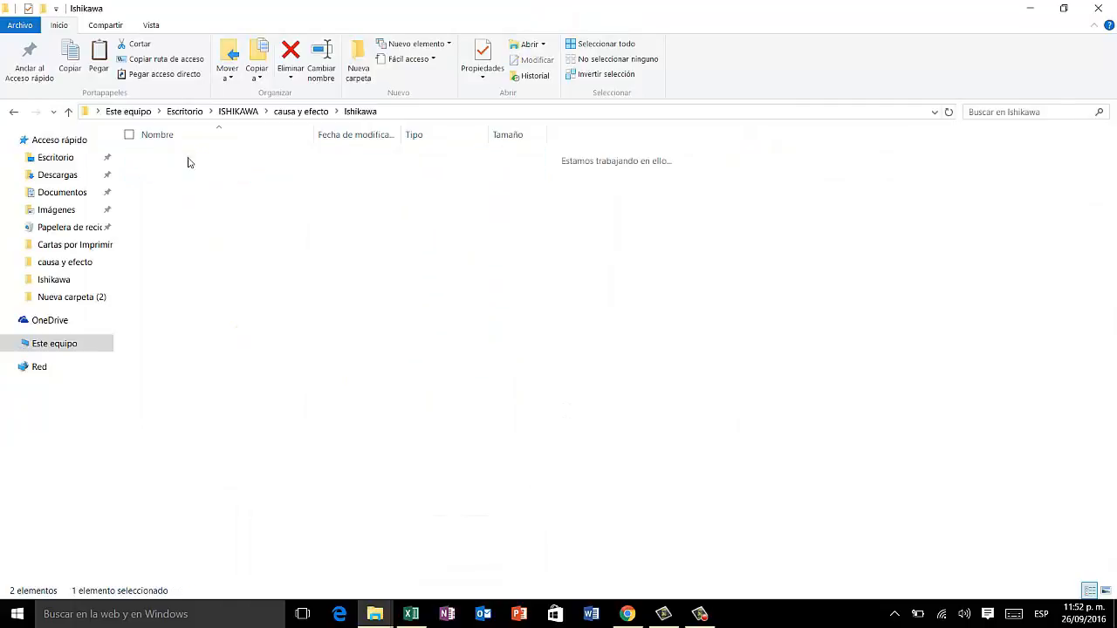
click(188, 175)
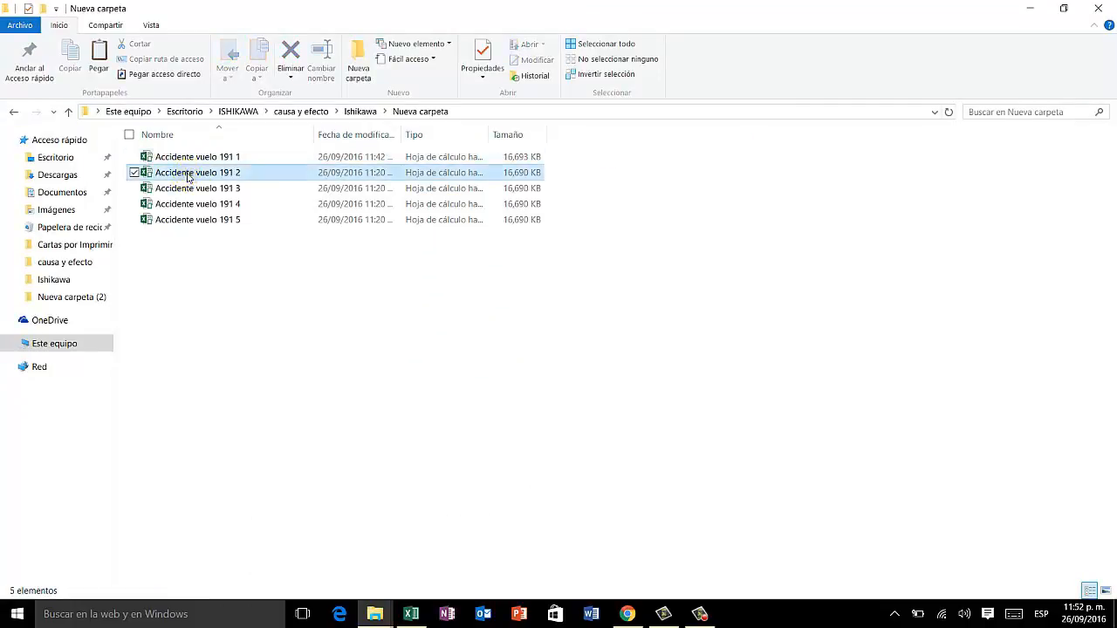
right_click(188, 177)
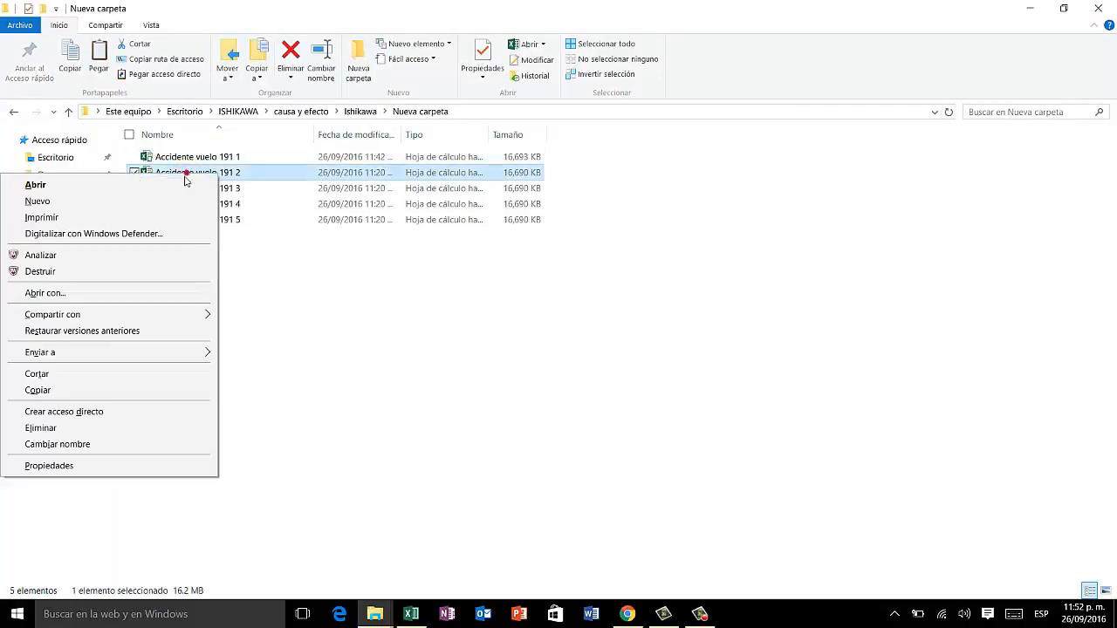
click(96, 399)
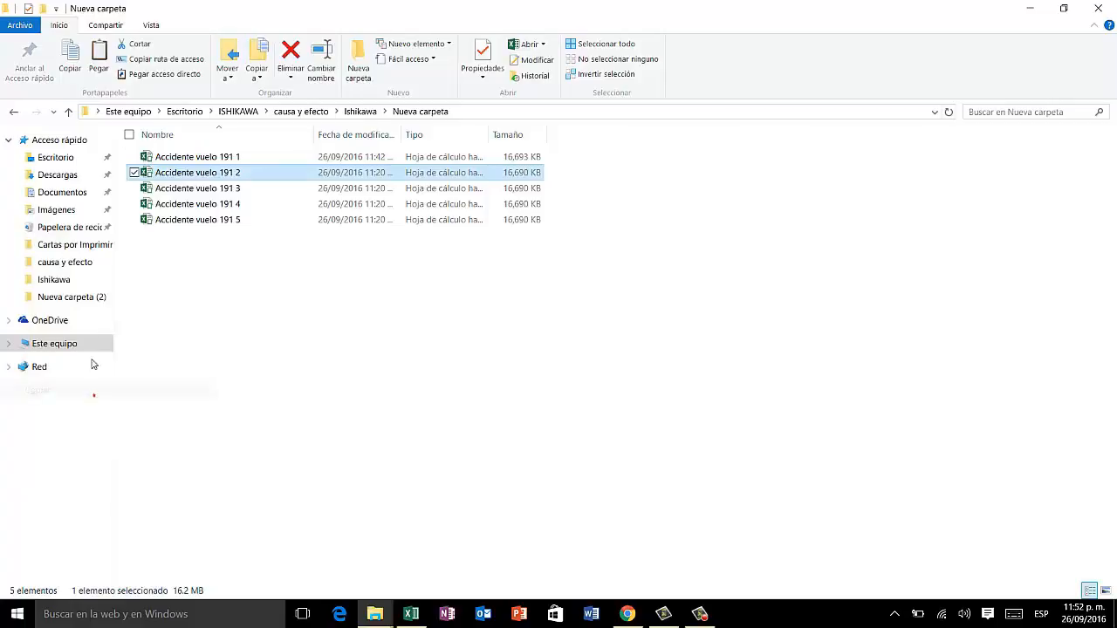
click(70, 111)
right_click(219, 242)
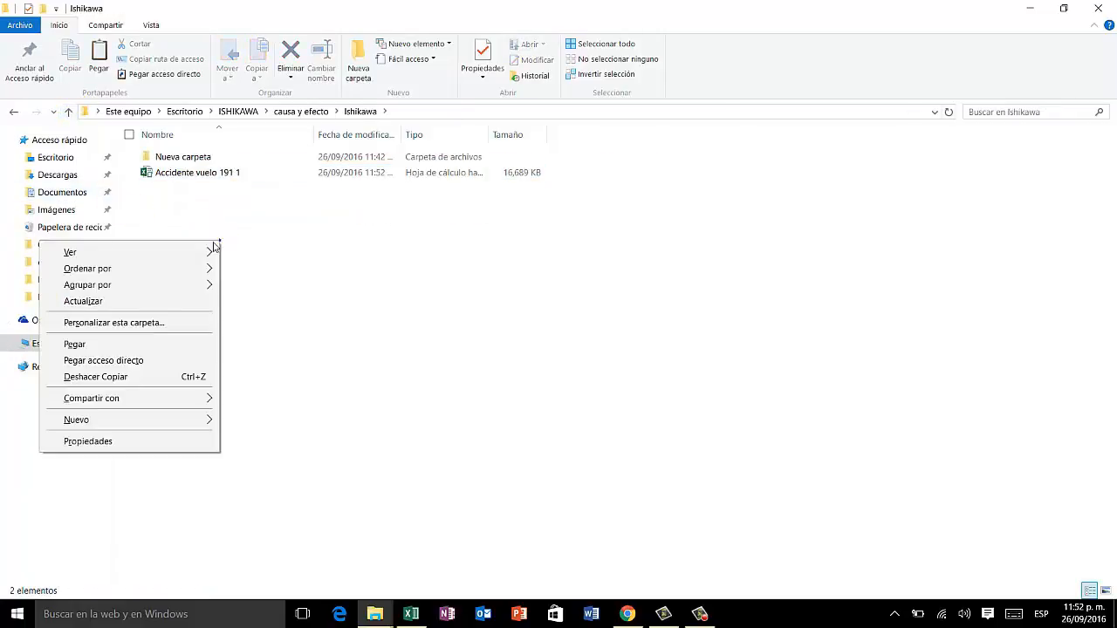
click(74, 344)
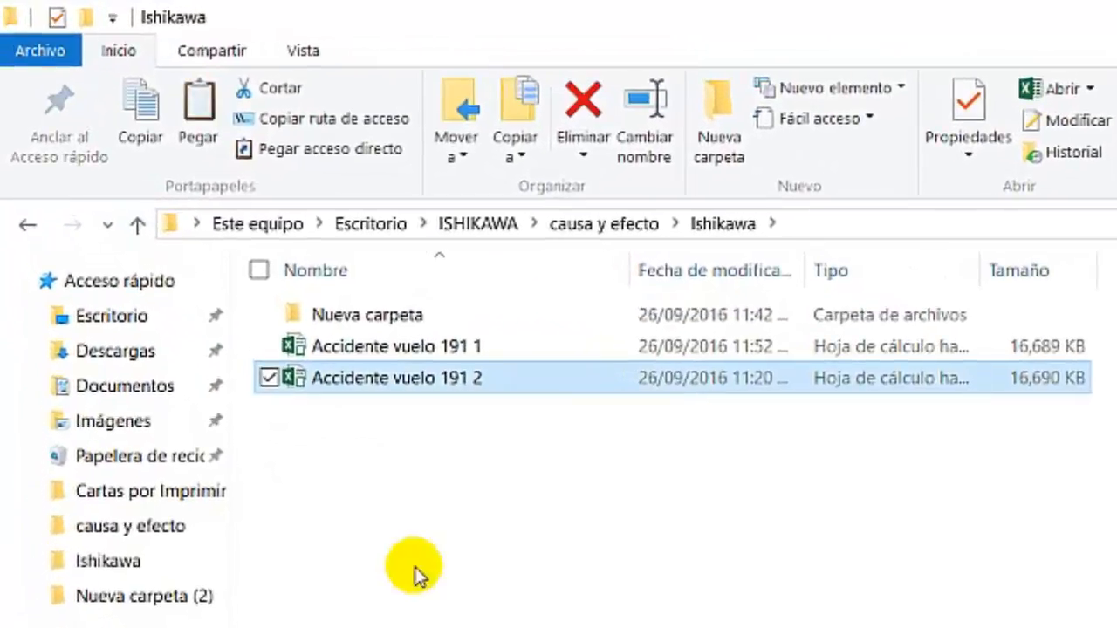
click(416, 574)
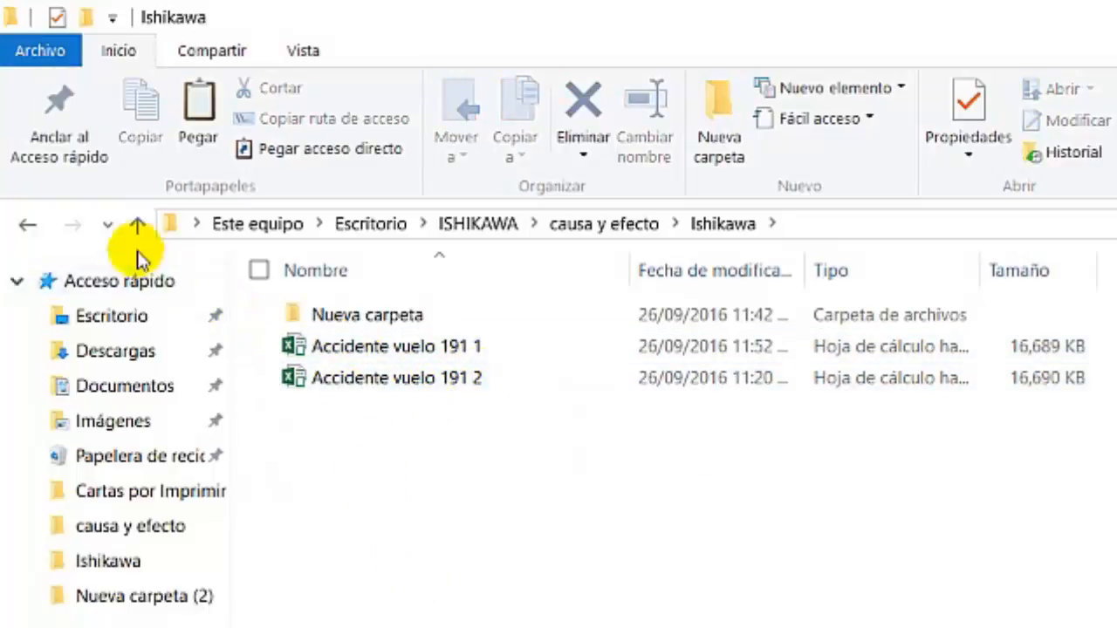
click(137, 225)
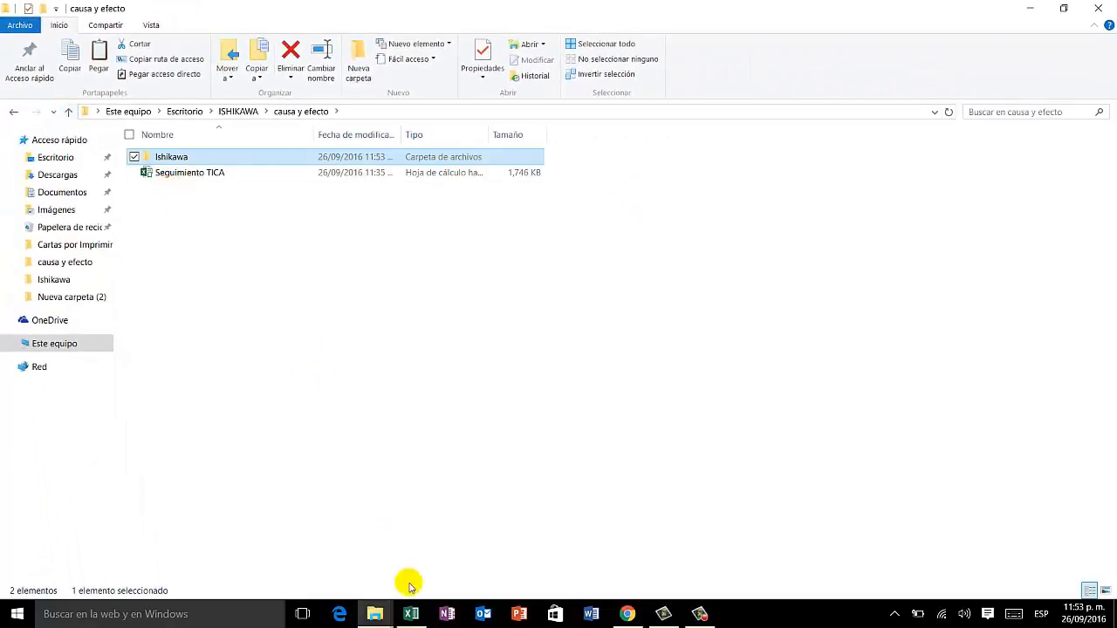
Step: Switch to the Seguimiento TICA workbook, update the Ishikawa summary from the report files, and return to its main menu
click(411, 614)
click(597, 73)
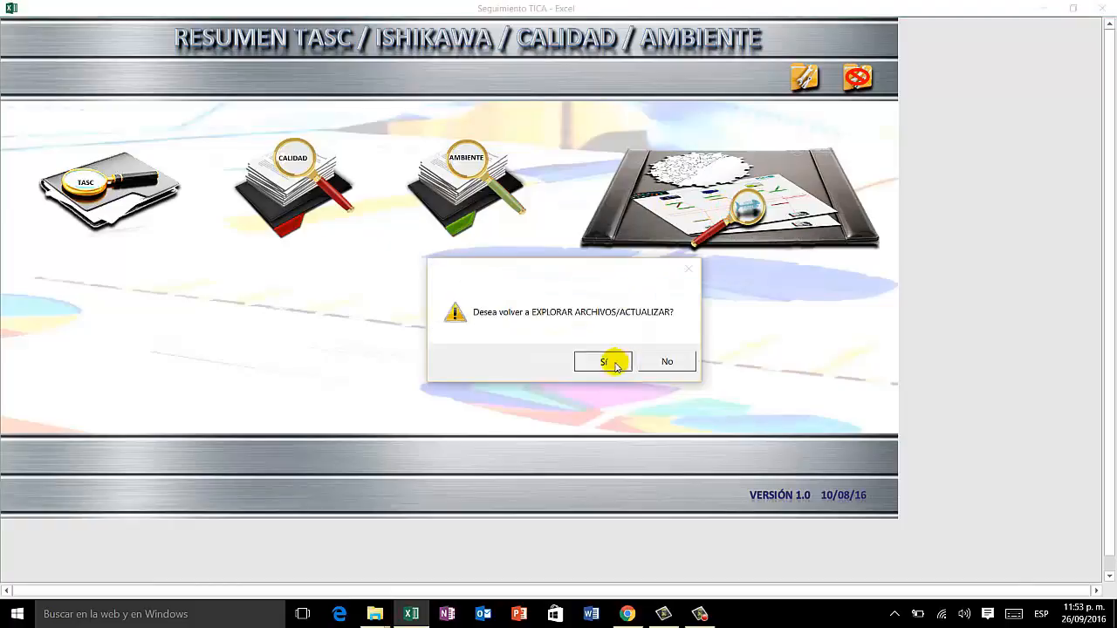
click(611, 362)
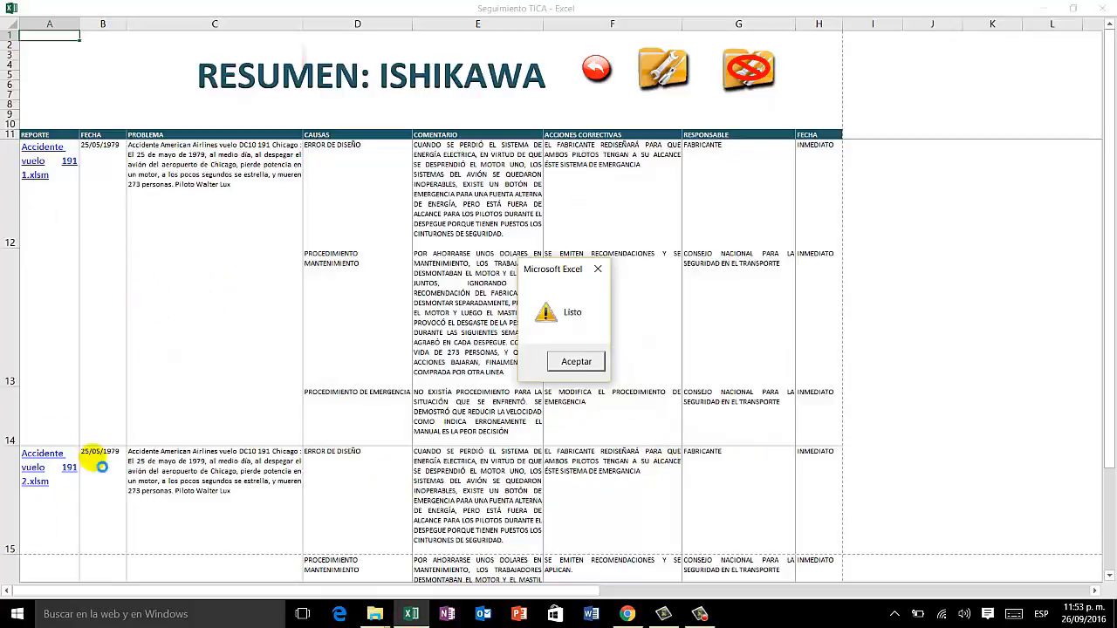
click(574, 361)
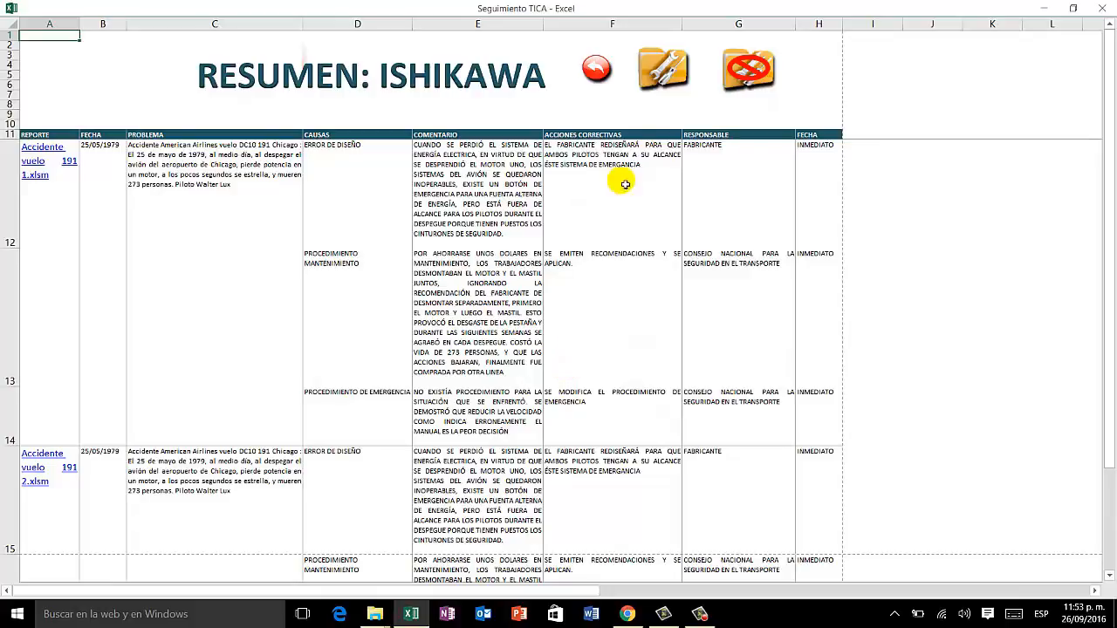
click(597, 72)
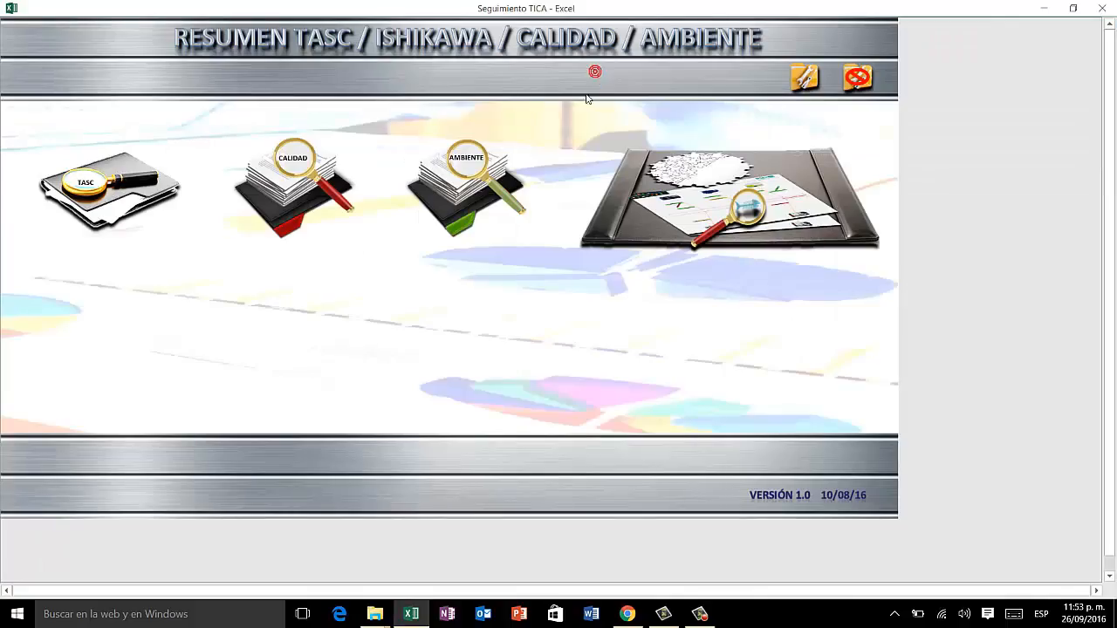
Step: In File Explorer, copy the five Accidente vuelo 191 workbooks from Nueva carpeta into the Ishikawa folder, replacing the files already there
click(374, 613)
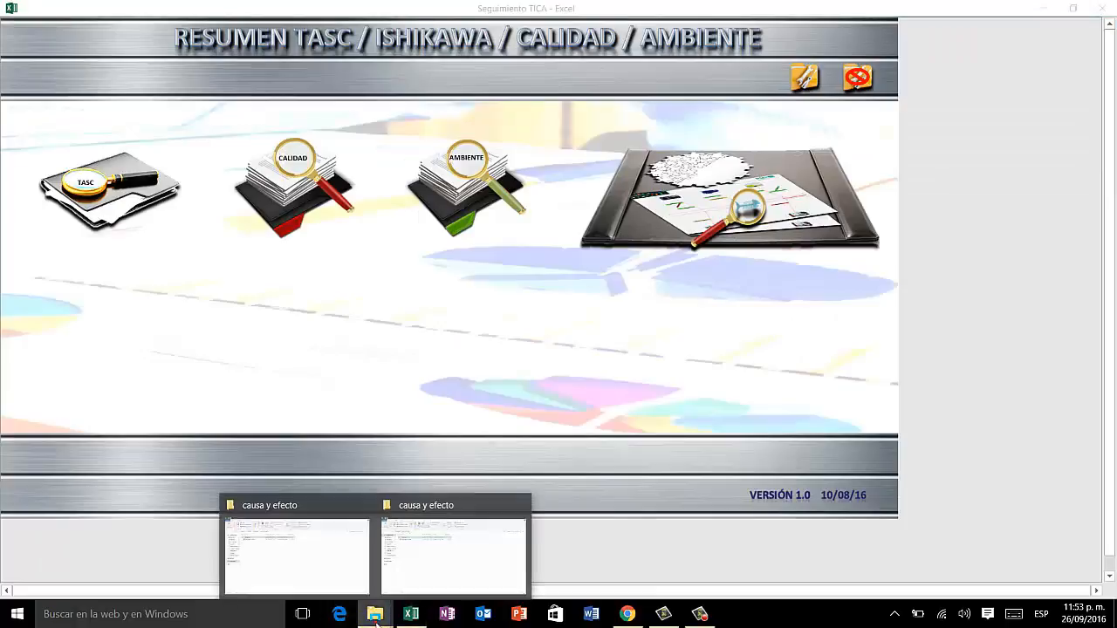
click(322, 555)
double_click(172, 160)
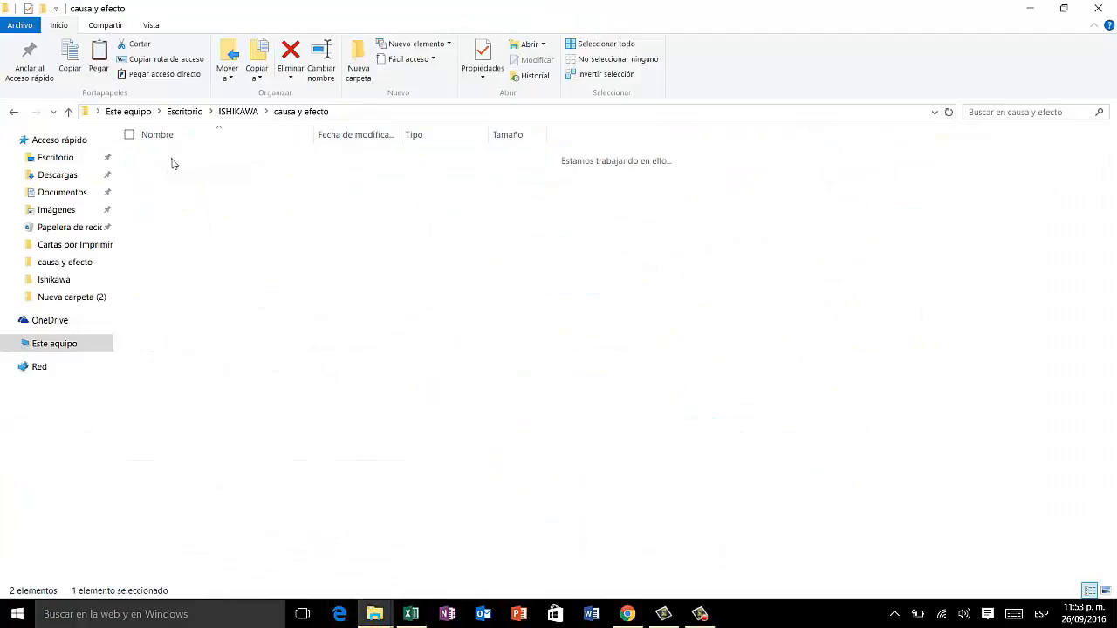
double_click(171, 159)
click(186, 161)
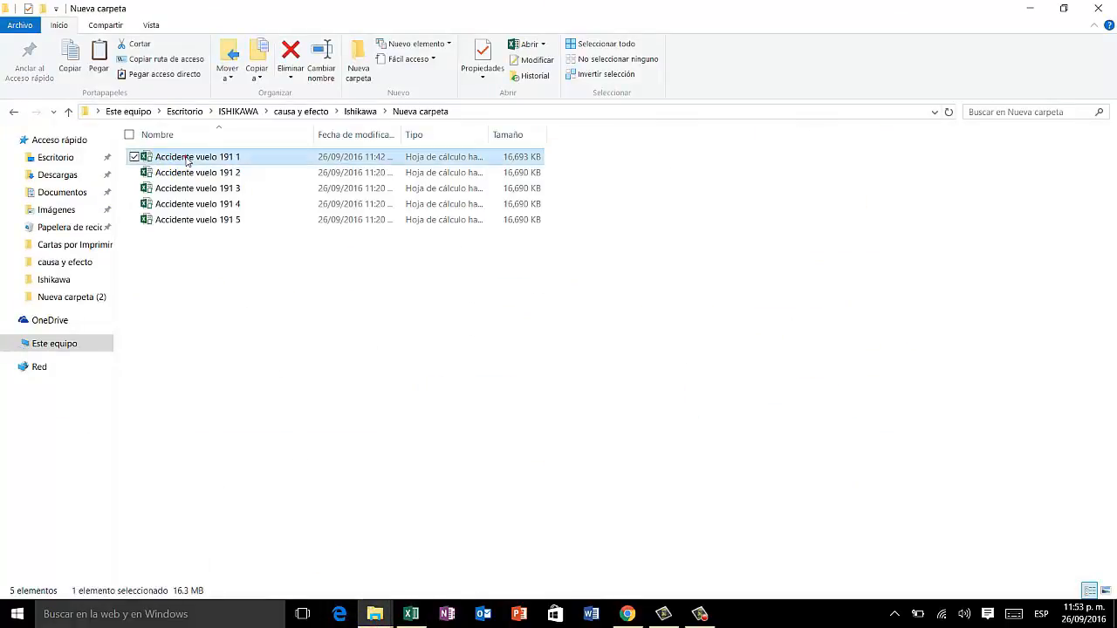
key(shift+Down)
key(shift+Down)
key(shift+Down)
key(shift+Down)
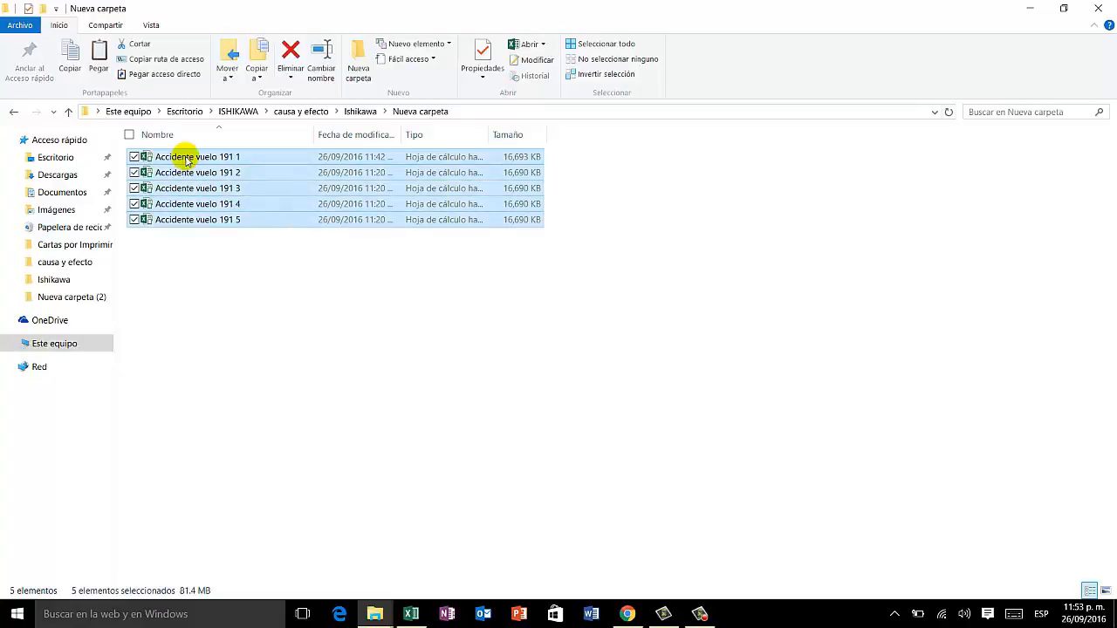
click(68, 111)
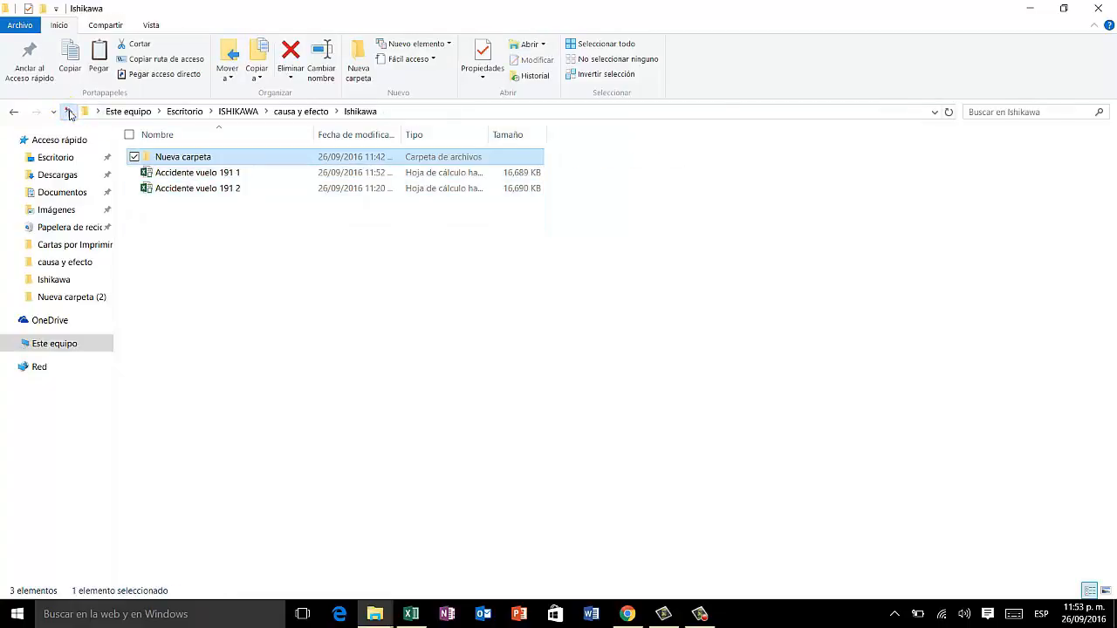
right_click(309, 398)
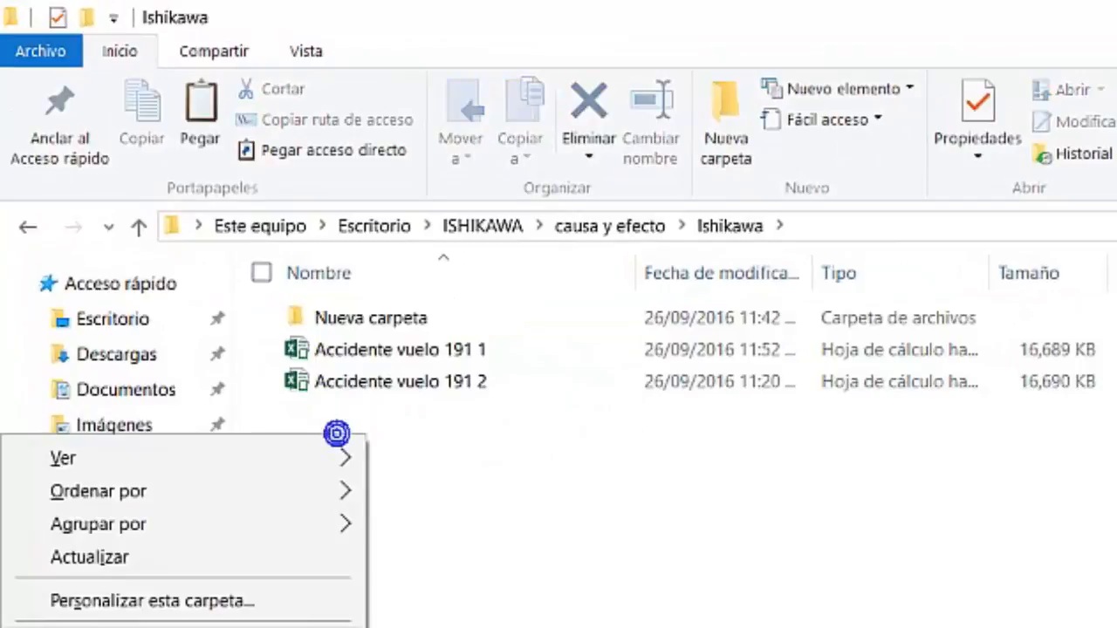
click(270, 590)
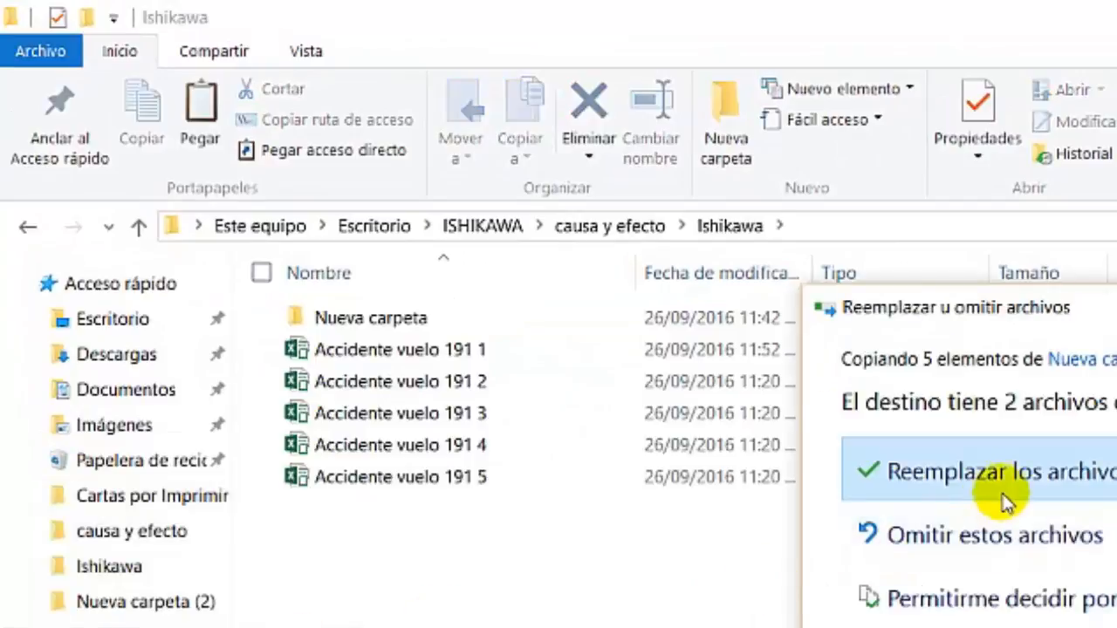
click(948, 465)
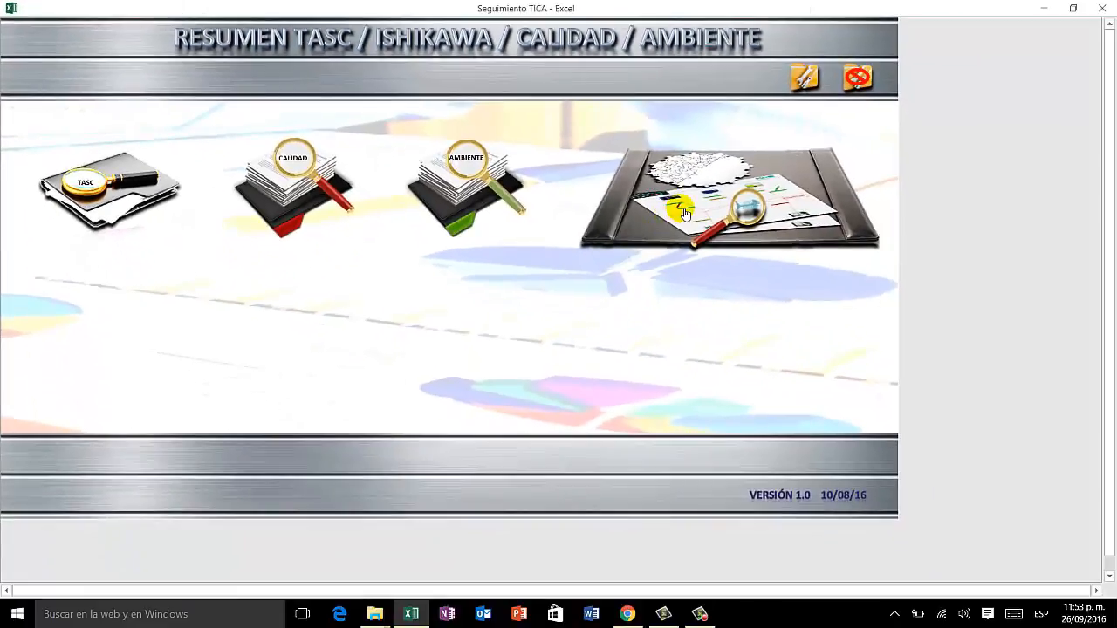
Step: In the Seguimiento TICA workbook, reopen the Ishikawa summary, agree to explore and update its files, and acknowledge the completed update
click(682, 212)
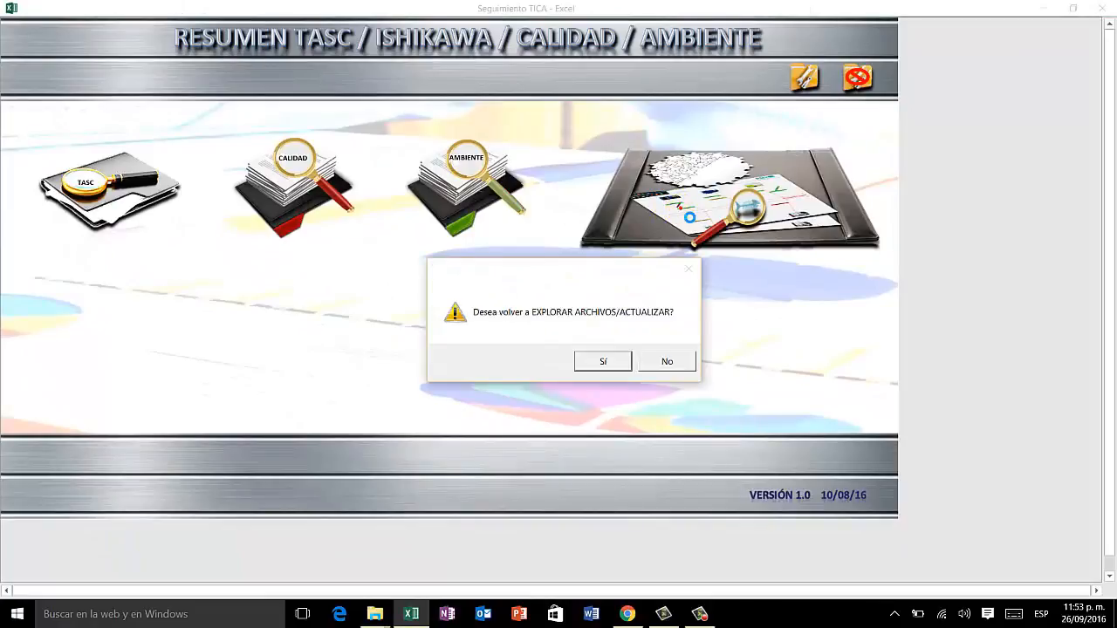
click(603, 361)
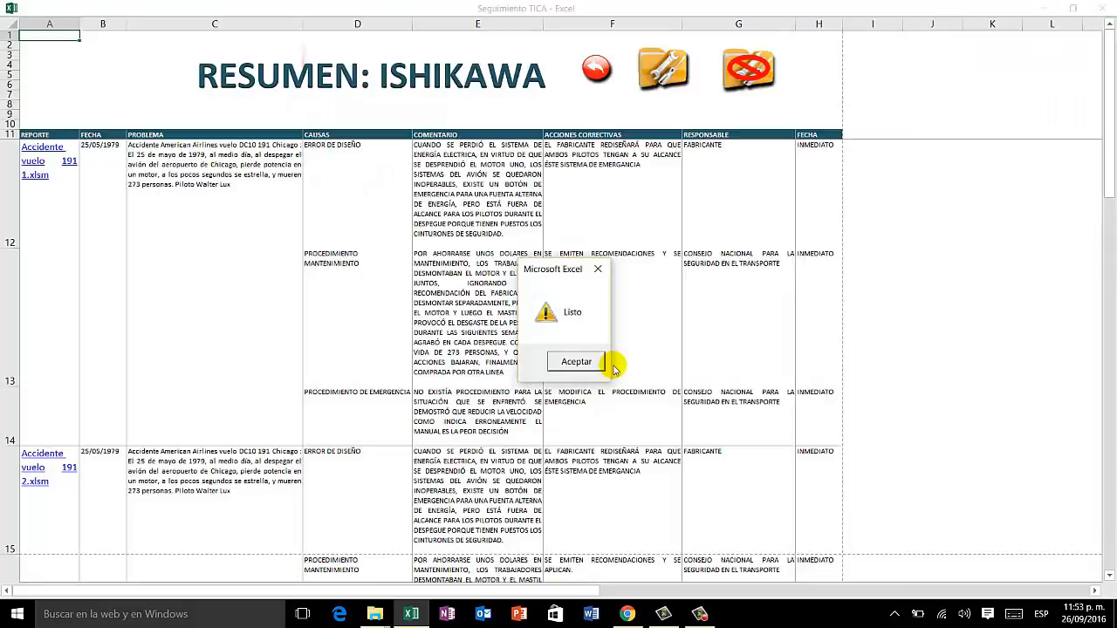
click(598, 368)
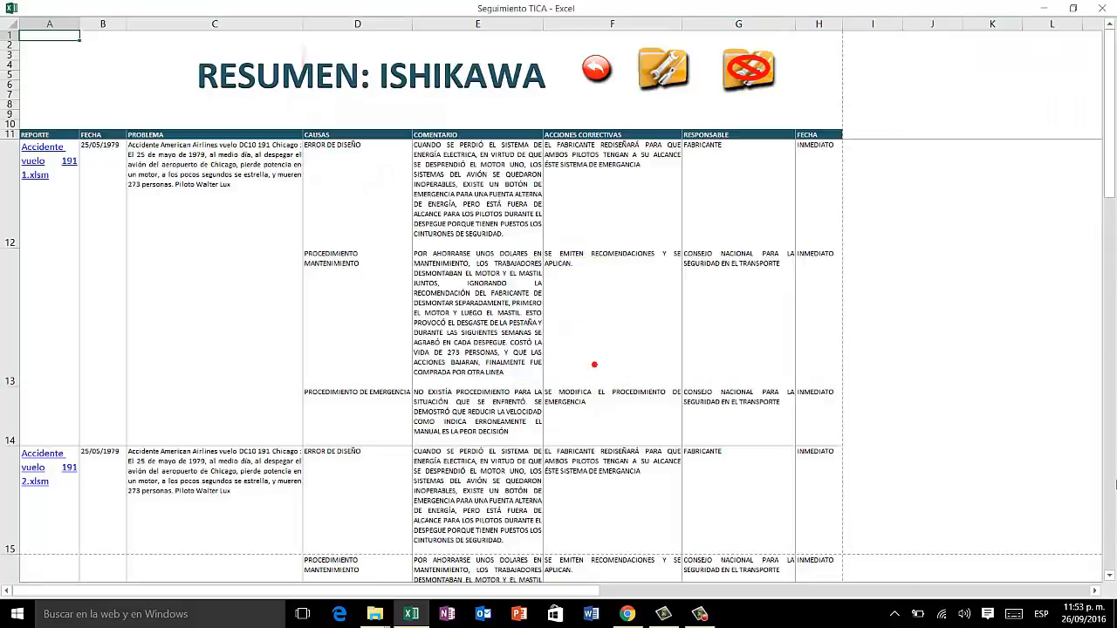
Step: Review the Ishikawa summary down to its last rows and open the linked Accidente vuelo 191 5 report
drag(1110, 578, 1110, 577)
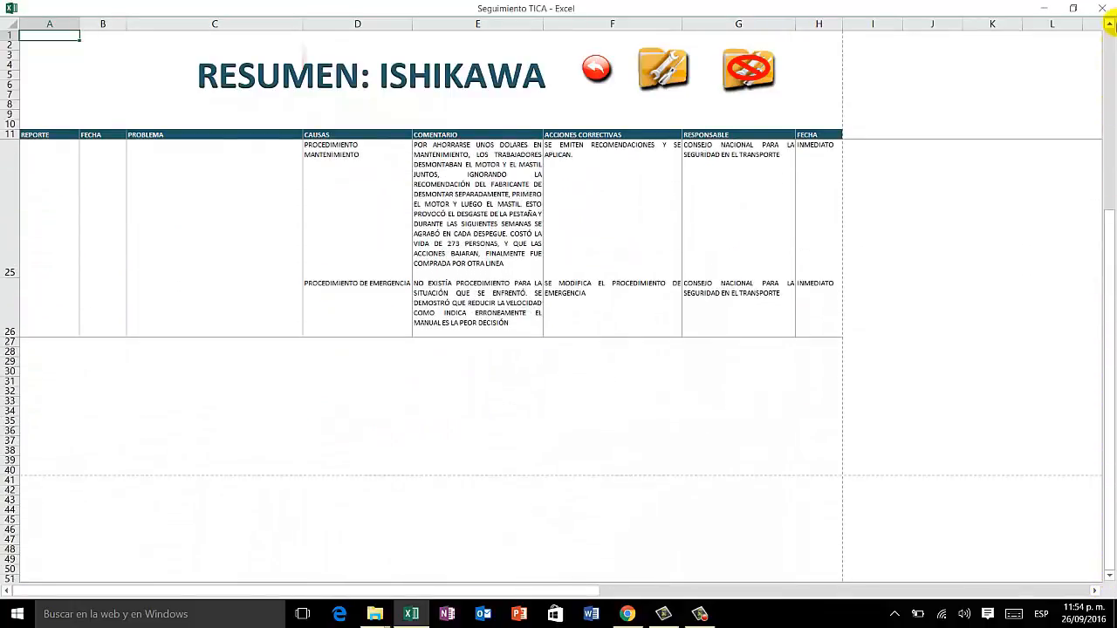
click(1109, 26)
click(1110, 26)
click(1109, 26)
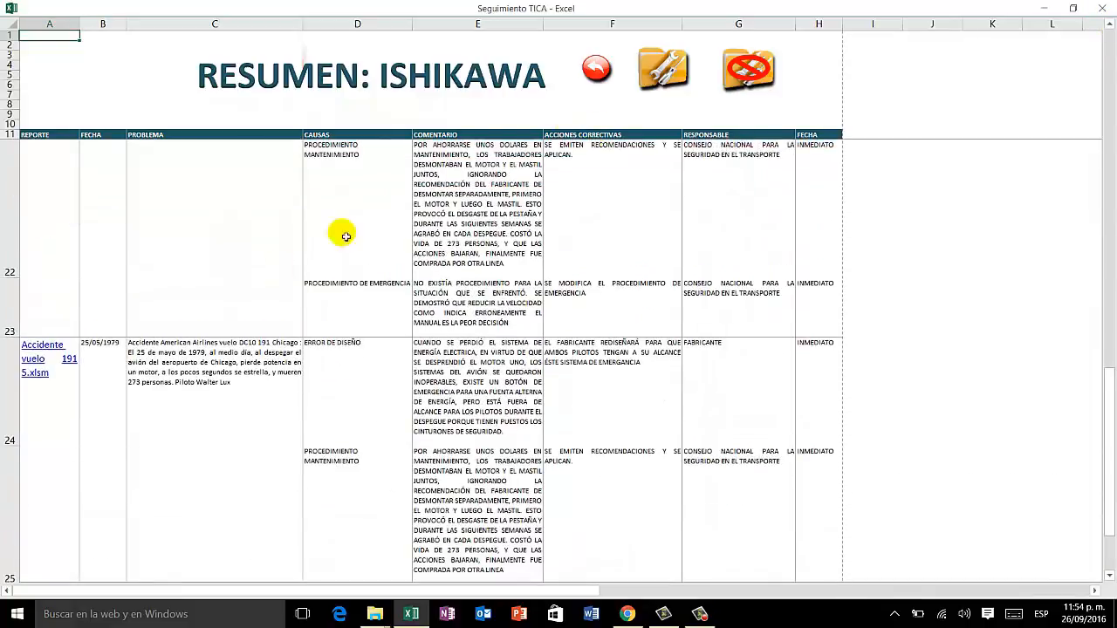
click(39, 359)
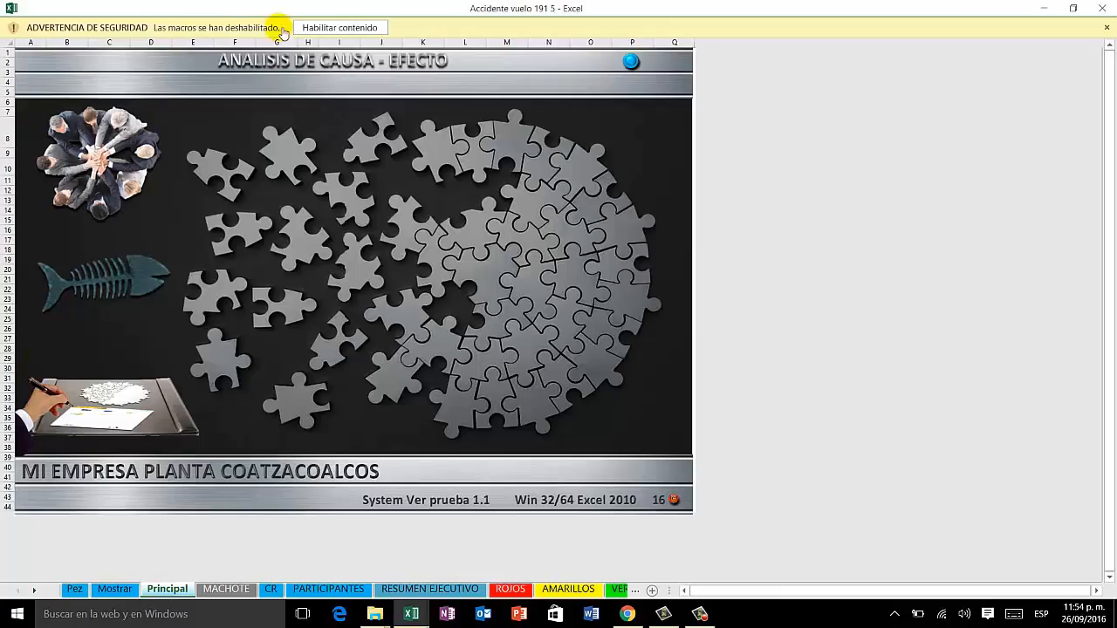
click(321, 29)
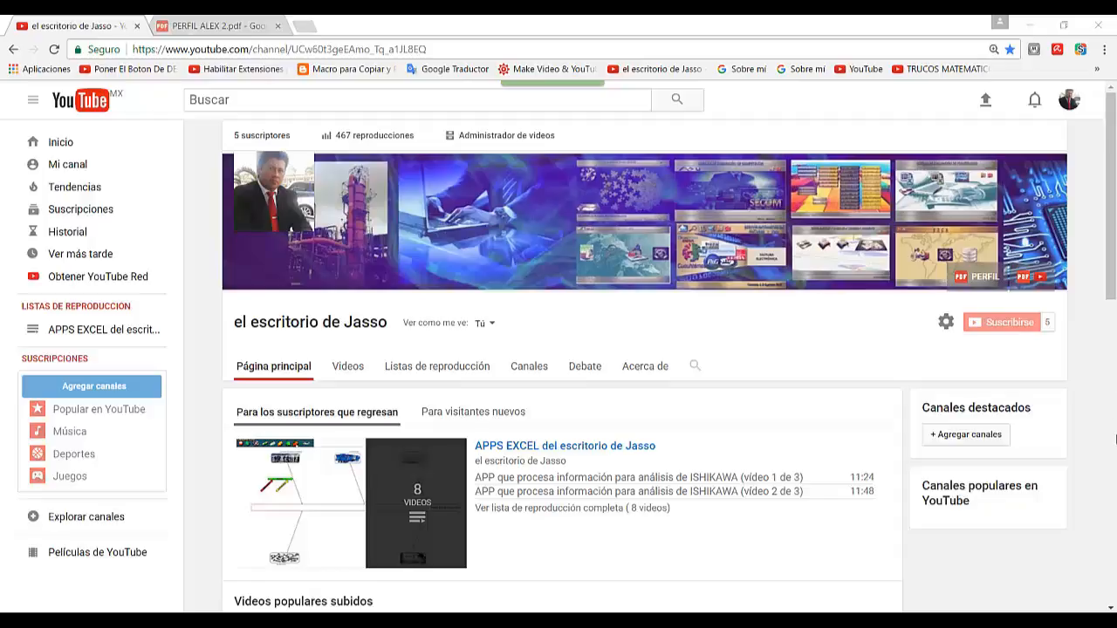
Step: From the YouTube channel page in Chrome, open the linked profile PDF and examine its description of the cause-effect method and application
click(984, 278)
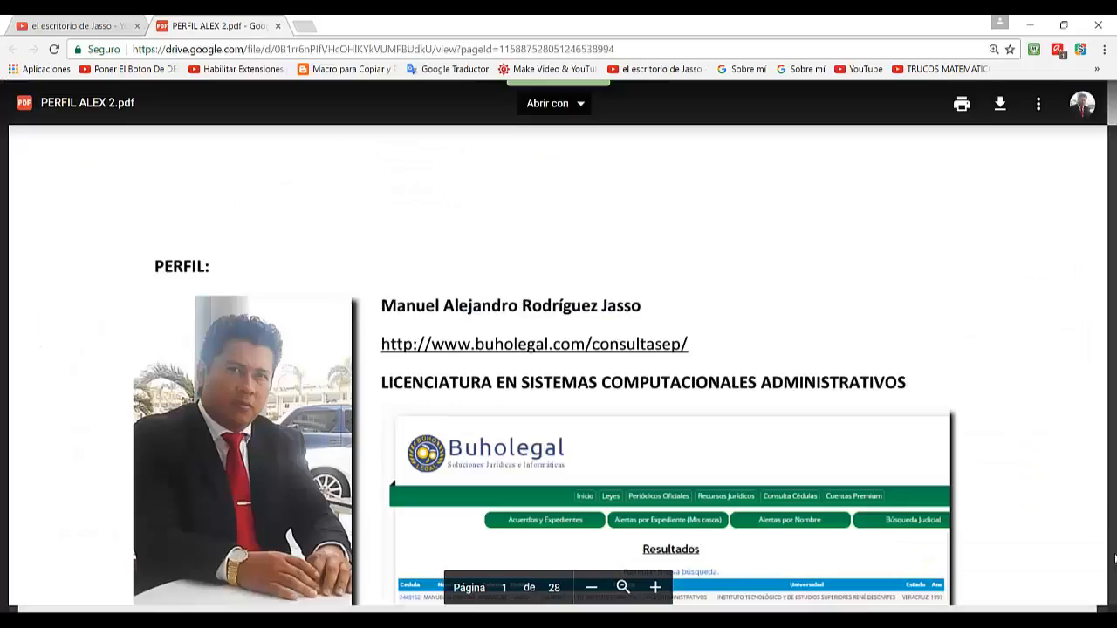
scroll(587, 229, down, 20)
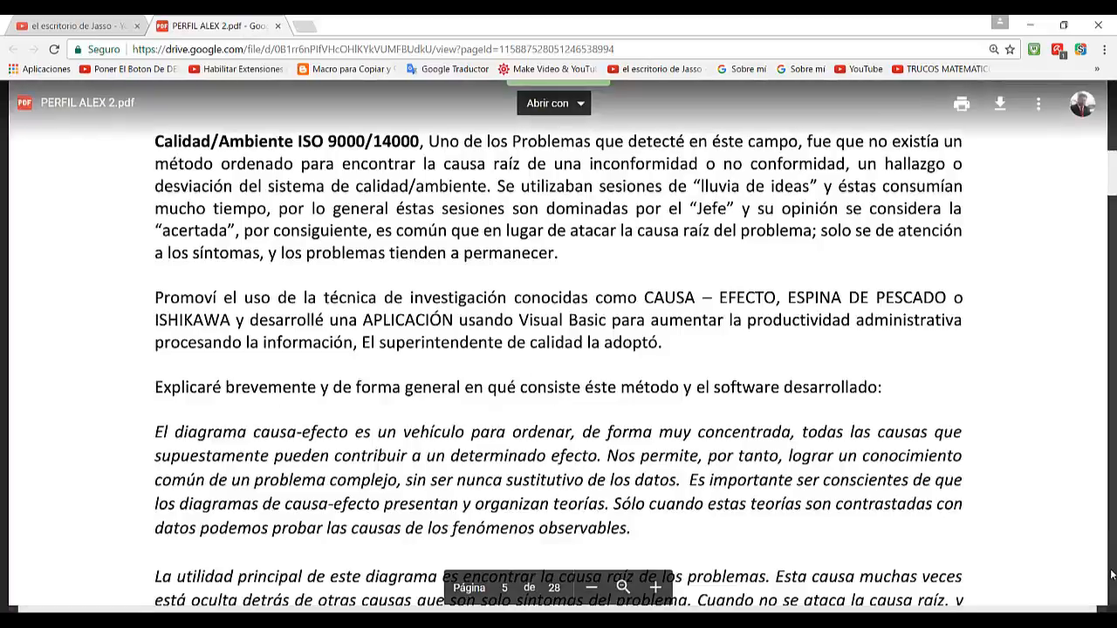
scroll(1111, 574, down, 20)
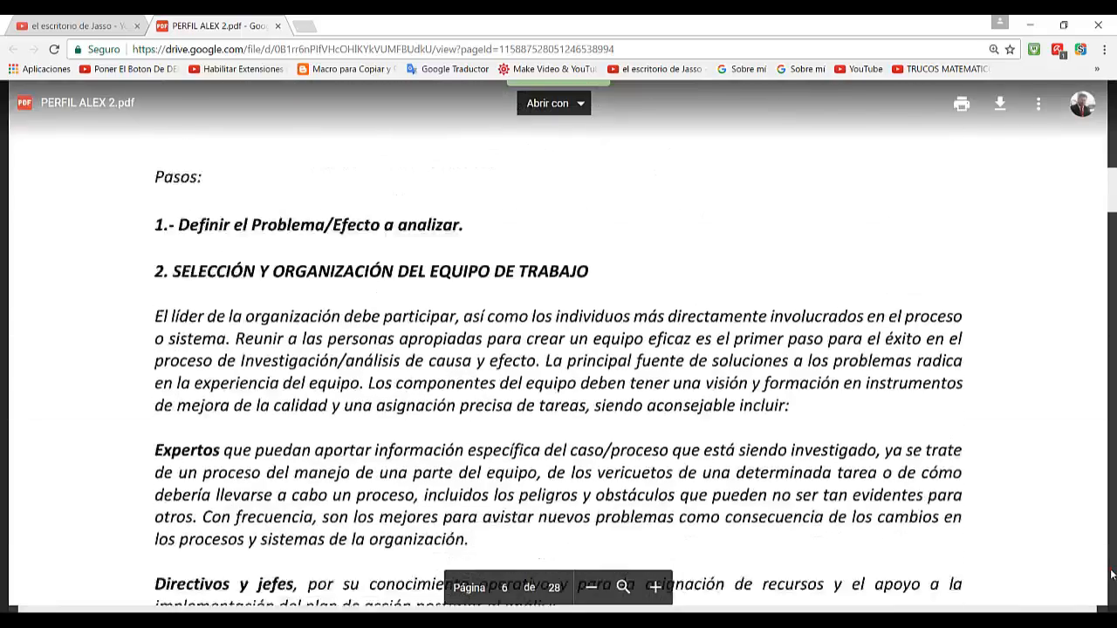
scroll(1111, 574, down, 20)
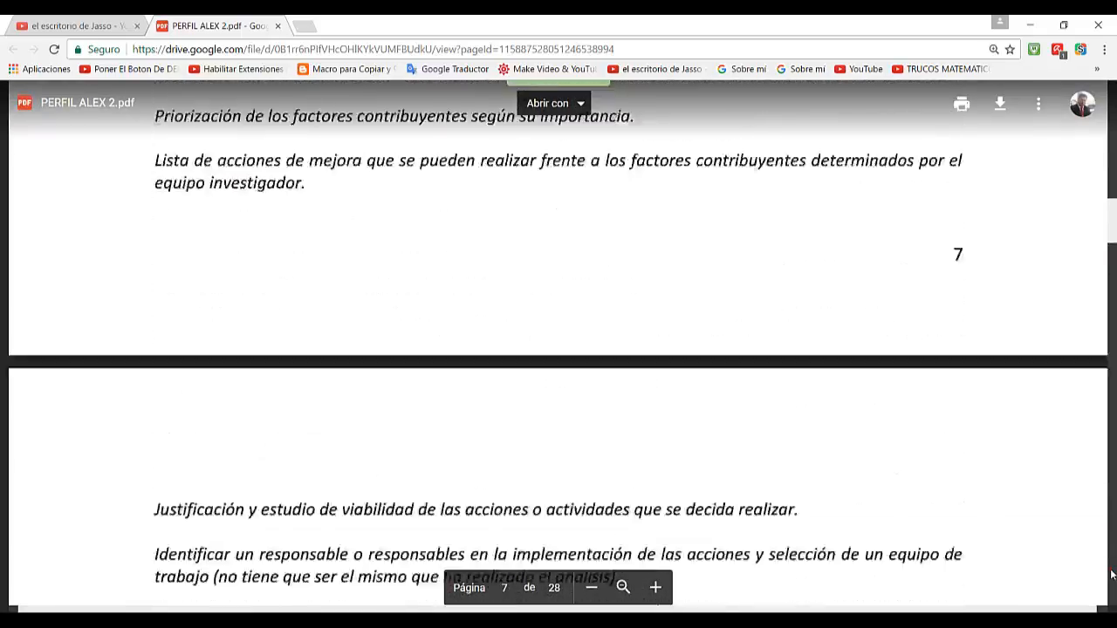
scroll(1112, 574, down, 10)
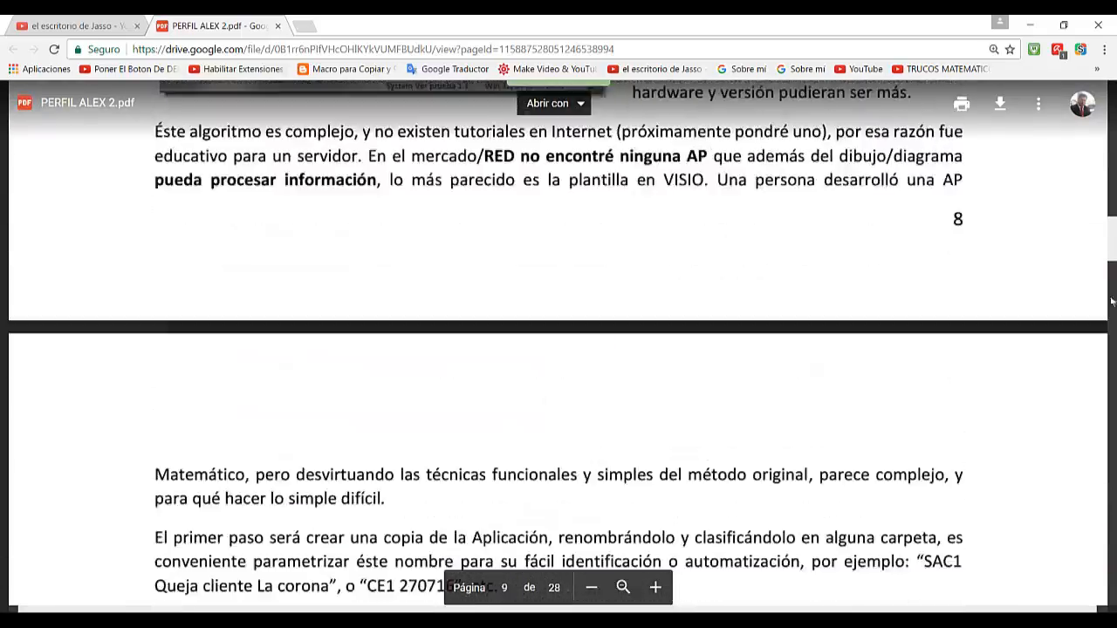
click(1114, 116)
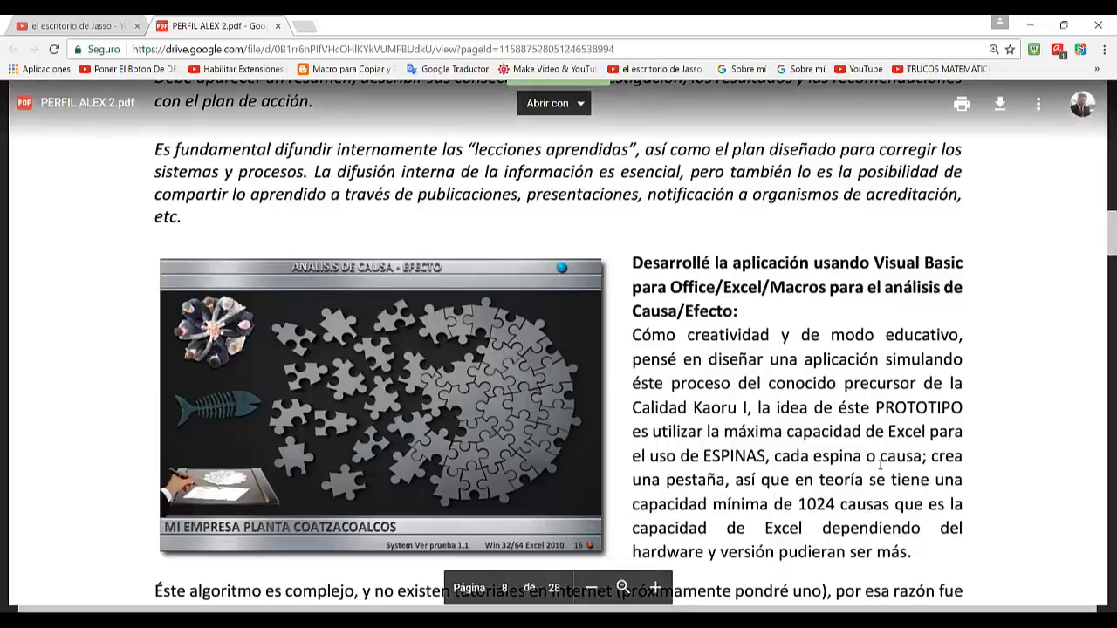
Step: Read the profile PDF's instructions for building the Ishikawa diagram and documenting causes, through the usage tips on page 15
scroll(1113, 584, down, 15)
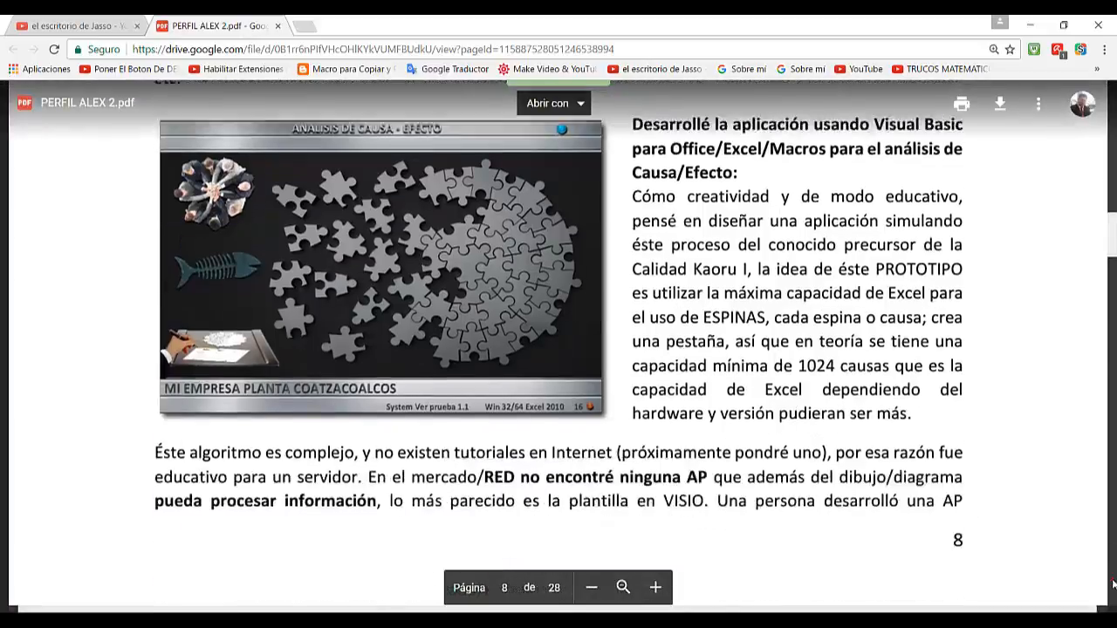
scroll(1114, 585, down, 15)
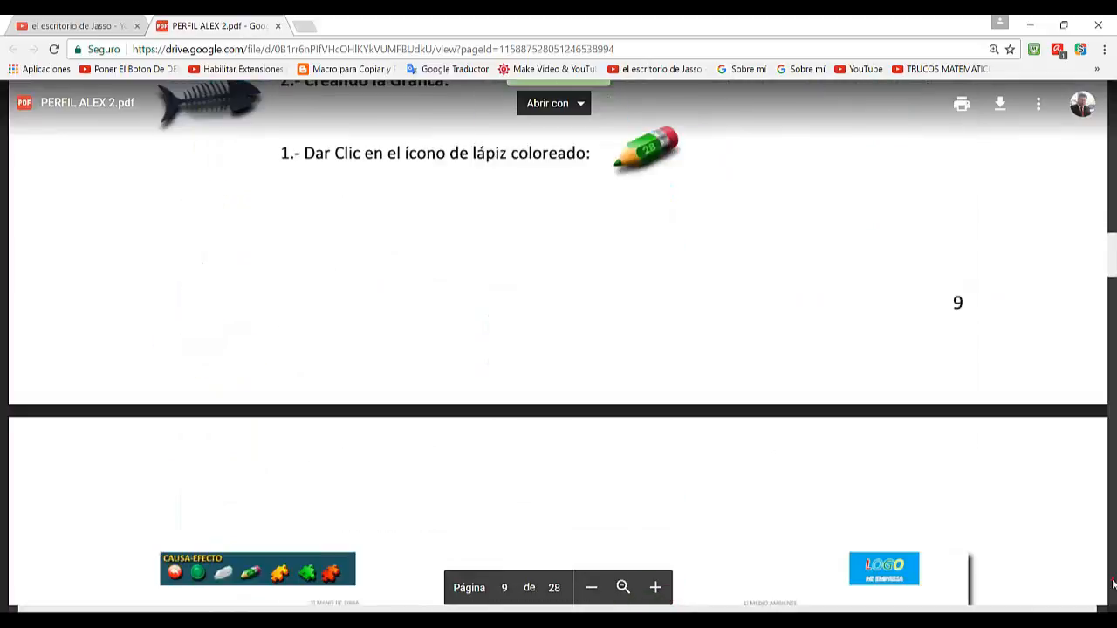
scroll(1114, 585, down, 20)
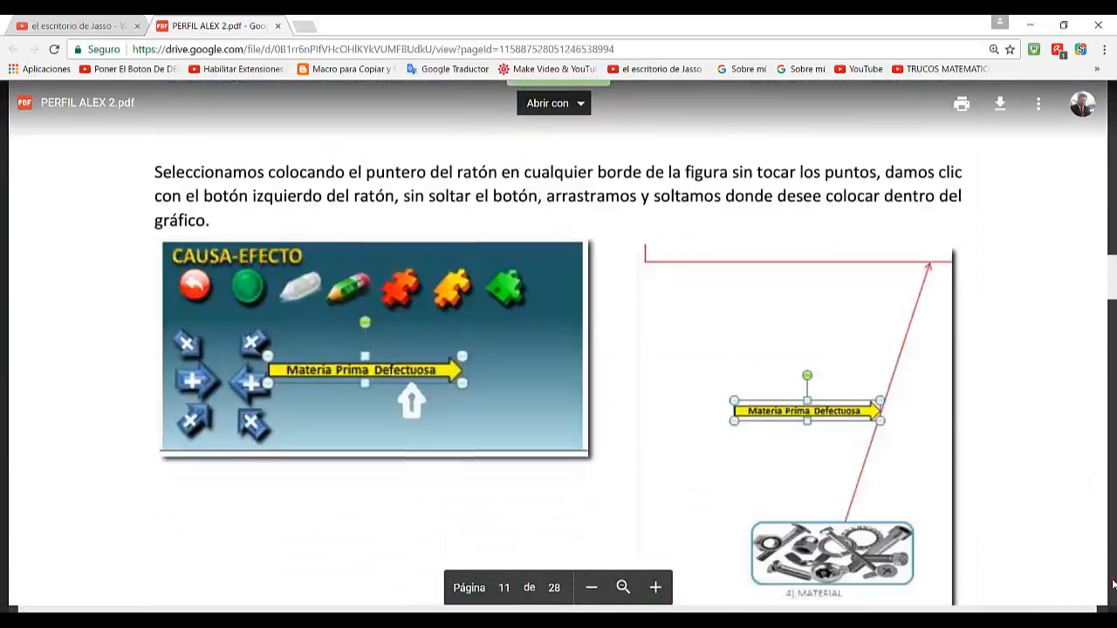
scroll(1114, 584, down, 20)
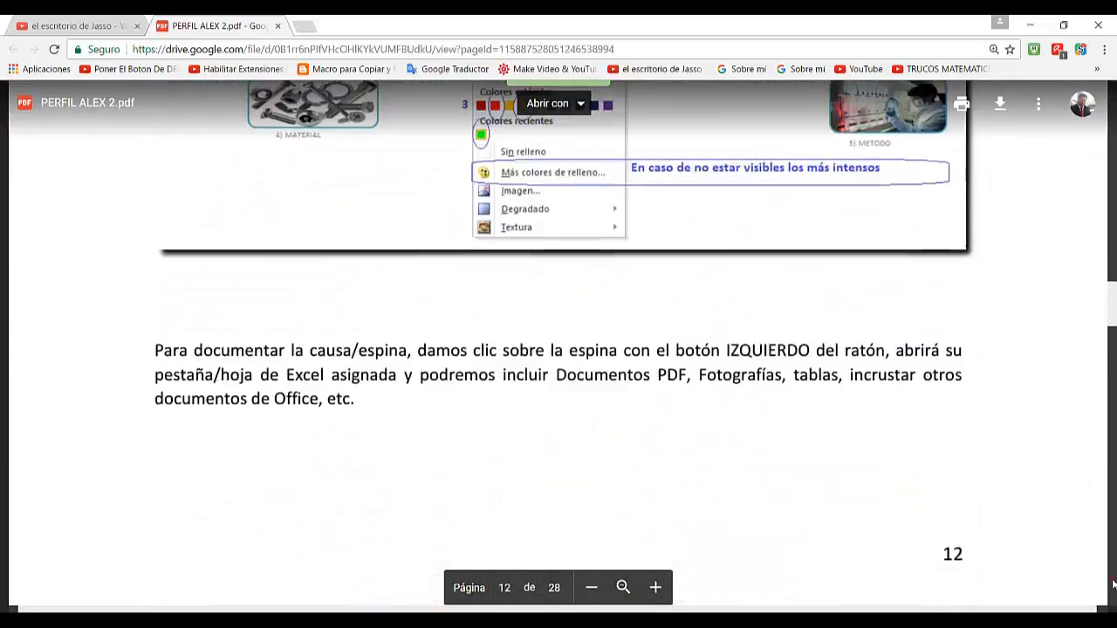
scroll(1114, 585, down, 20)
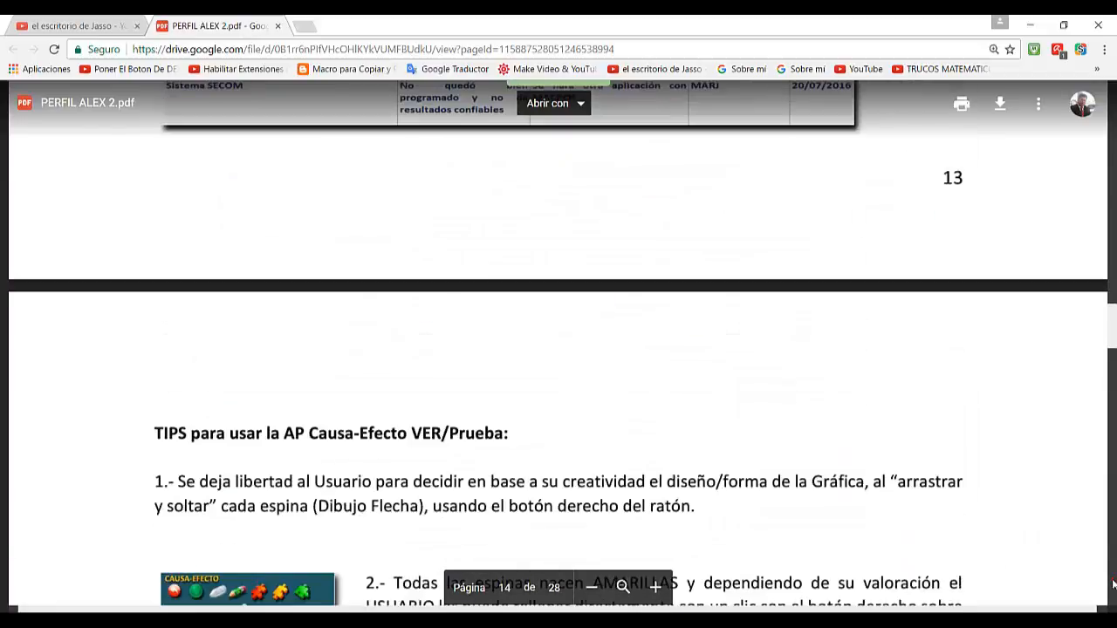
scroll(1114, 585, down, 10)
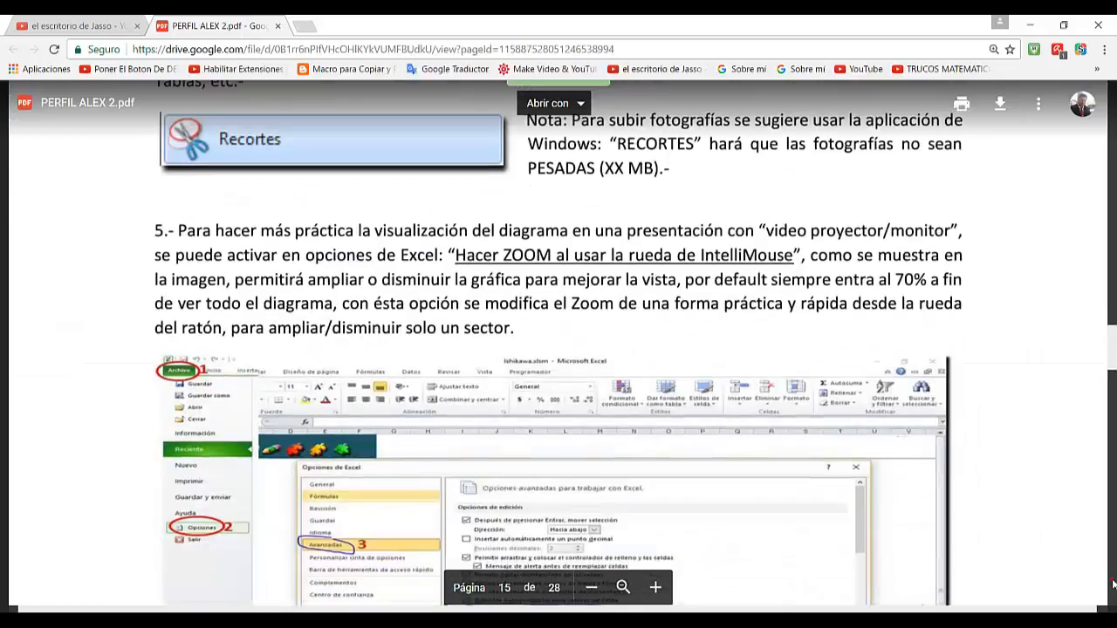